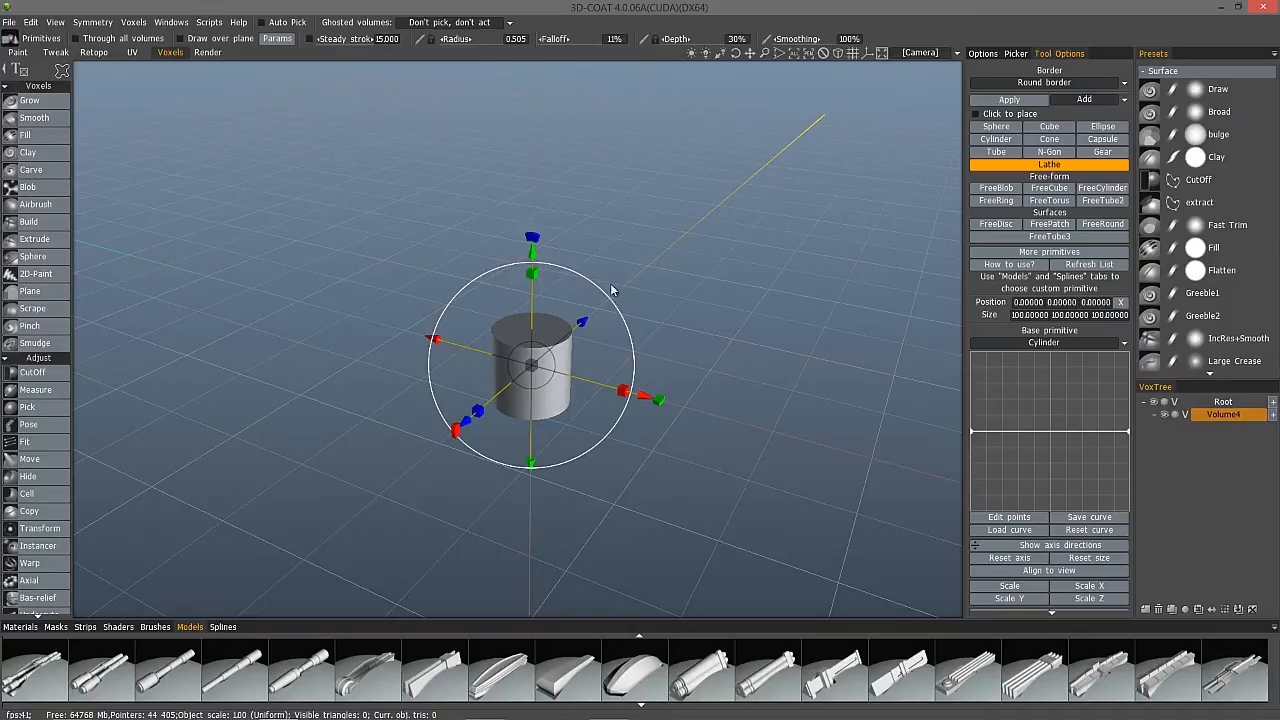
Activate the Clay tool with the closed spline stroke mode and switch to an orthographic front view.
left_click(1068, 166)
left_click(38, 155)
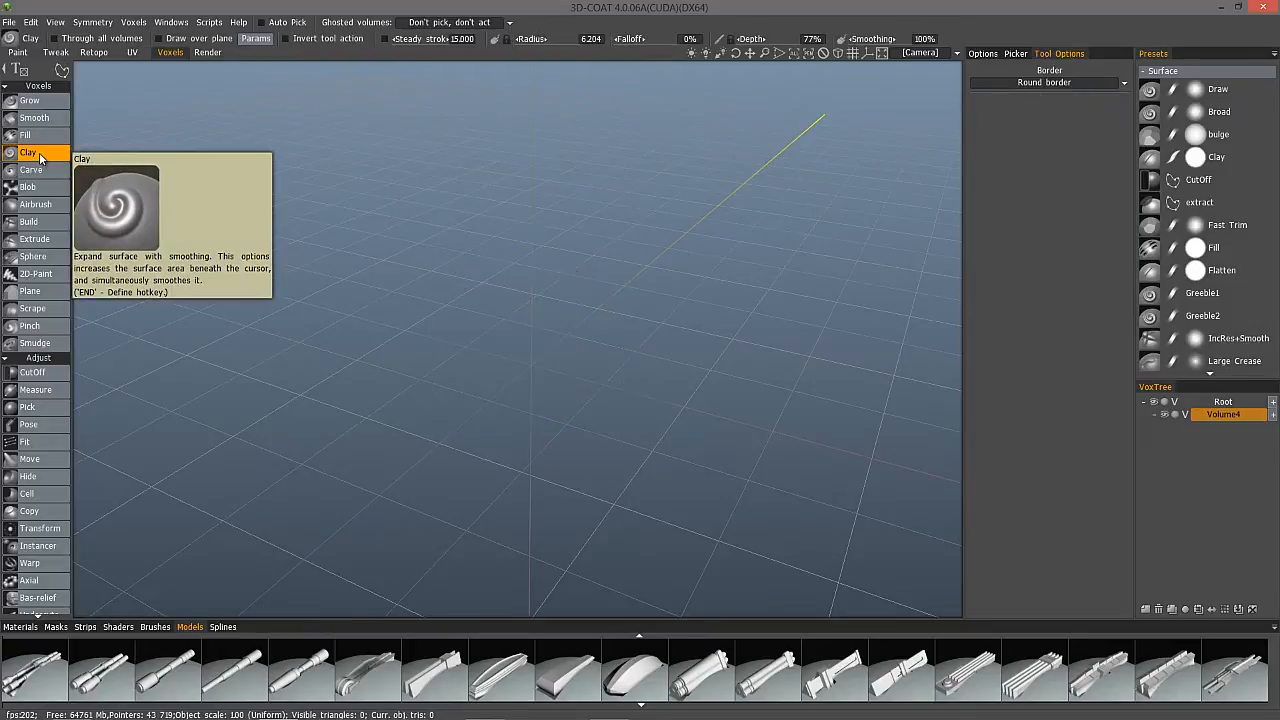
mouse_move(62, 70)
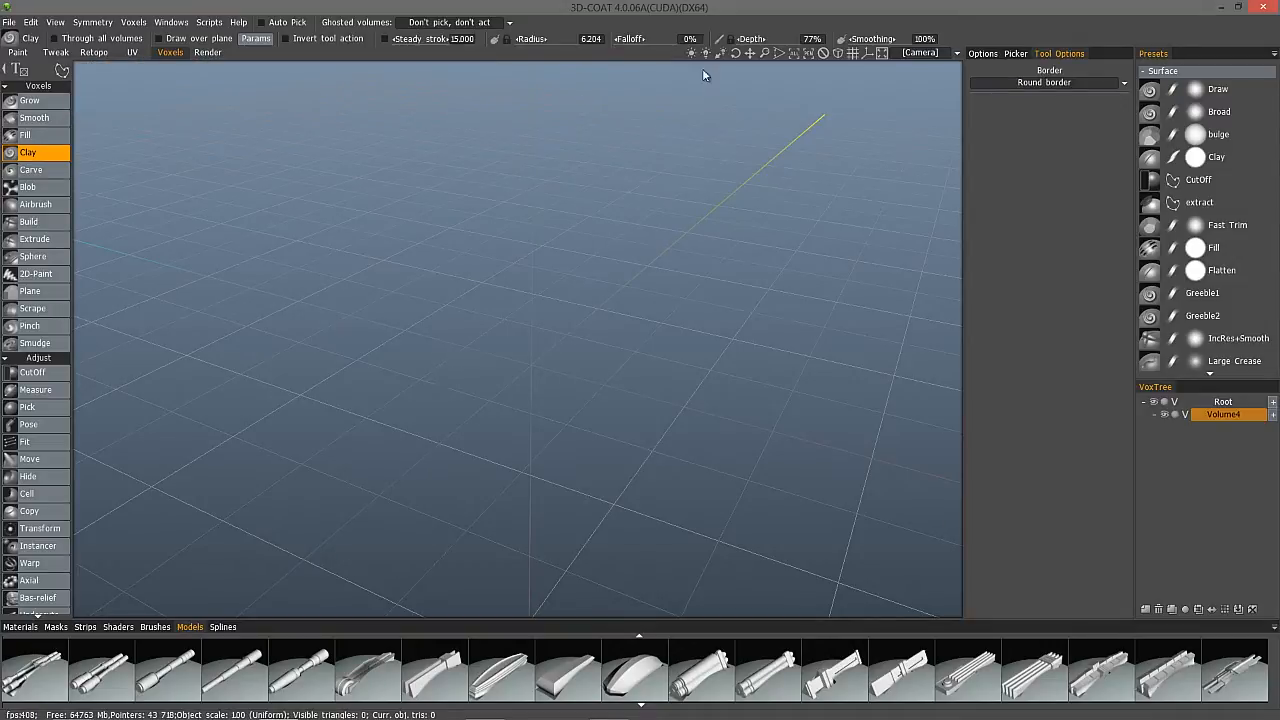
left_click(839, 52)
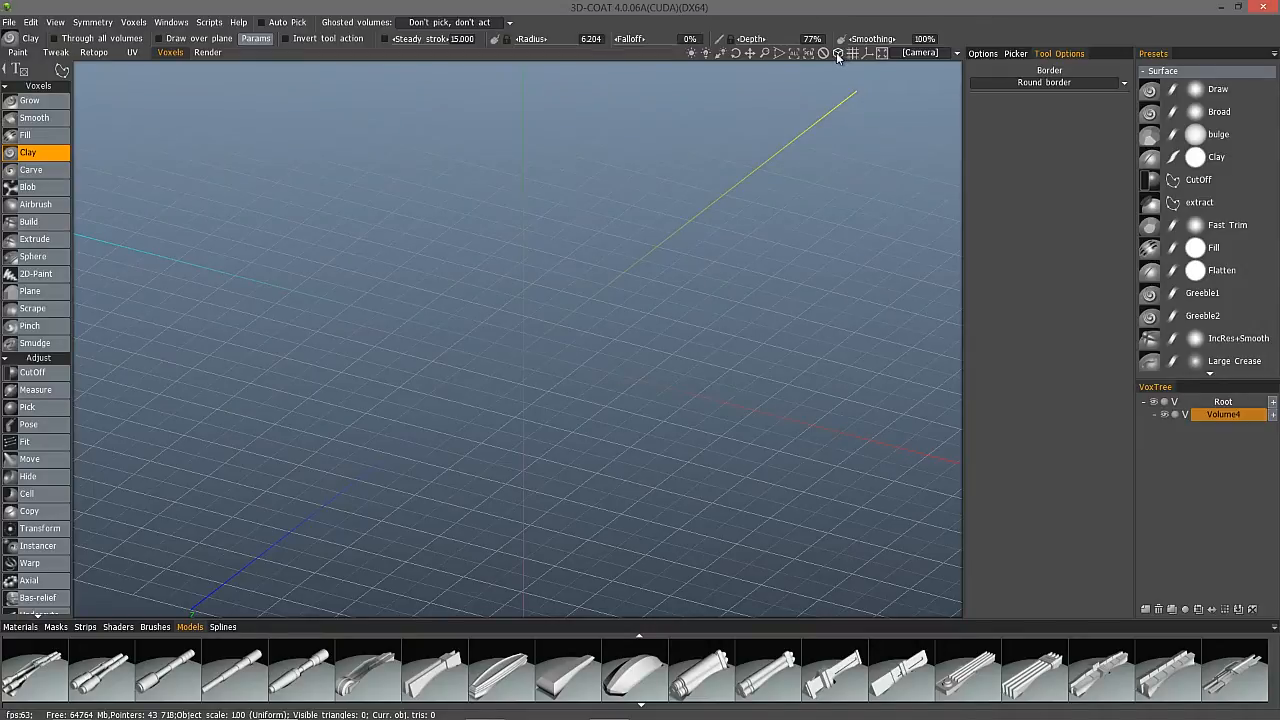
left_click(917, 52)
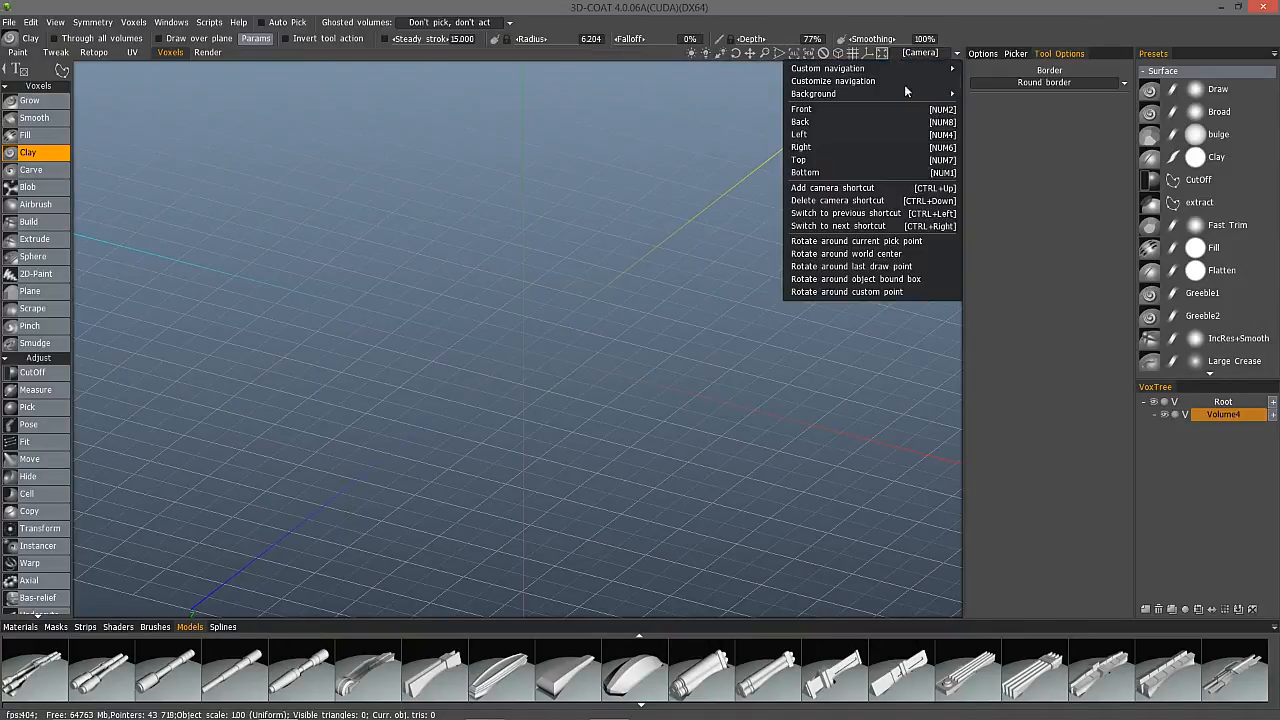
left_click(840, 113)
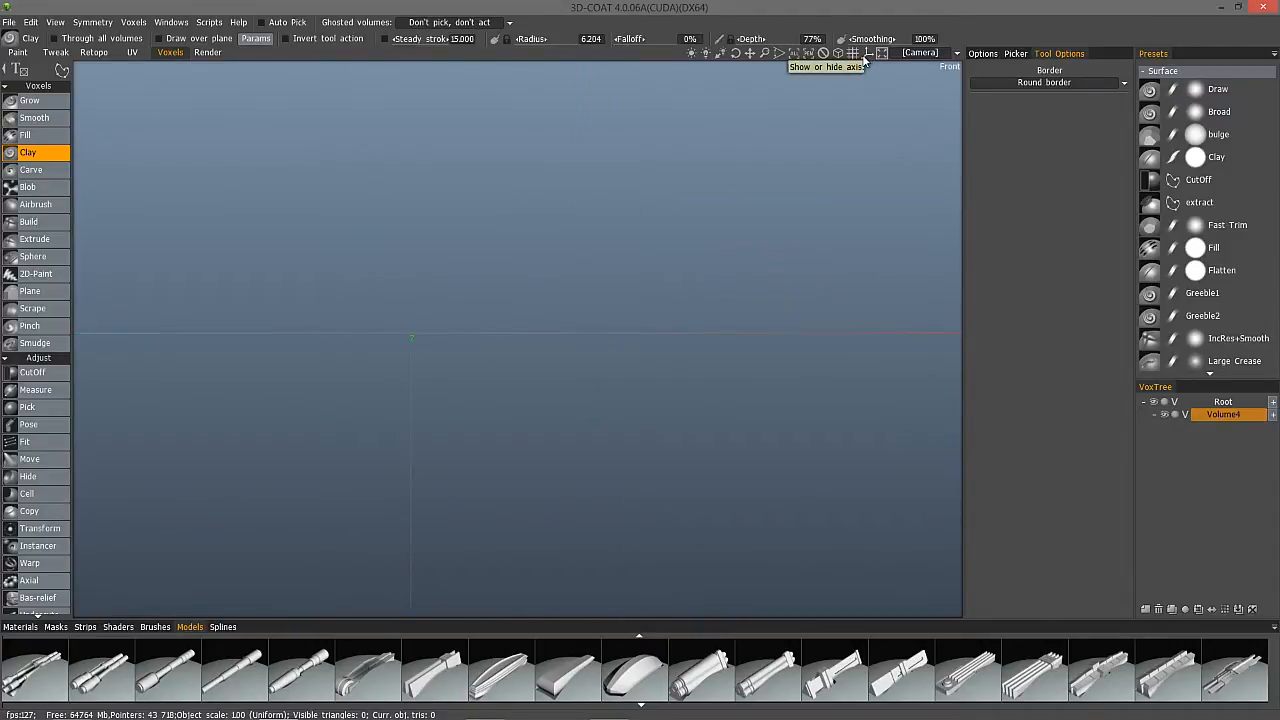
middle_click_drag(358, 98, 400, 403)
middle_click_drag(448, 342, 578, 346)
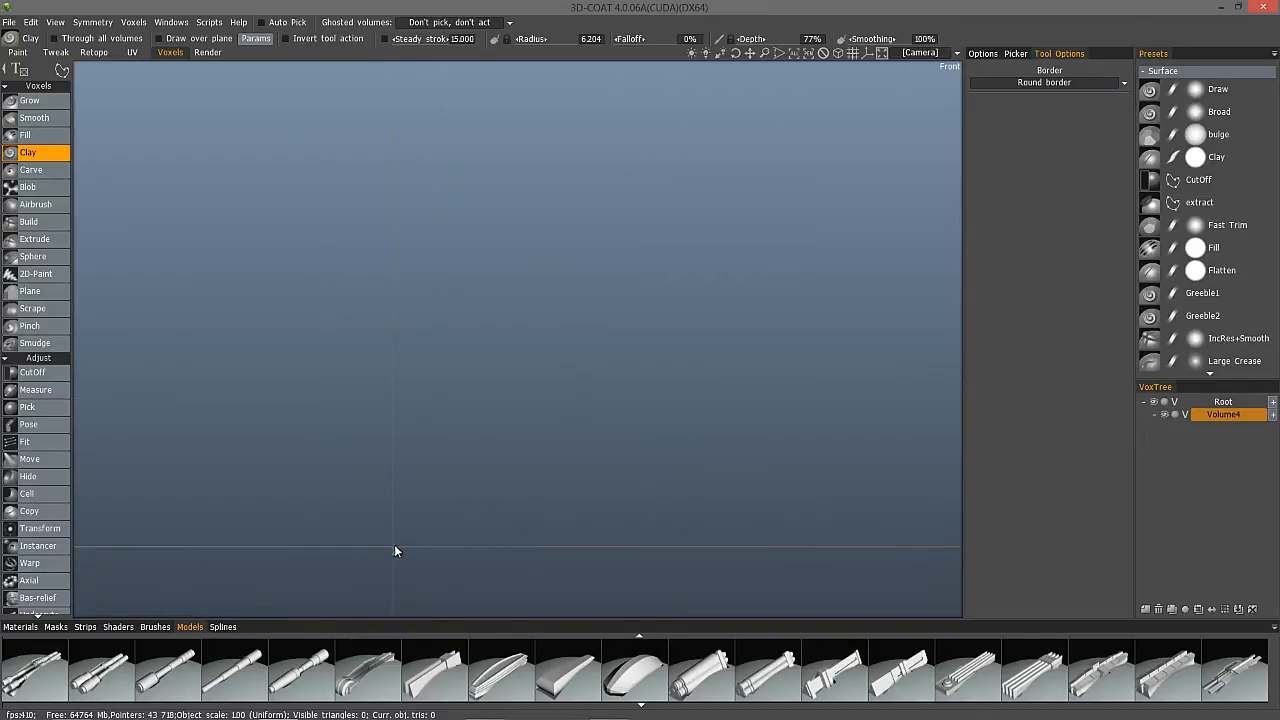
Place spline points from the origin outward along the ground line and up the outer contour of a half vase profile, ending at the neck.
left_click(392, 547)
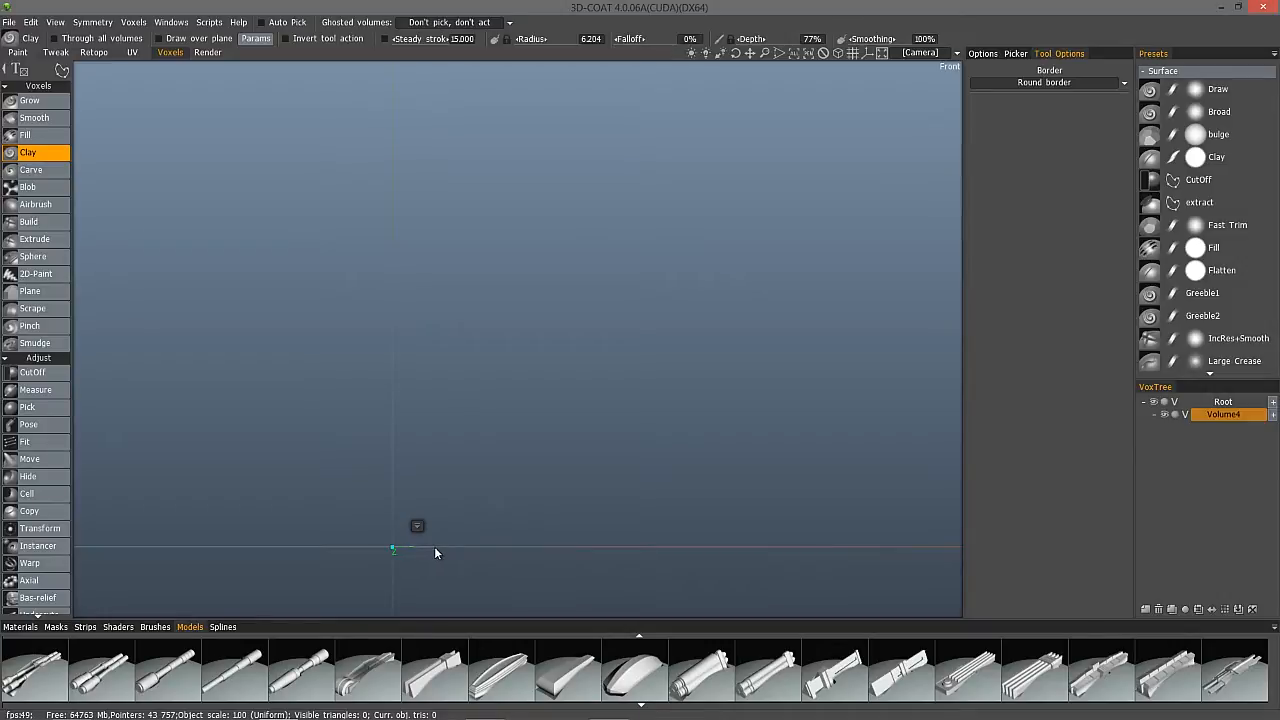
left_click(441, 545)
left_click(434, 497)
left_click(447, 459)
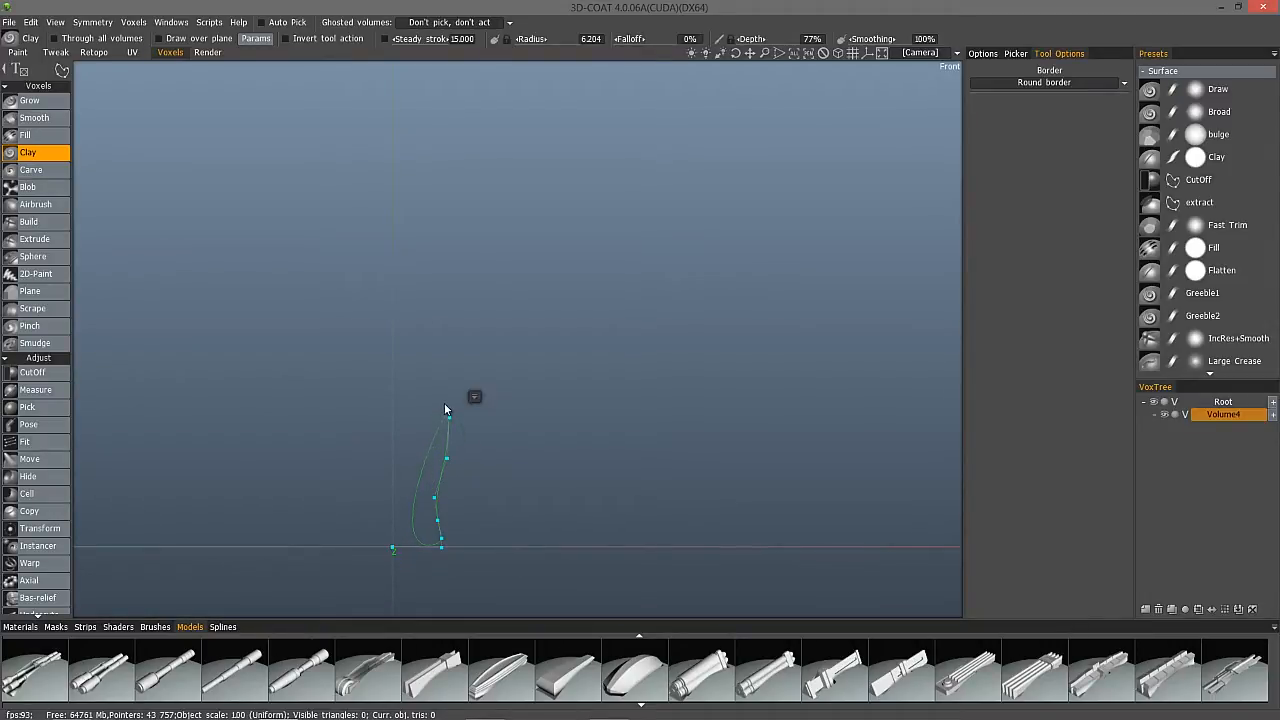
left_click(444, 403)
left_click(428, 379)
left_click(417, 358)
left_click(416, 348)
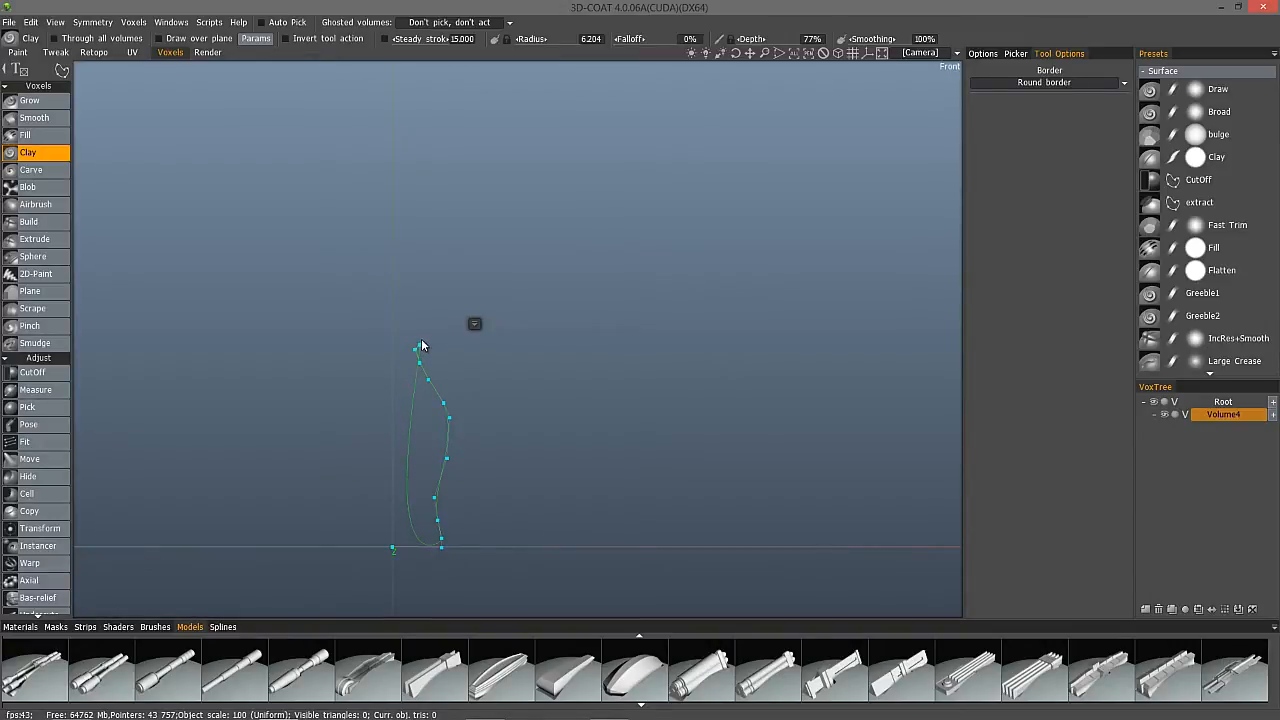
Complete the half vase profile with points around the rim, down the inner wall and back along the base's top to the vertical axis.
left_click(419, 344)
left_click(412, 339)
left_click(410, 347)
left_click(422, 382)
left_click(440, 420)
left_click(427, 499)
left_click(430, 524)
left_click(436, 545)
left_click(393, 538)
left_click_drag(426, 499, 424, 498)
Apply the closed spline to create the solid vase profile in the volume, and clear the spline points.
right_click(497, 313)
mouse_move(476, 316)
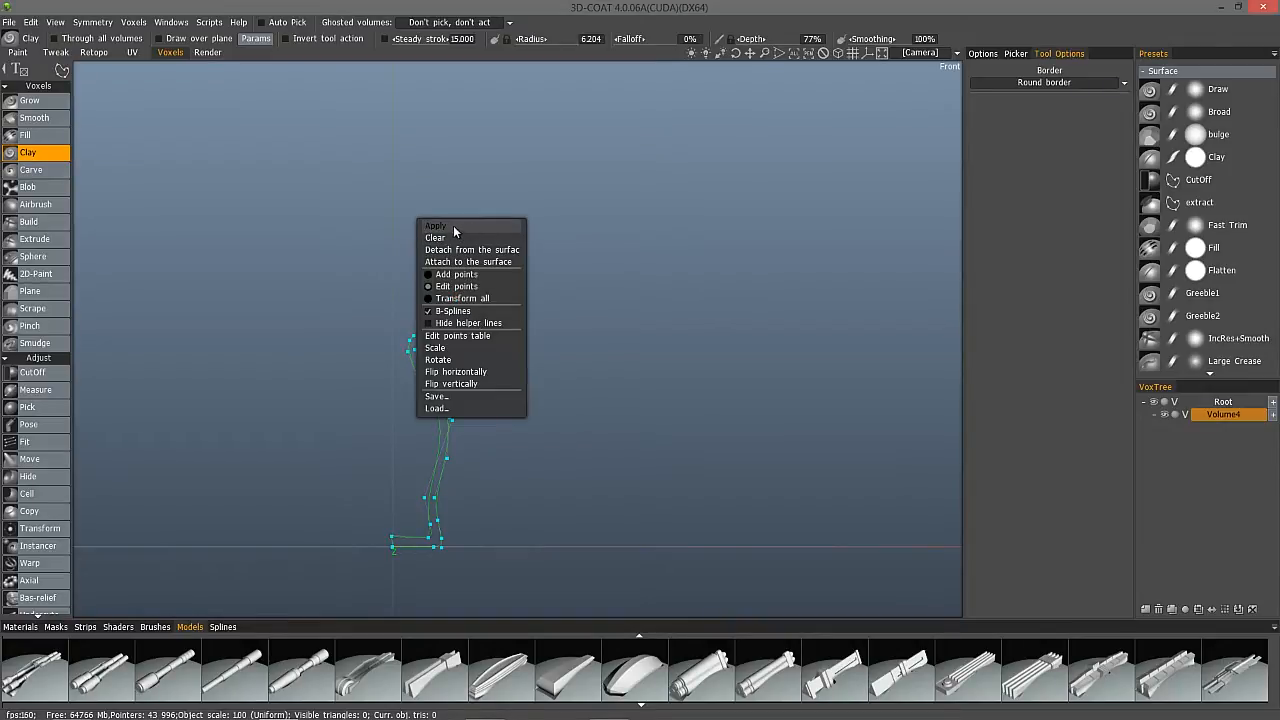
left_click(458, 228)
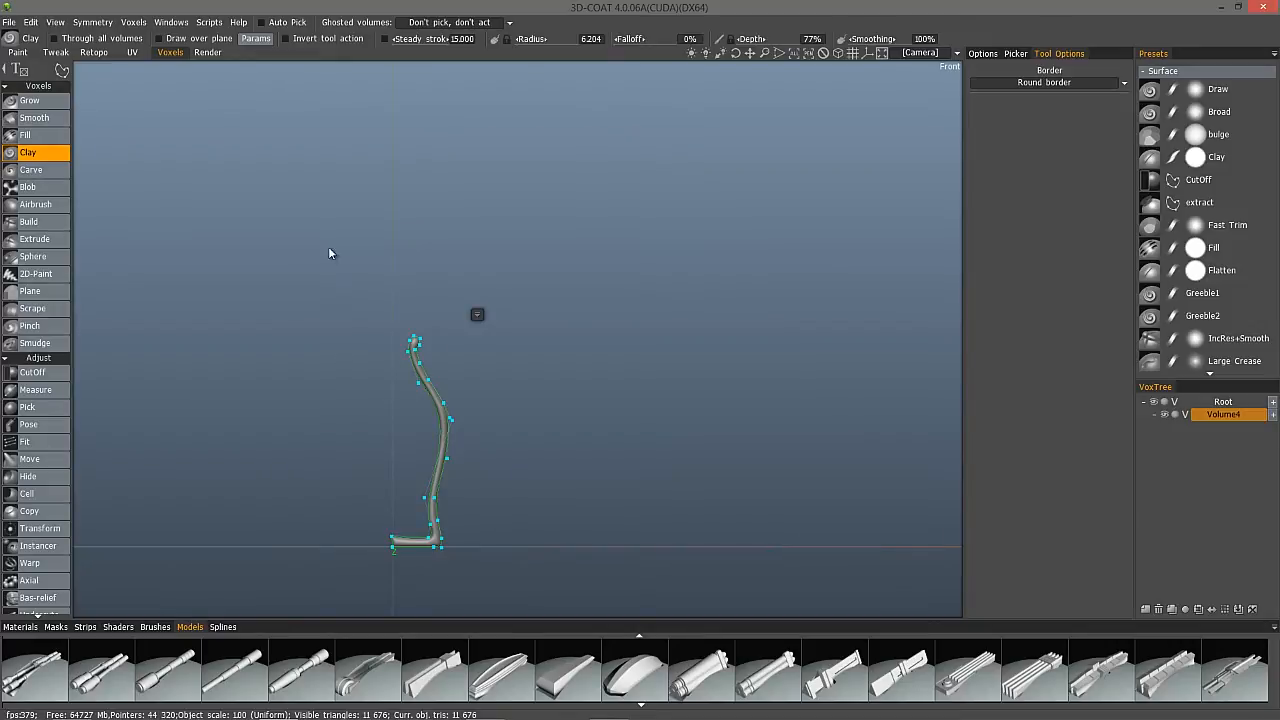
key("Escape")
middle_click_drag(348, 343, 350, 338)
right_click_drag(350, 338, 324, 215)
right_click_drag(233, 235, 356, 360)
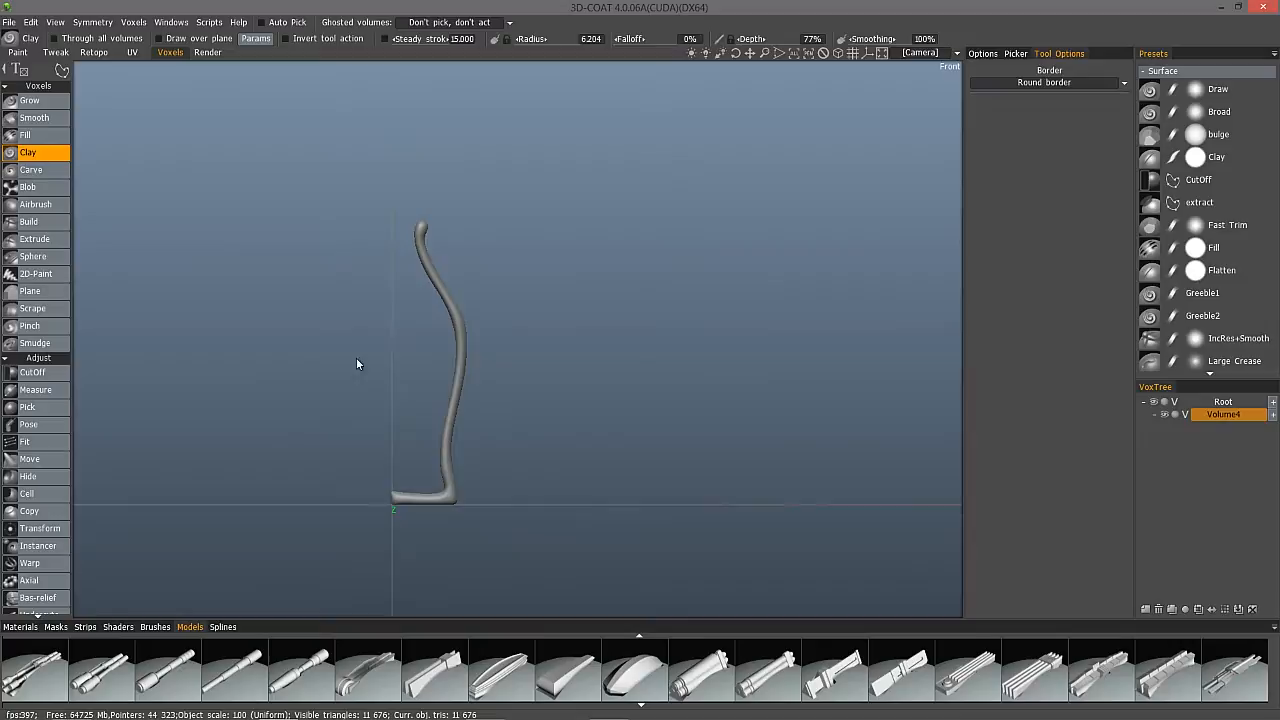
Transform the profile volume with Move only gizmo enabled, and set the gizmo's X position to 0.
left_click(40, 528)
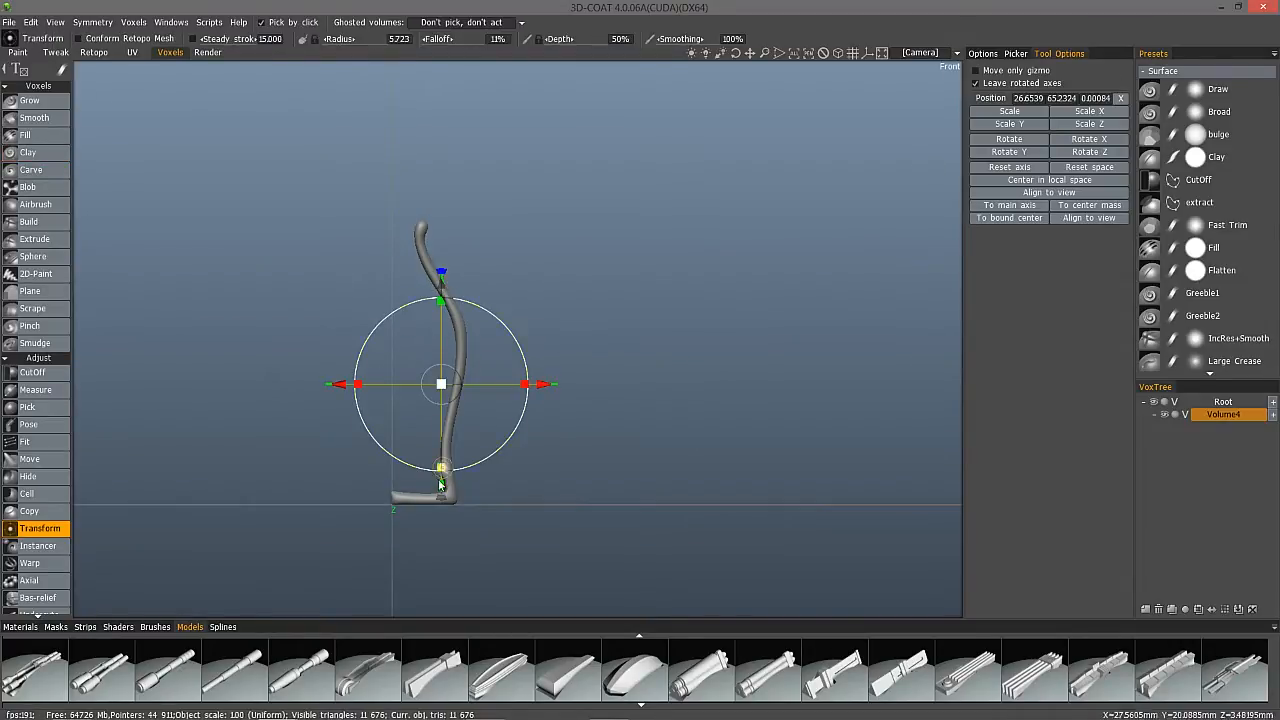
left_click(976, 71)
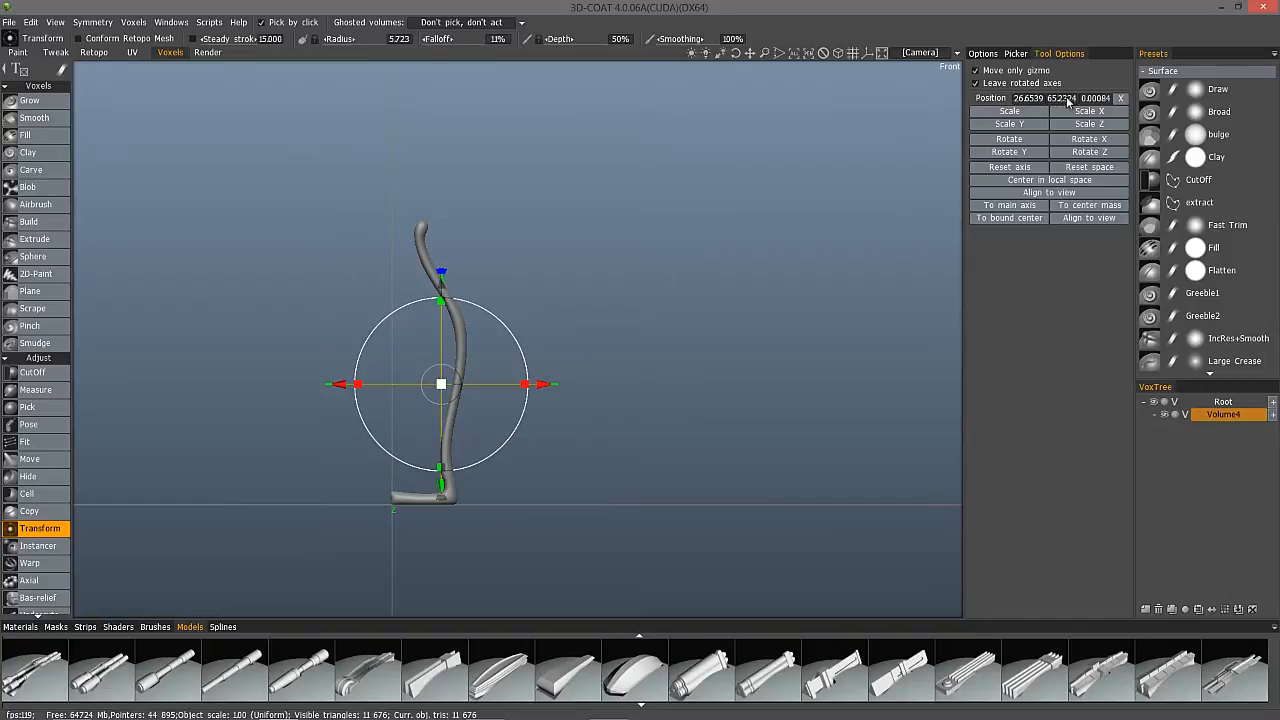
left_click(1018, 98)
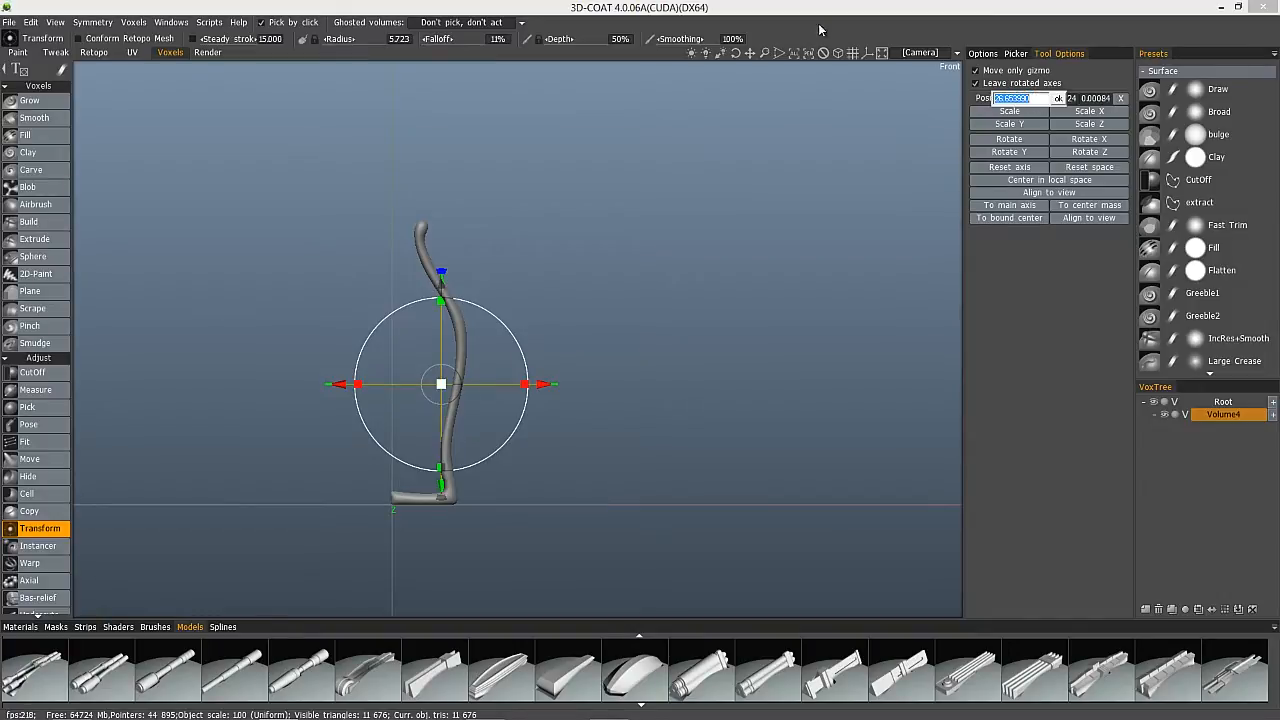
type("0")
key("Return")
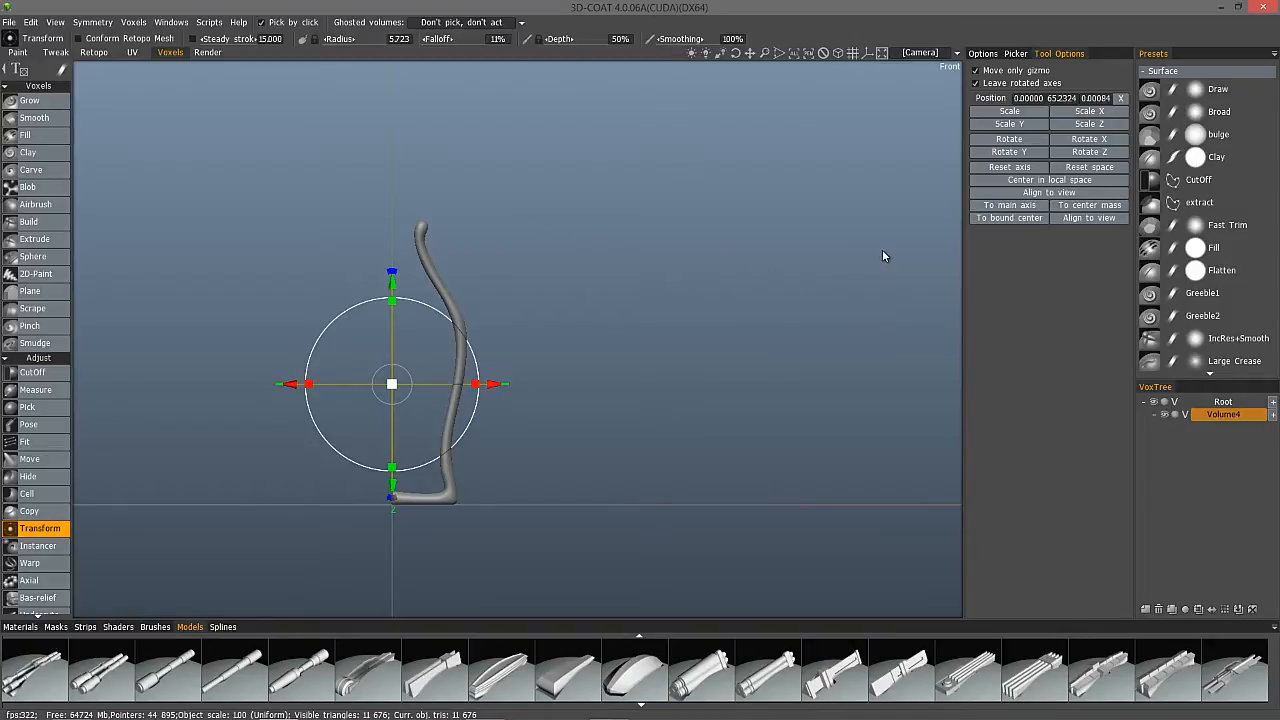
In the top view, set the transform gizmo's Z position to 0 so its pivot sits on the world axis.
key("KP_7")
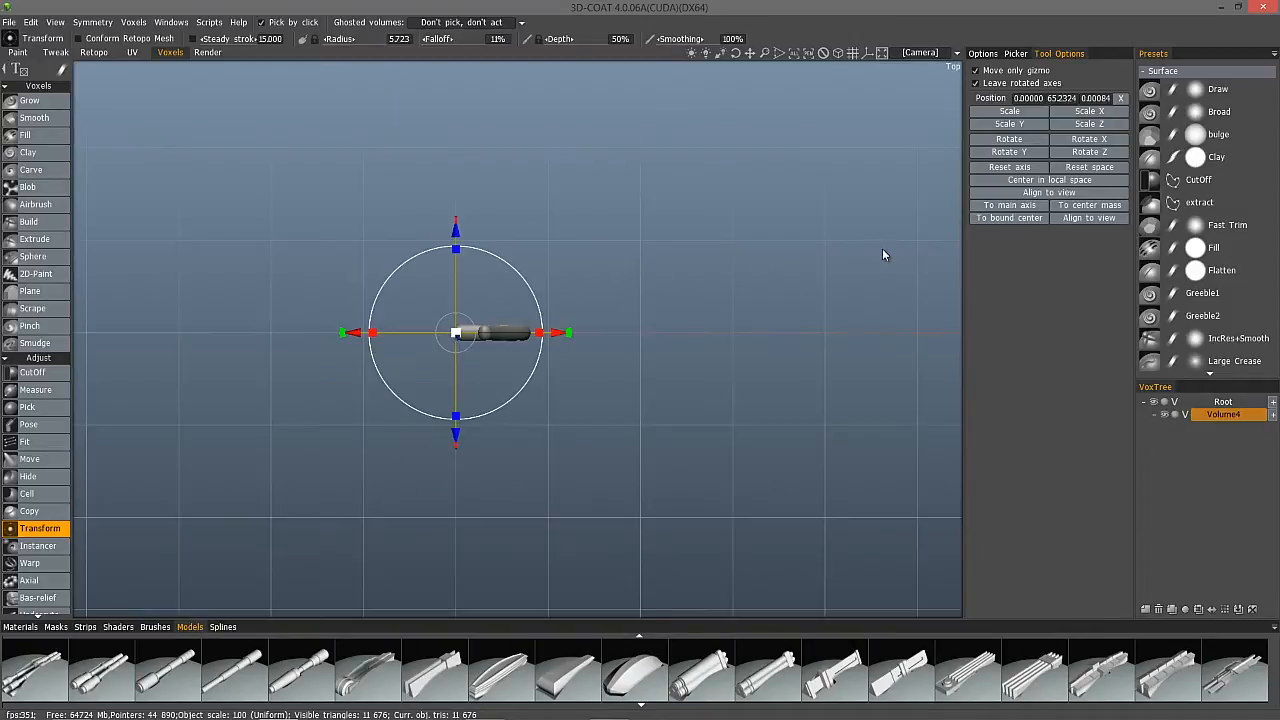
left_click(905, 53)
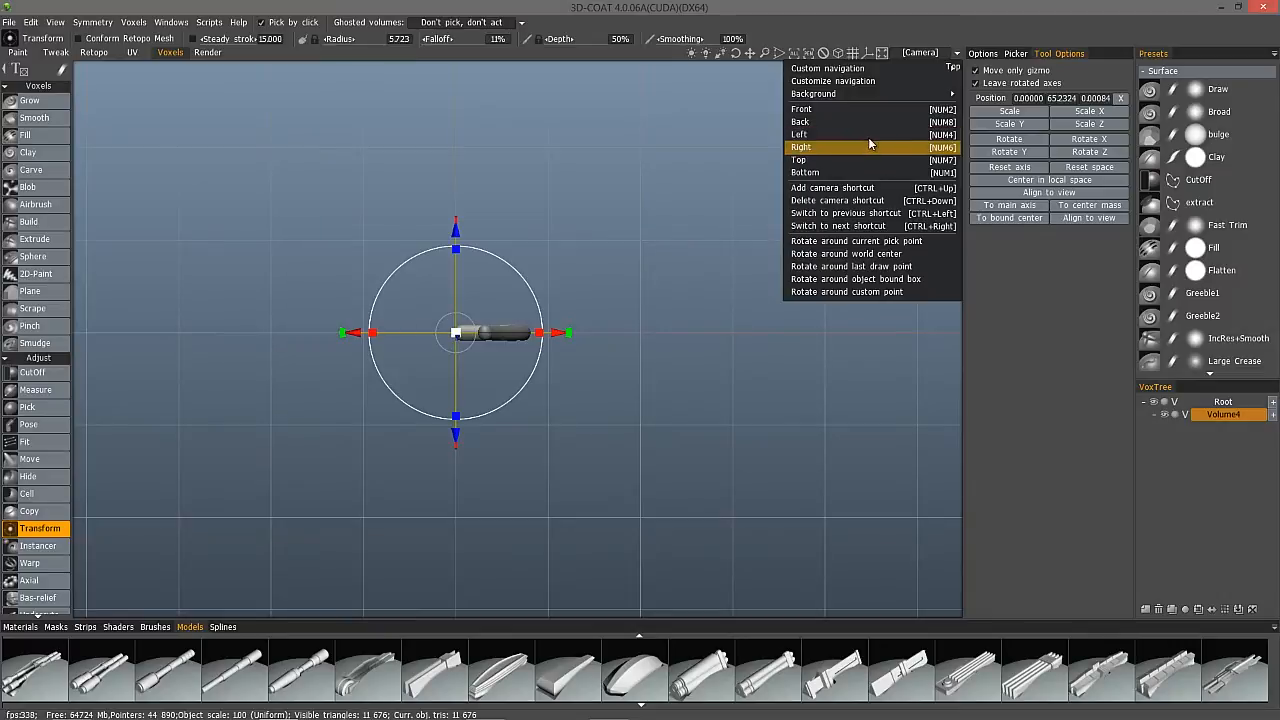
scroll(316, 213, "down", 7)
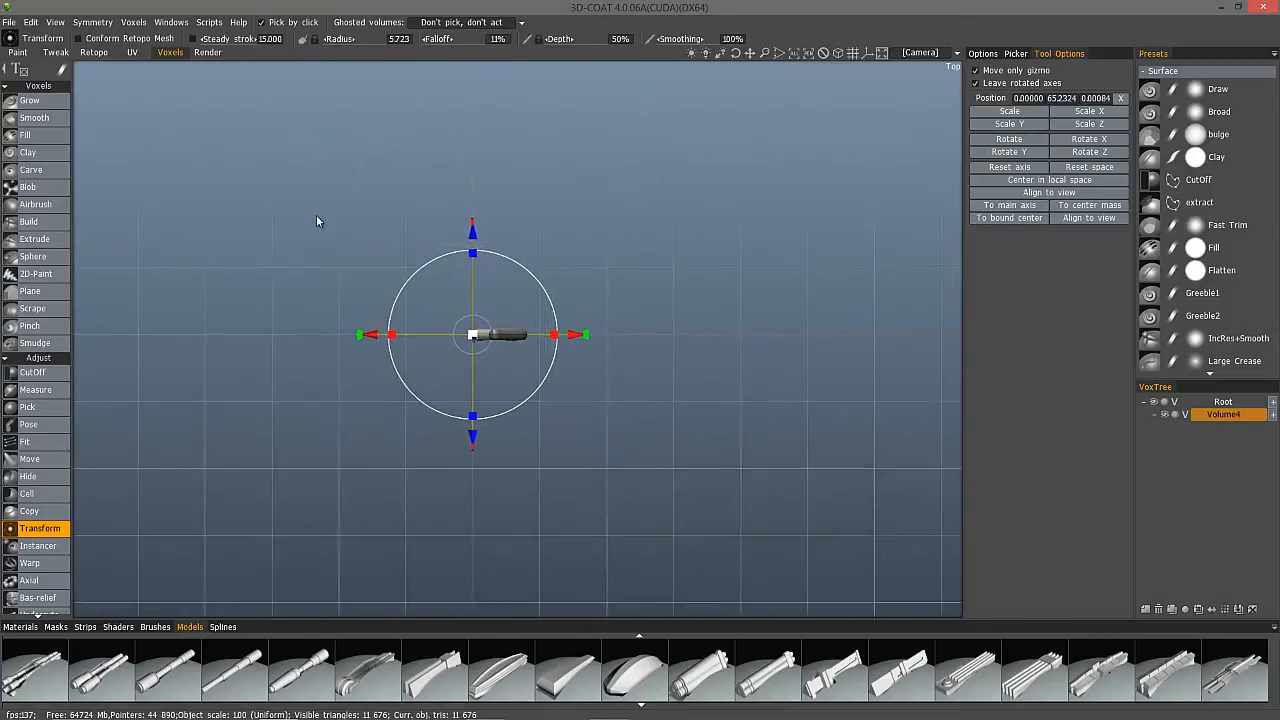
scroll(480, 370, "up", 10)
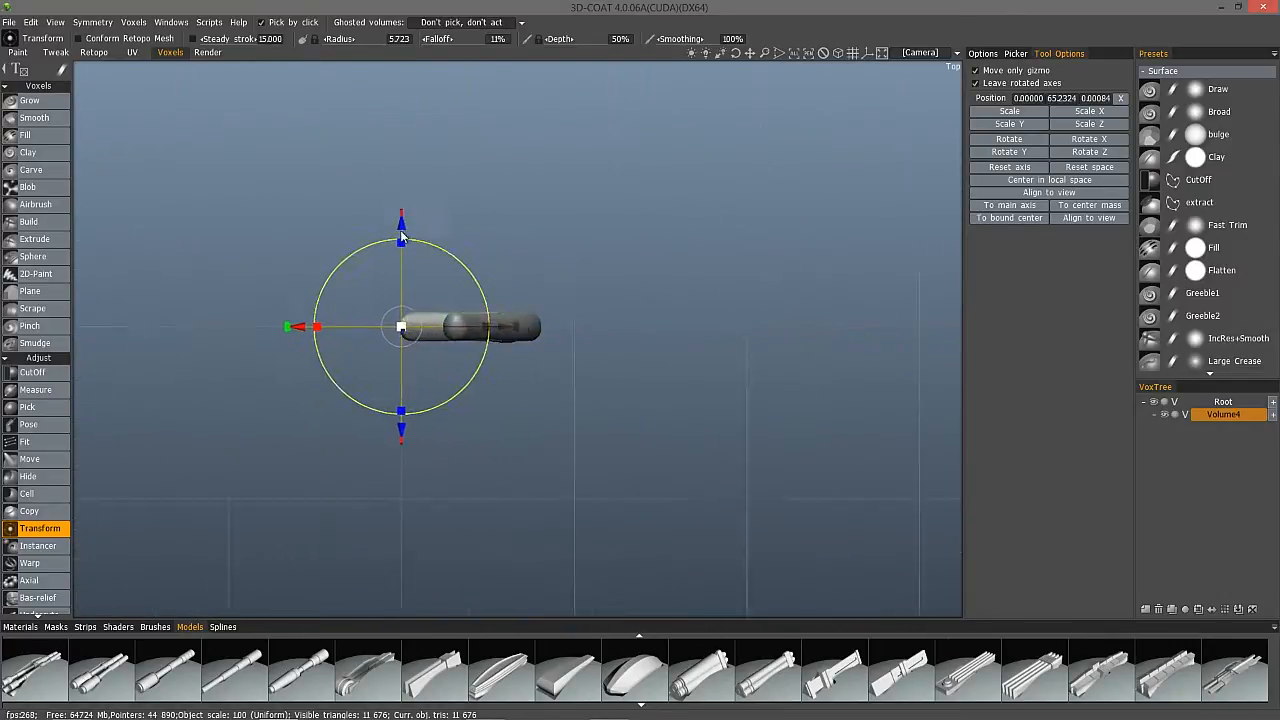
scroll(247, 150, "down", 1)
scroll(250, 158, "down", 2)
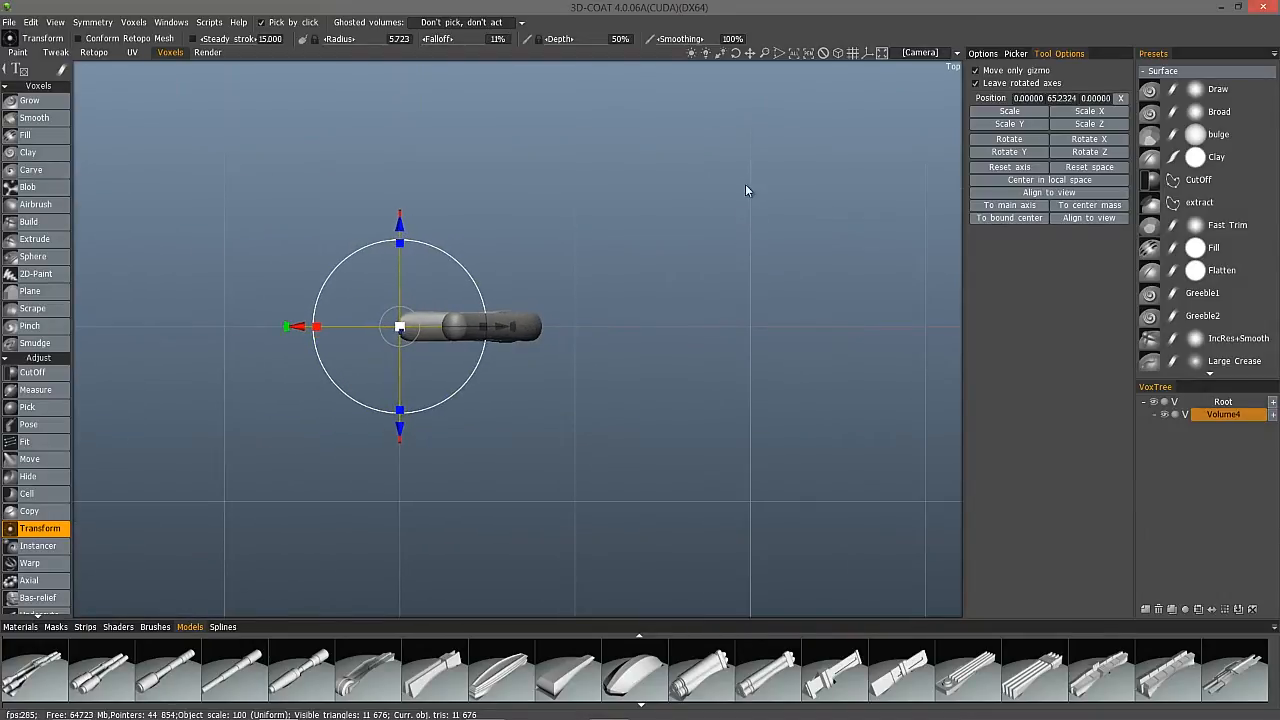
Return to the perspective view and revolve the profile around the vertical axis with the Axial tool at symmetry order 180.
left_click(837, 52)
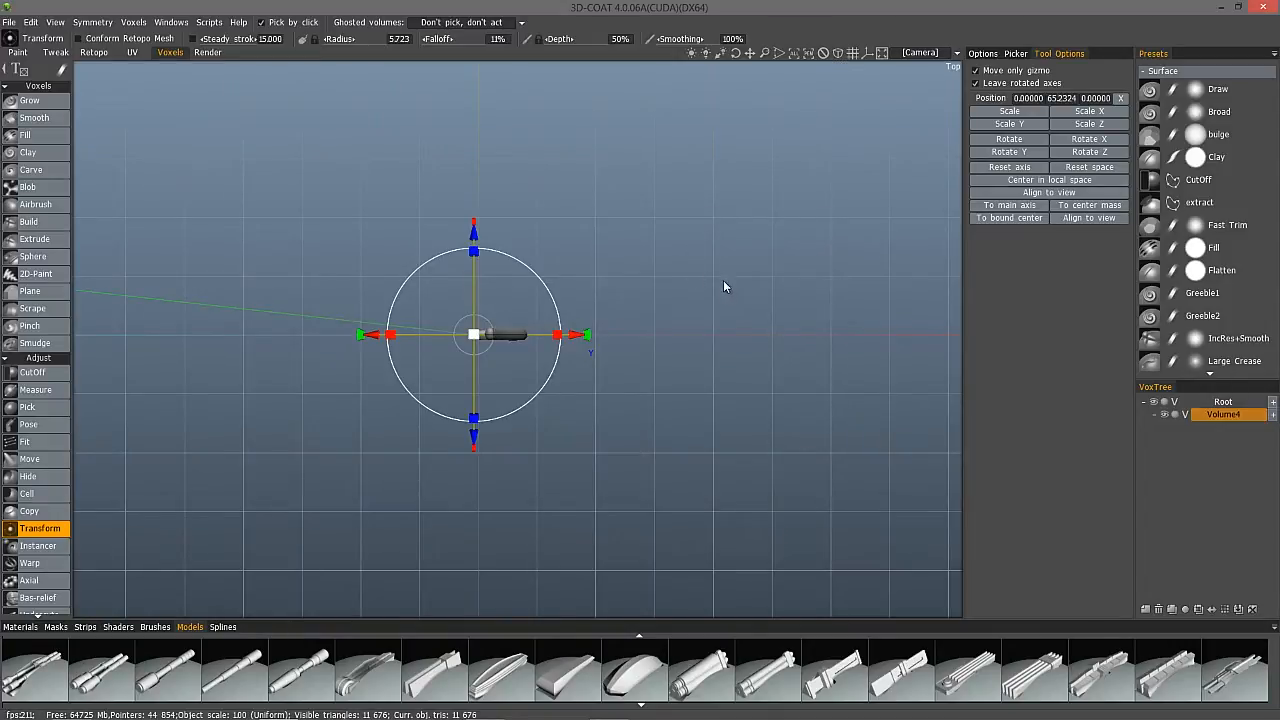
middle_click_drag(724, 282, 723, 248)
left_click_drag(843, 237, 485, 313)
left_click_drag(499, 366, 420, 370)
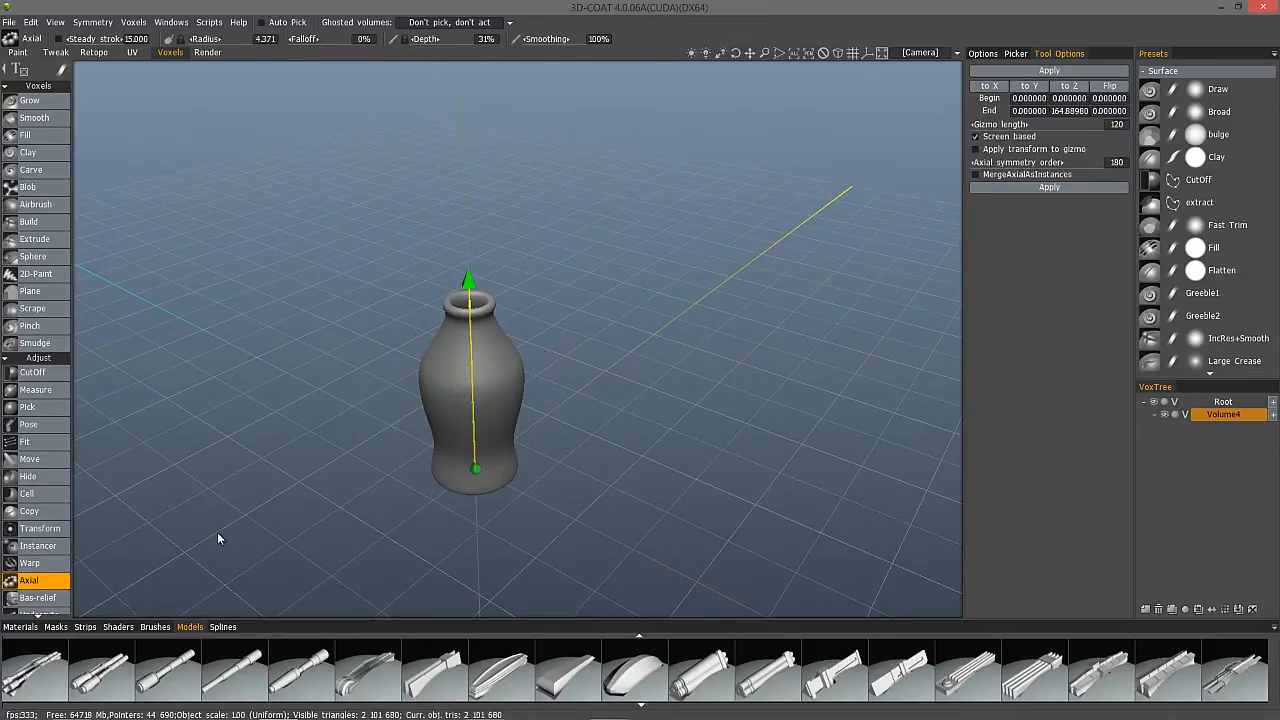
left_click_drag(326, 390, 379, 184)
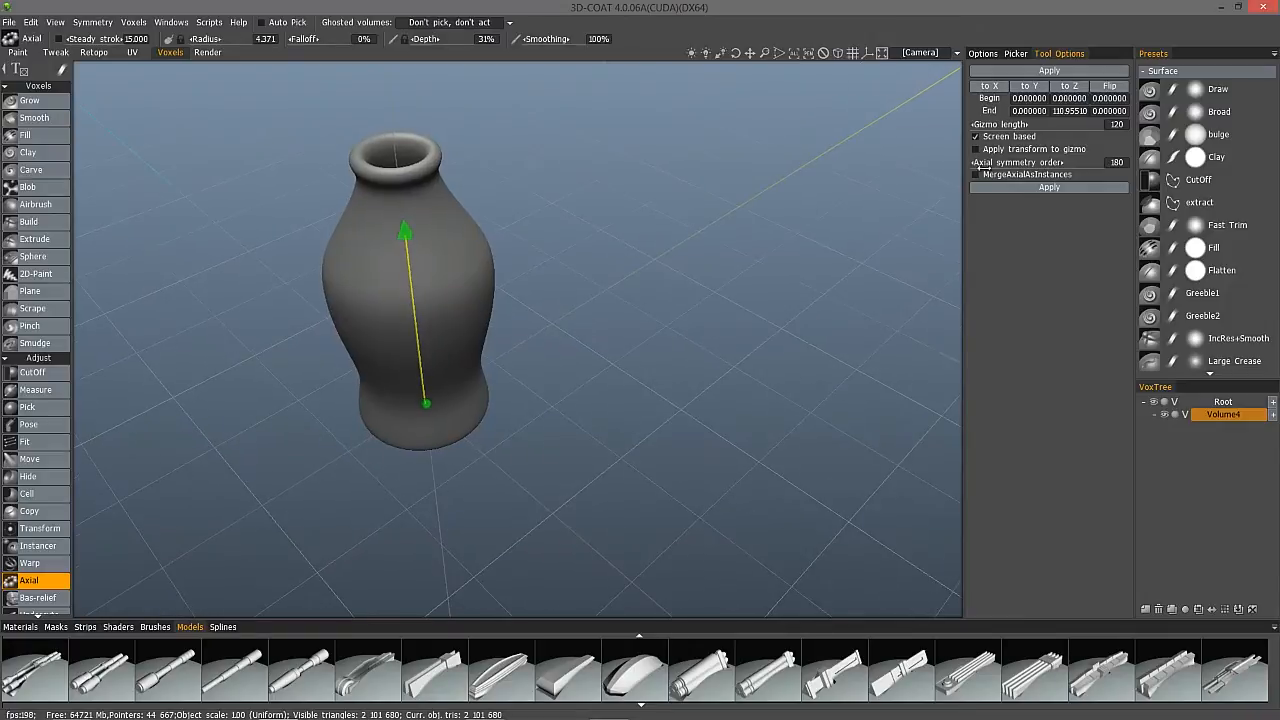
Try an axial symmetry order of 8 on the profile, and restore the order to 180.
left_click(1116, 162)
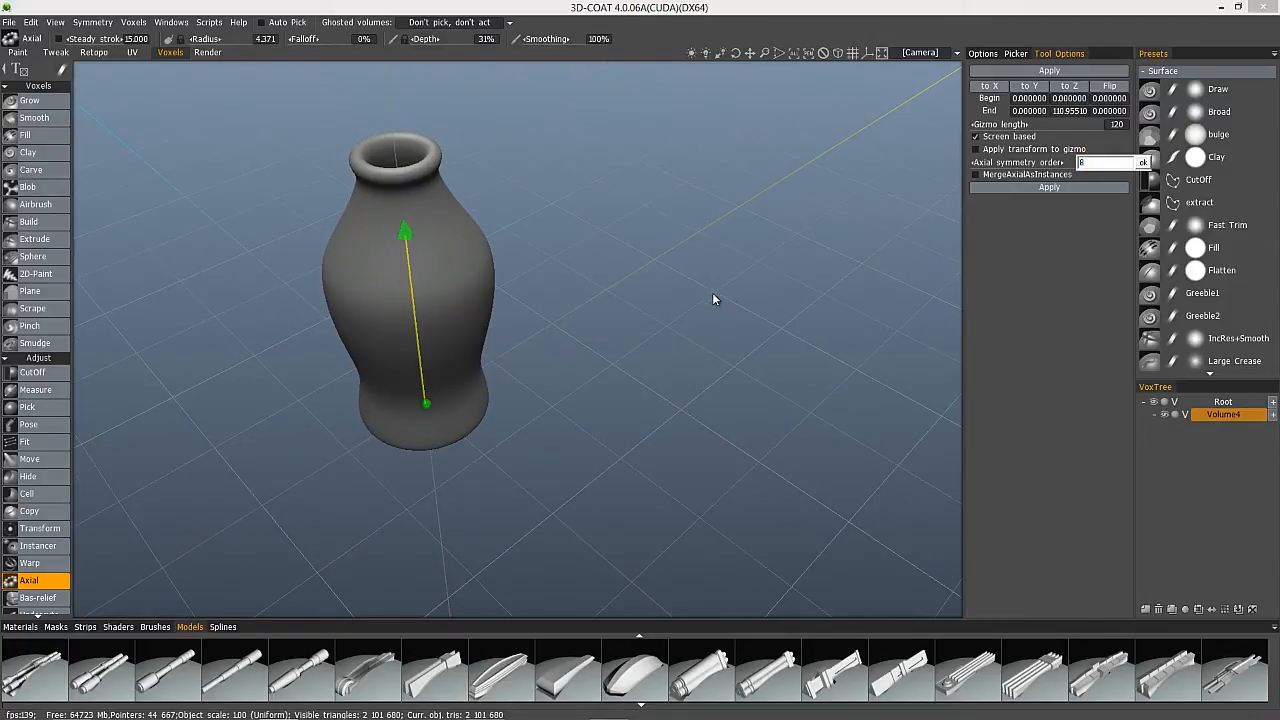
type("8")
key("Return")
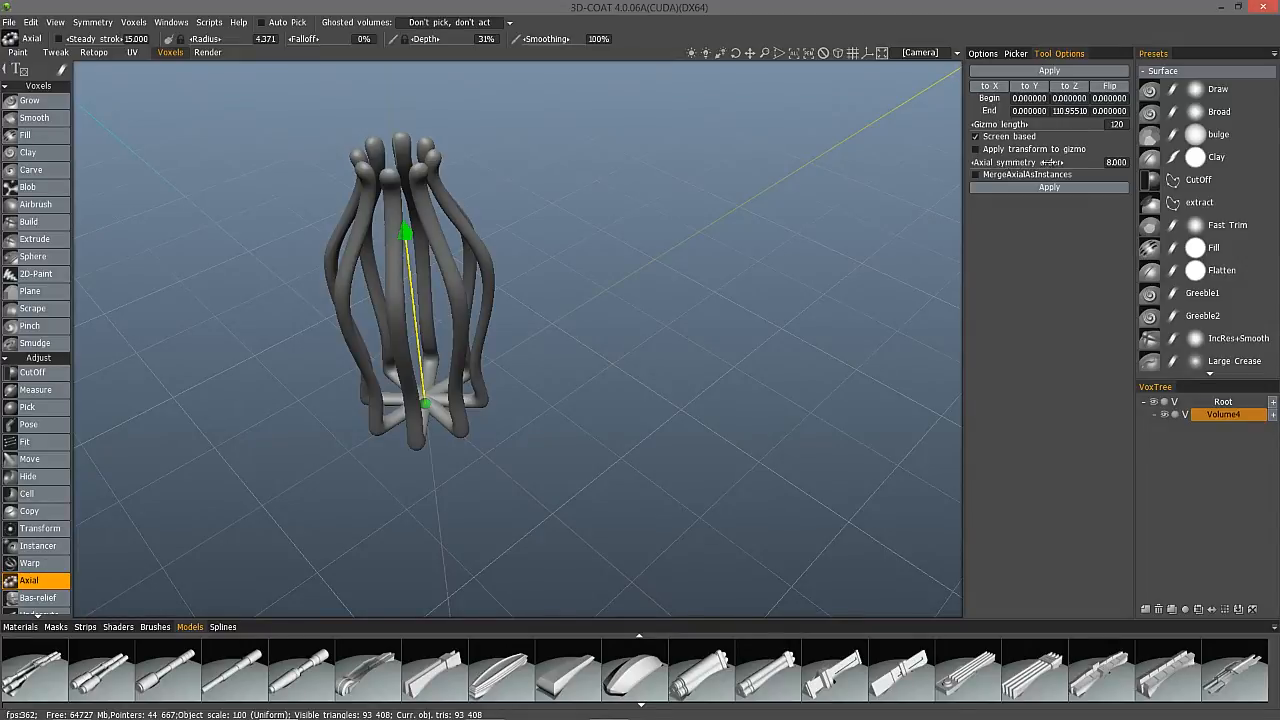
left_click(1117, 164)
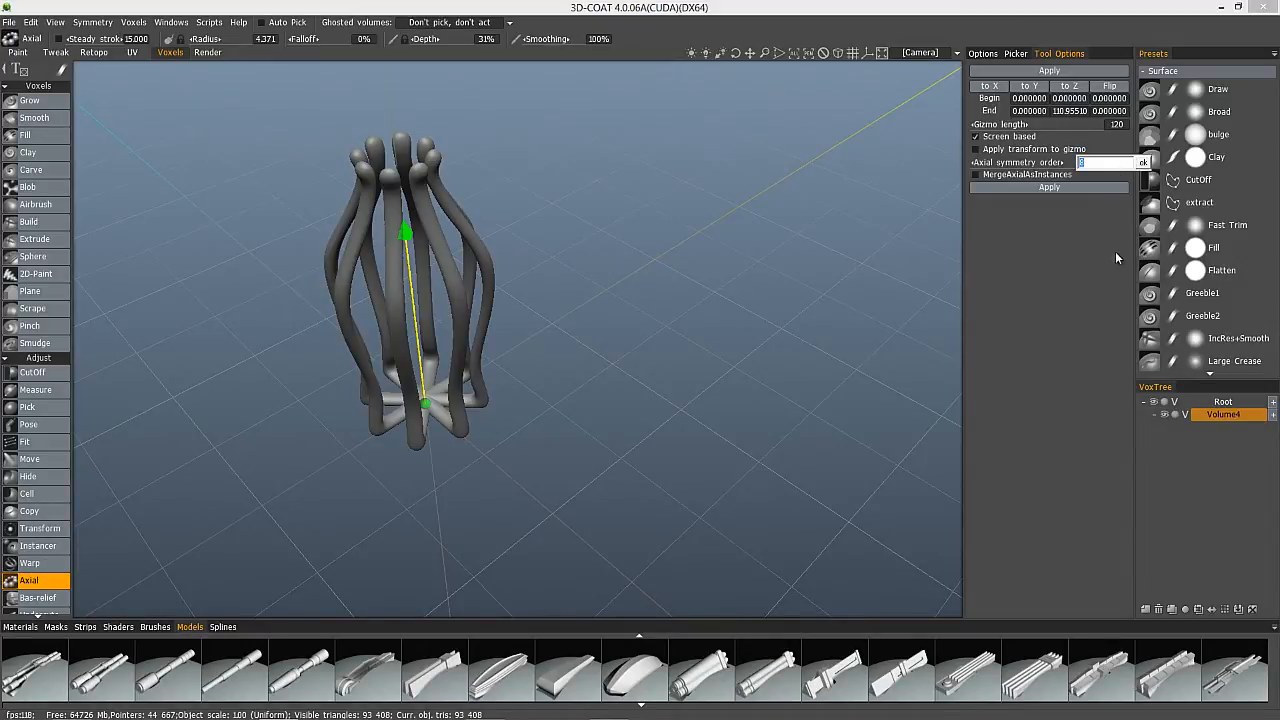
type("180")
key("Return")
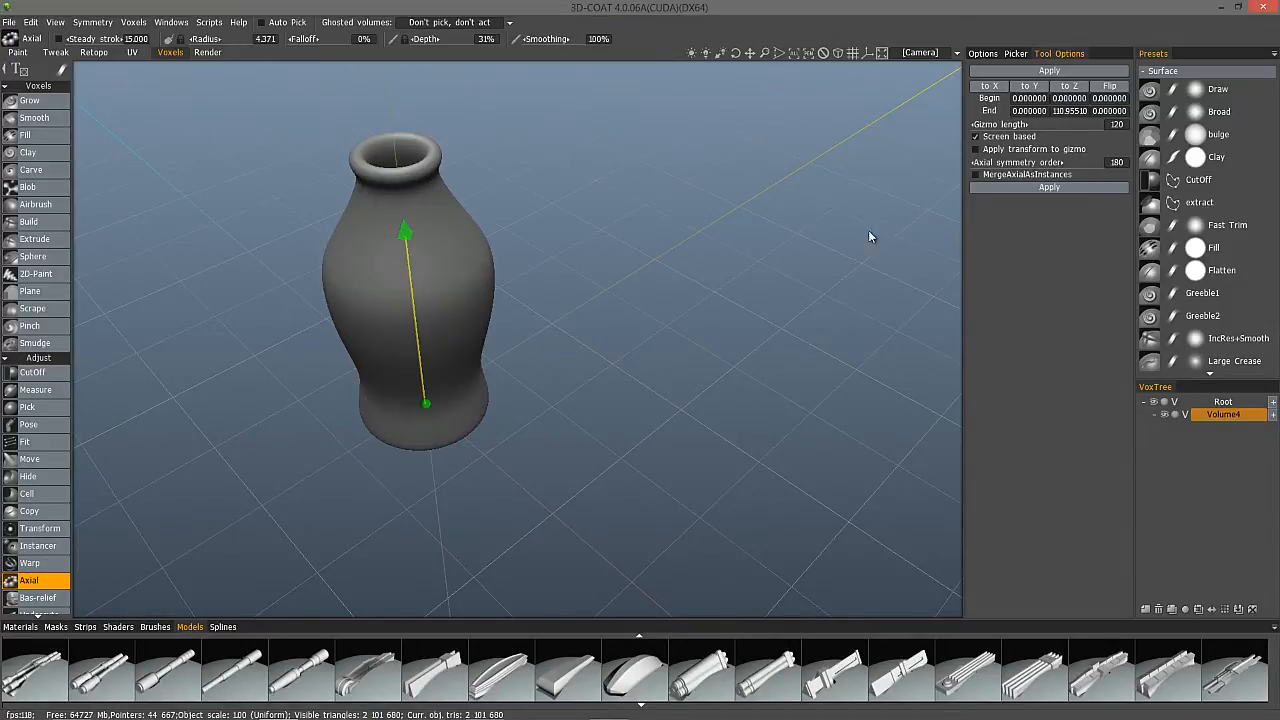
Double the volume's resolution to 2x, accept the irreversible operation, and apply the 180-fold axial symmetry to the vase.
left_click_drag(631, 356, 622, 322)
left_click_drag(410, 213, 460, 242)
scroll(460, 243, "down", 6)
left_click_drag(508, 281, 470, 320)
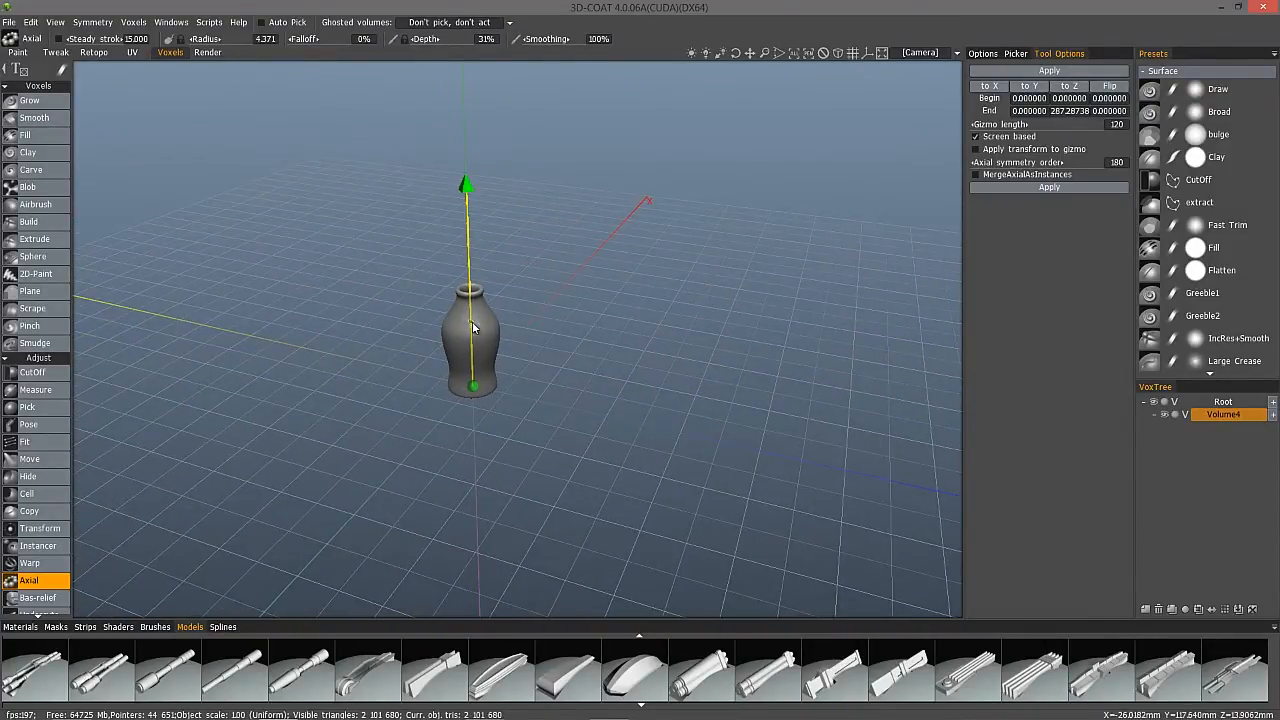
left_click_drag(474, 394, 487, 394)
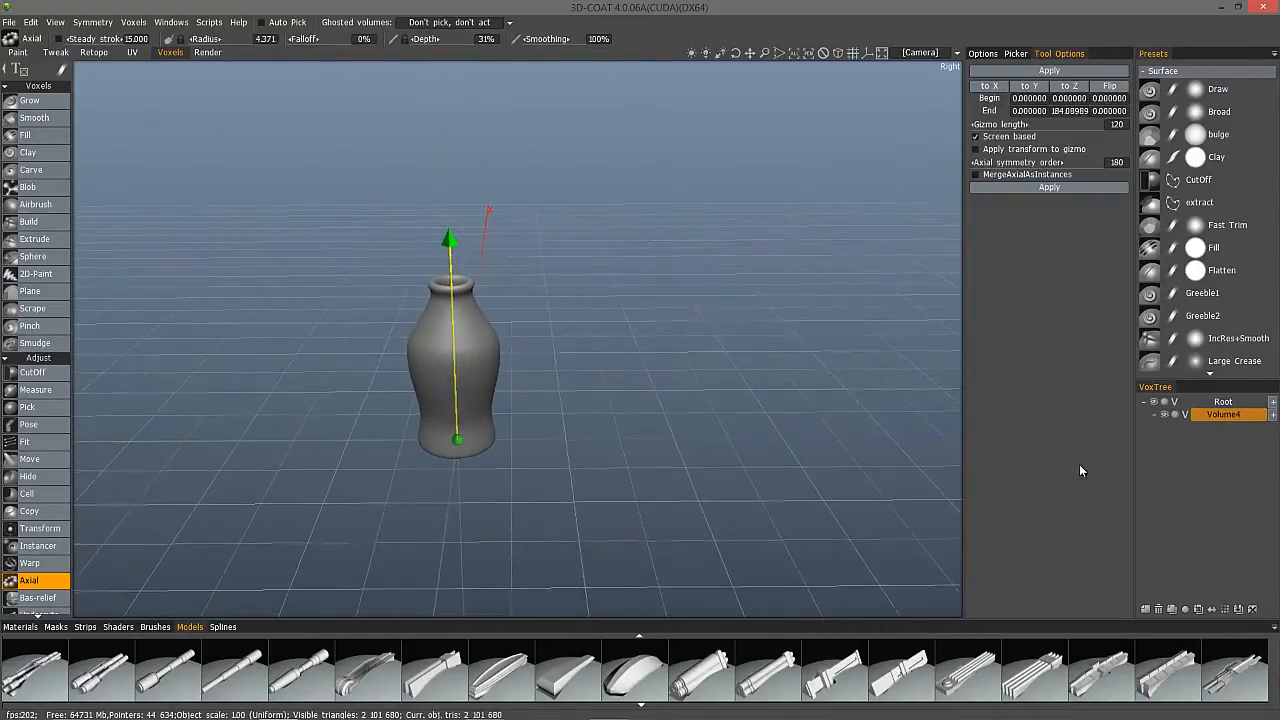
left_click(1224, 609)
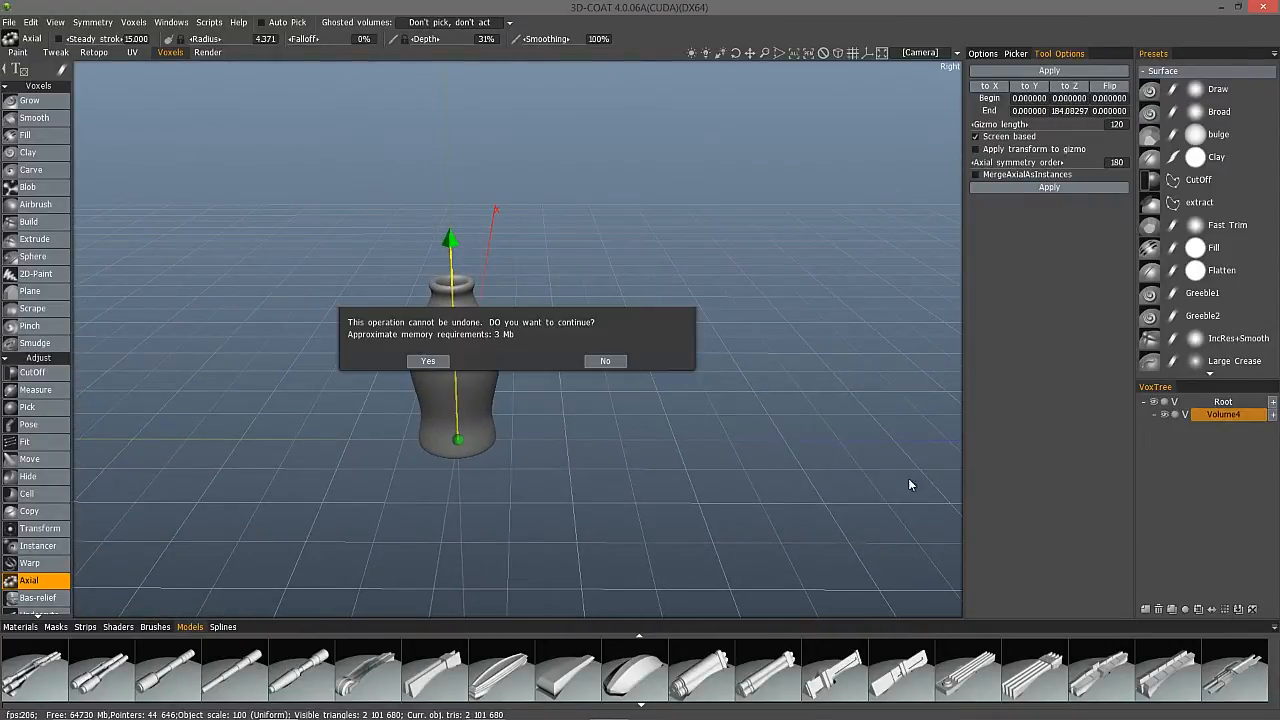
left_click(425, 361)
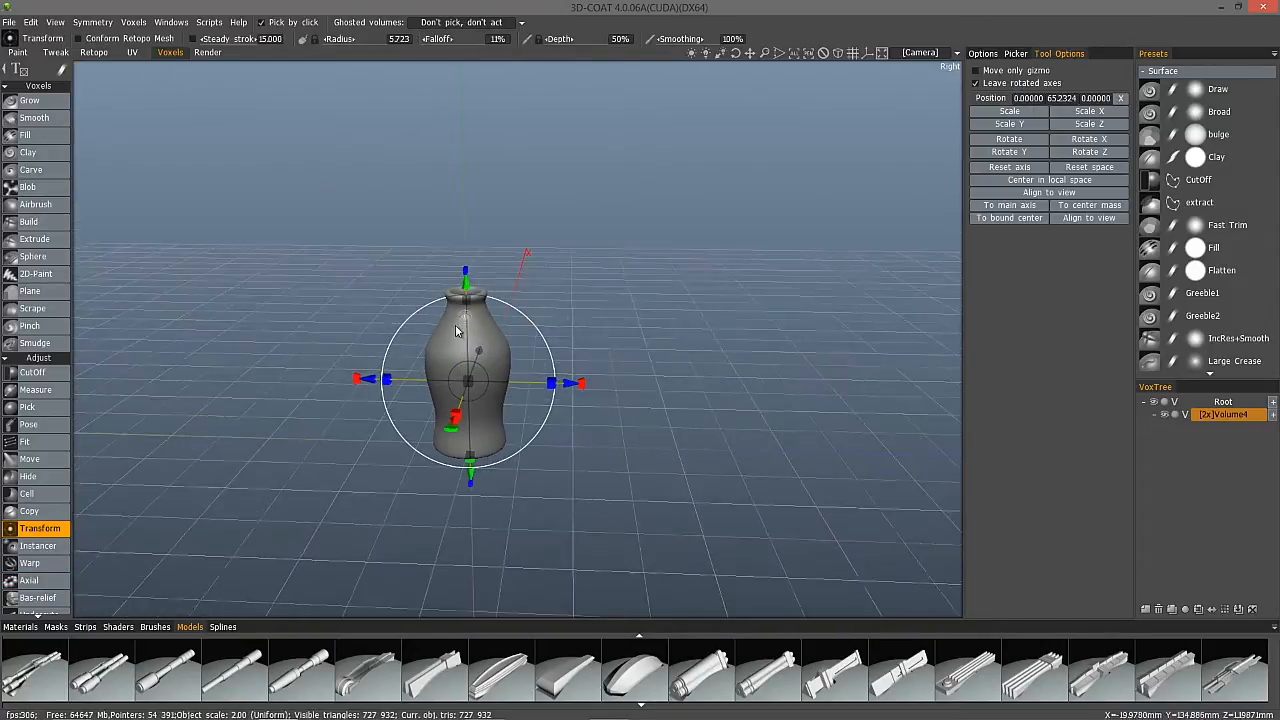
Stretch the vase vertically along its Y axis with the Transform gizmo.
left_click_drag(465, 305, 464, 255)
left_click_drag(354, 222, 420, 340)
left_click_drag(256, 170, 99, 246)
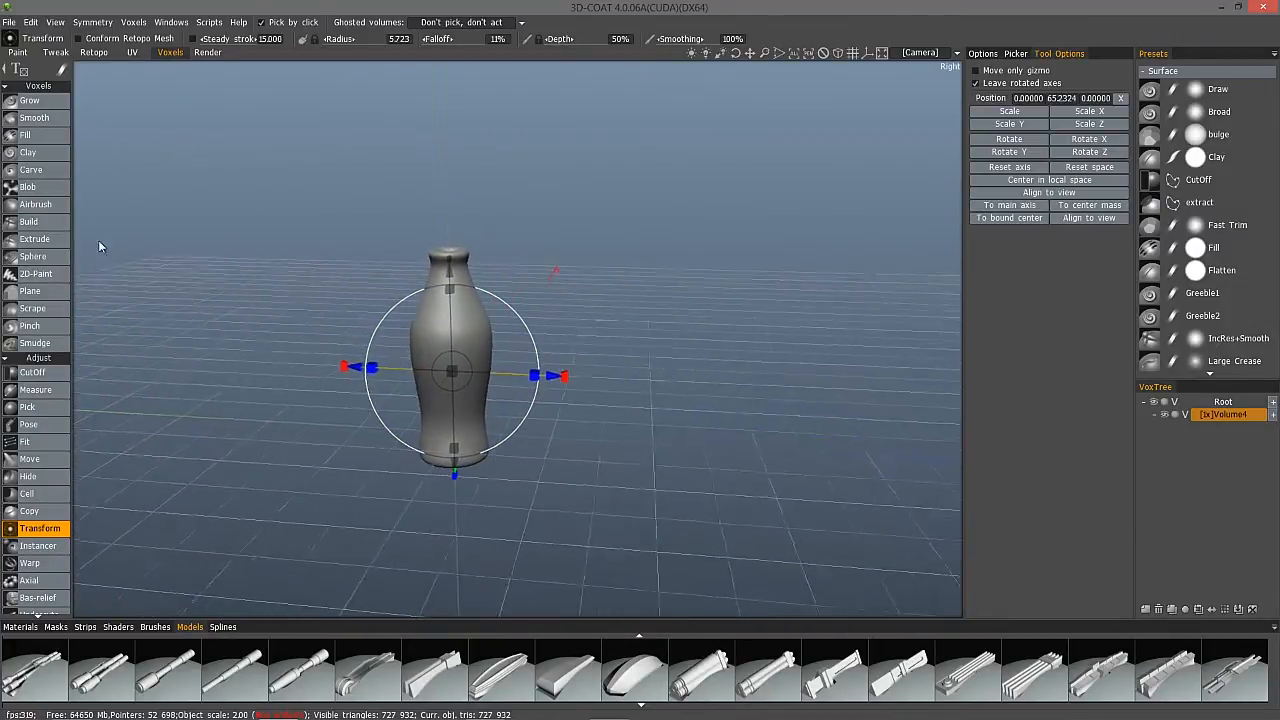
In the orthographic front view, use the Pose tool in Ring transpose mode to mark the vase's lower section from its belly toward its base.
left_click(45, 423)
left_click_drag(346, 293, 490, 335)
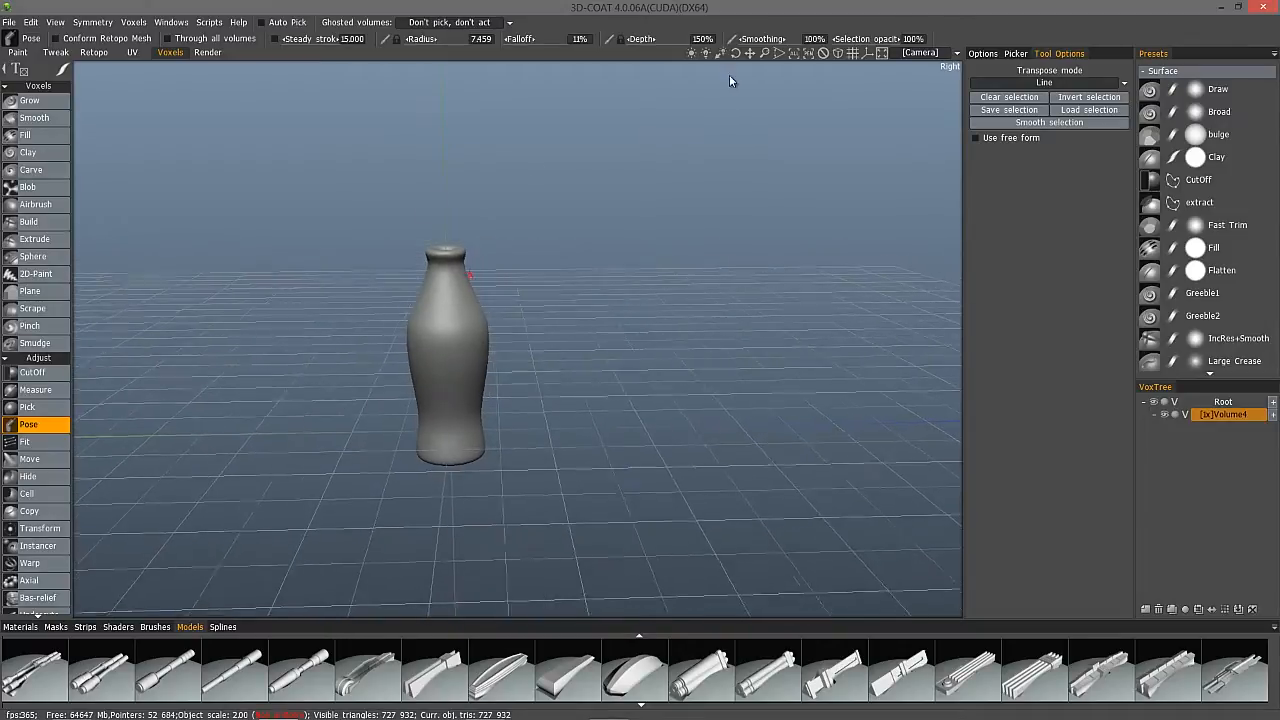
left_click(839, 54)
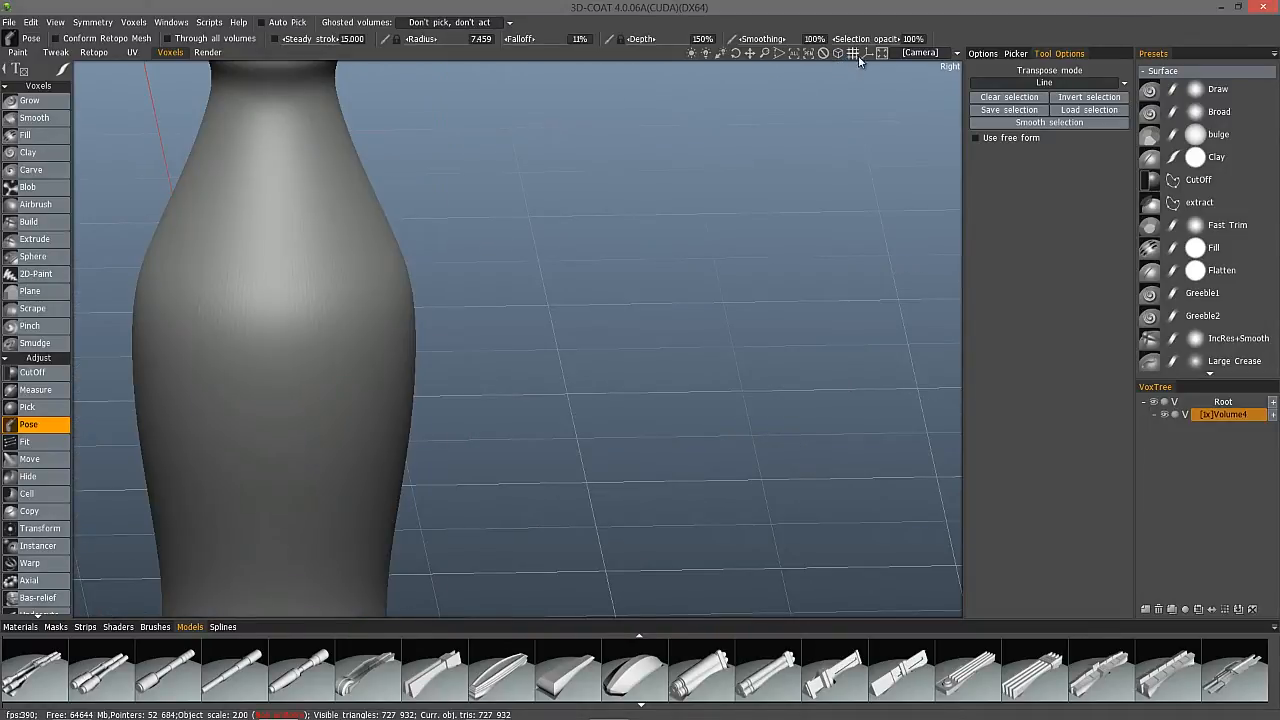
left_click(911, 51)
left_click(878, 107)
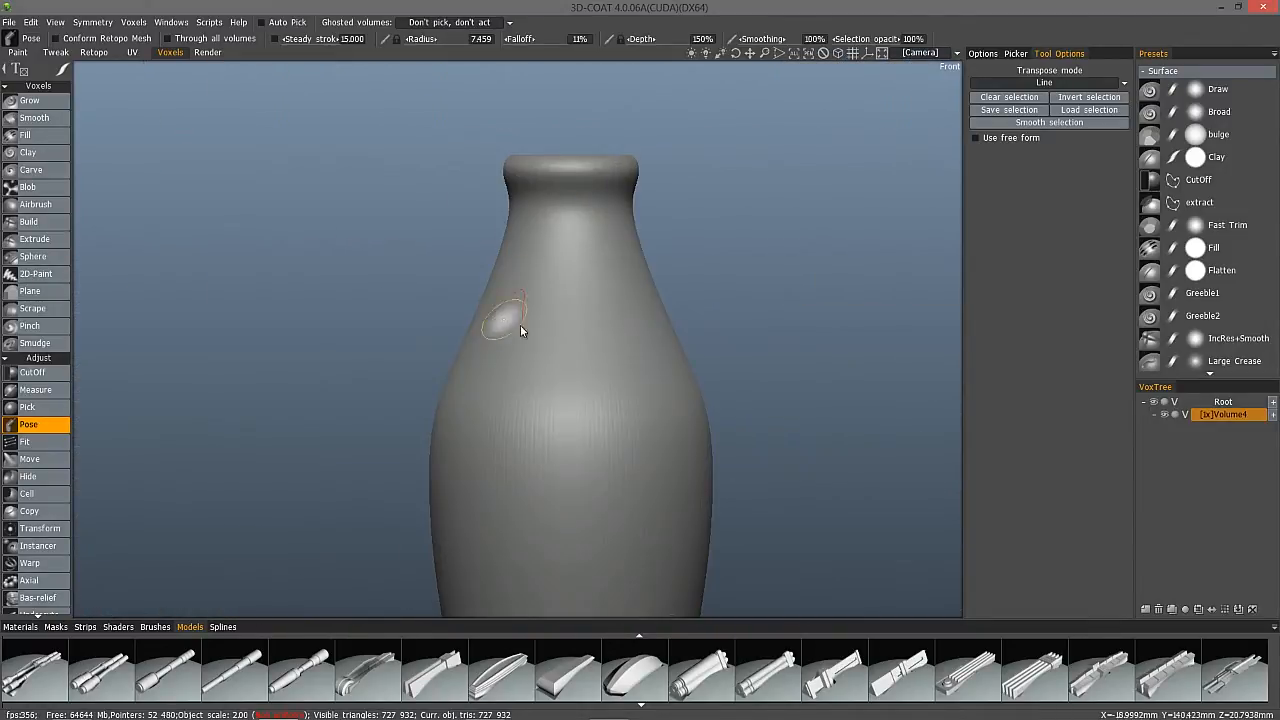
left_click(1044, 83)
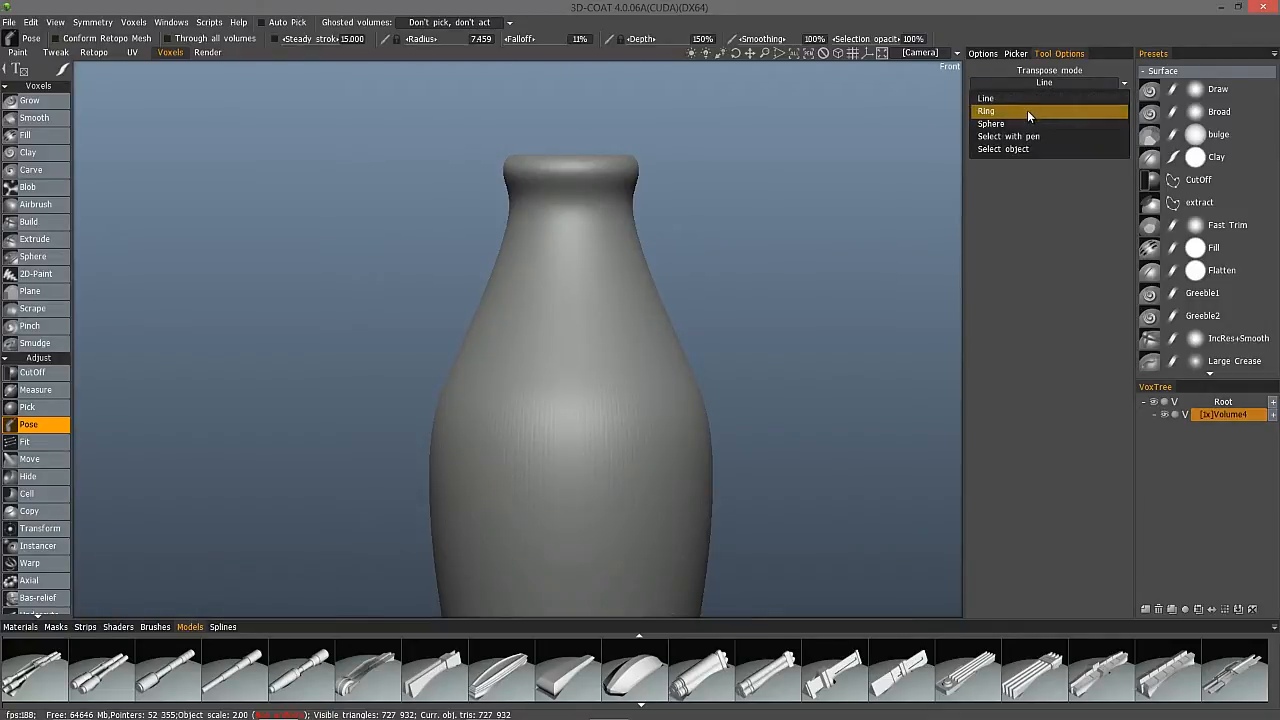
left_click(1034, 116)
scroll(409, 262, "down", 4)
middle_click_drag(409, 262, 440, 241)
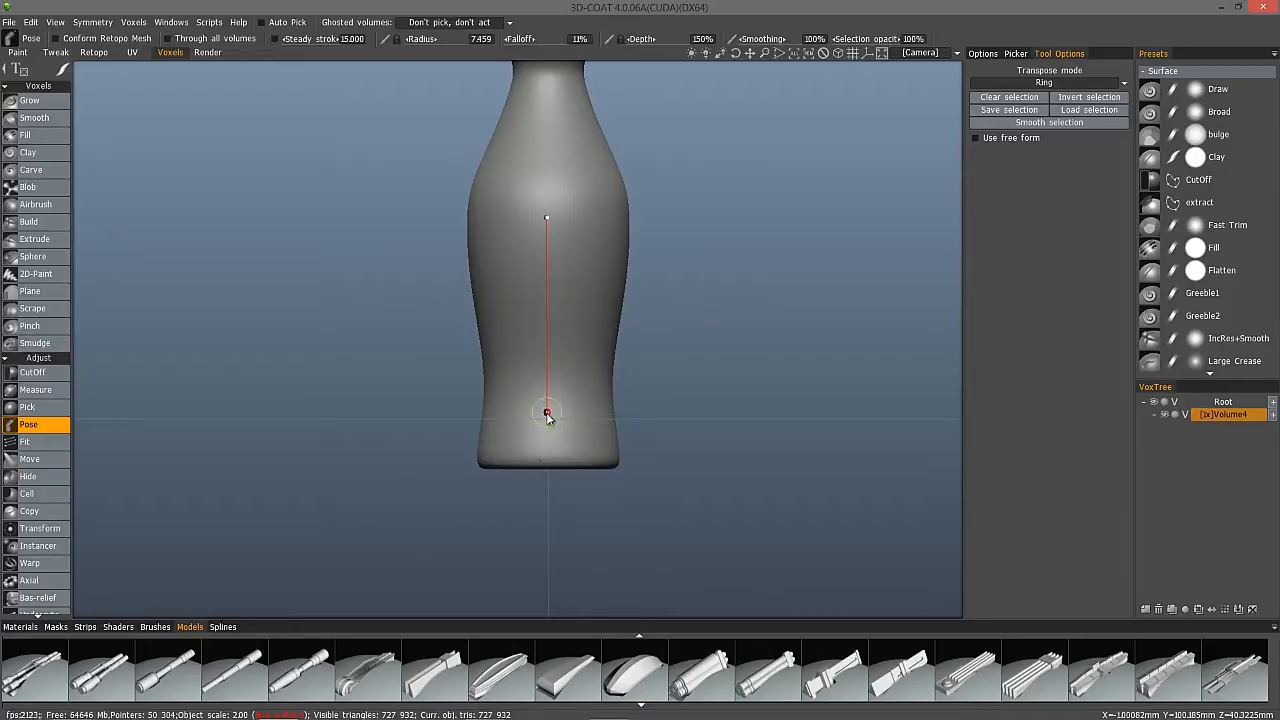
left_click_drag(546, 419, 546, 418)
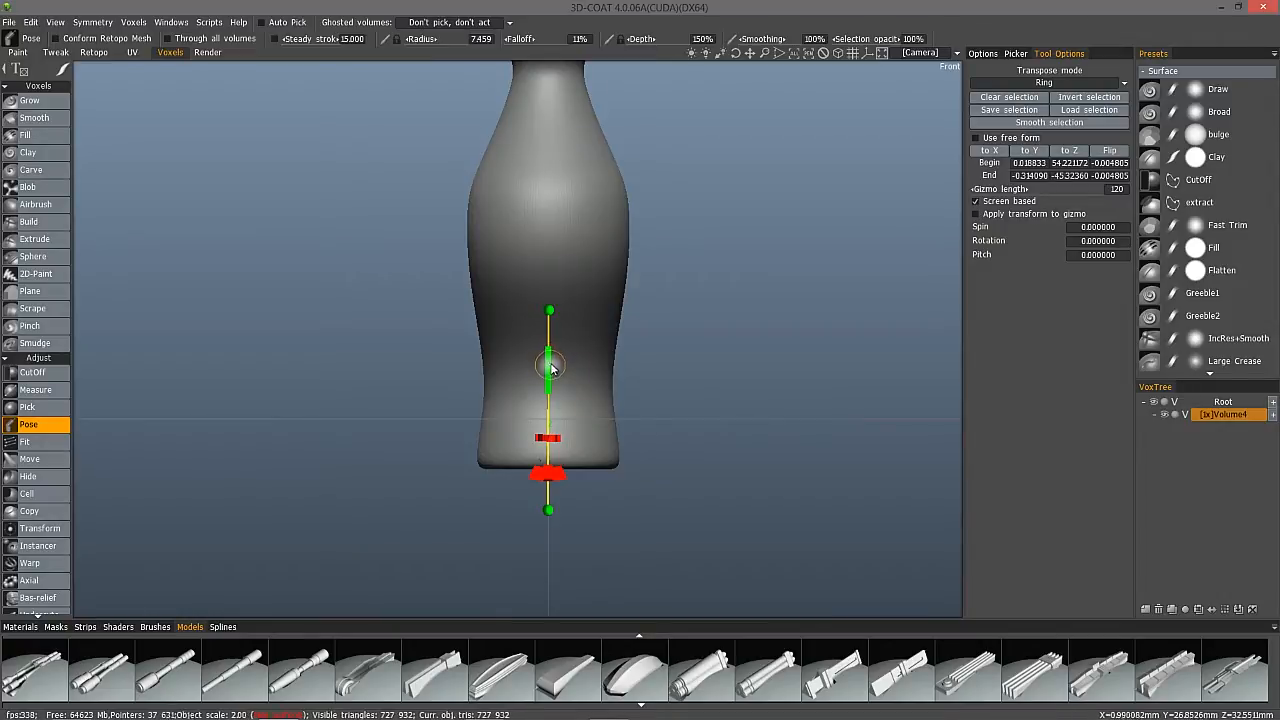
Scale the vase's lower section with the Pose gizmo, trying a direct scale of about 1.4, and leave the Pose tool.
left_click(549, 369)
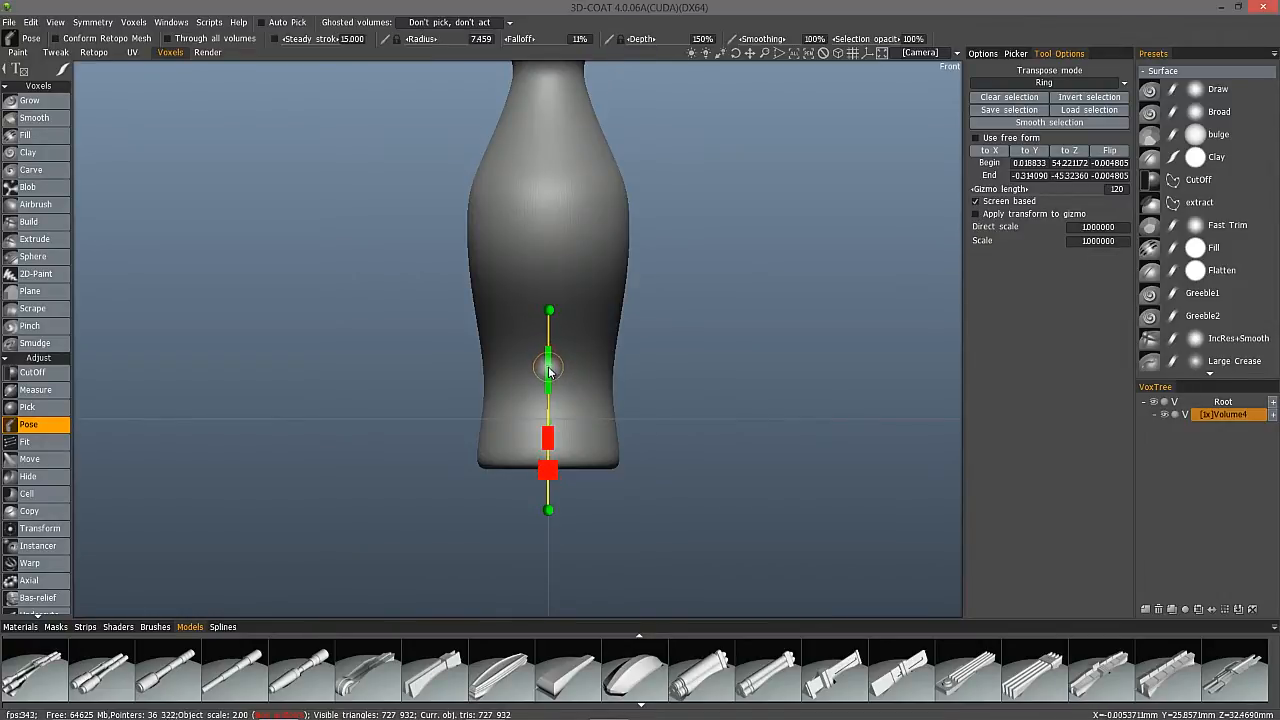
left_click(549, 371)
left_click(549, 370)
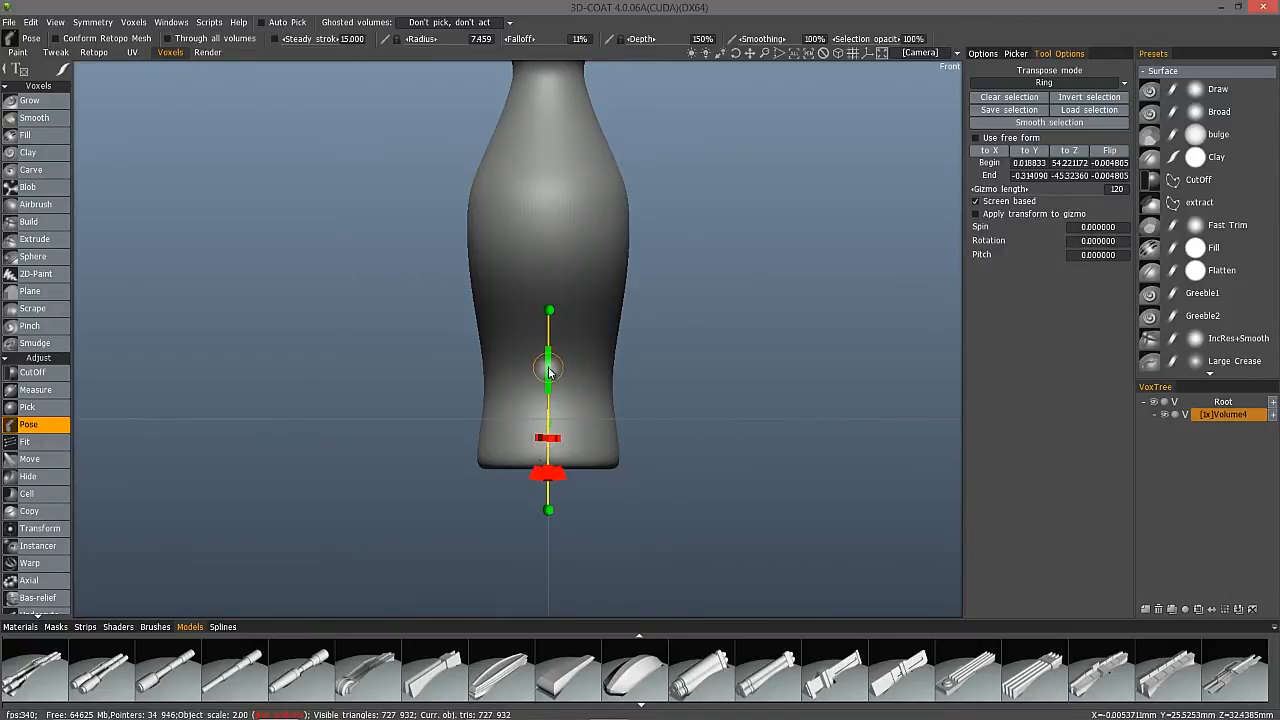
left_click(549, 370)
mouse_move(549, 473)
left_mouse_down()
mouse_move(549, 374)
mouse_move(547, 452)
mouse_move(563, 423)
mouse_move(563, 500)
left_mouse_up()
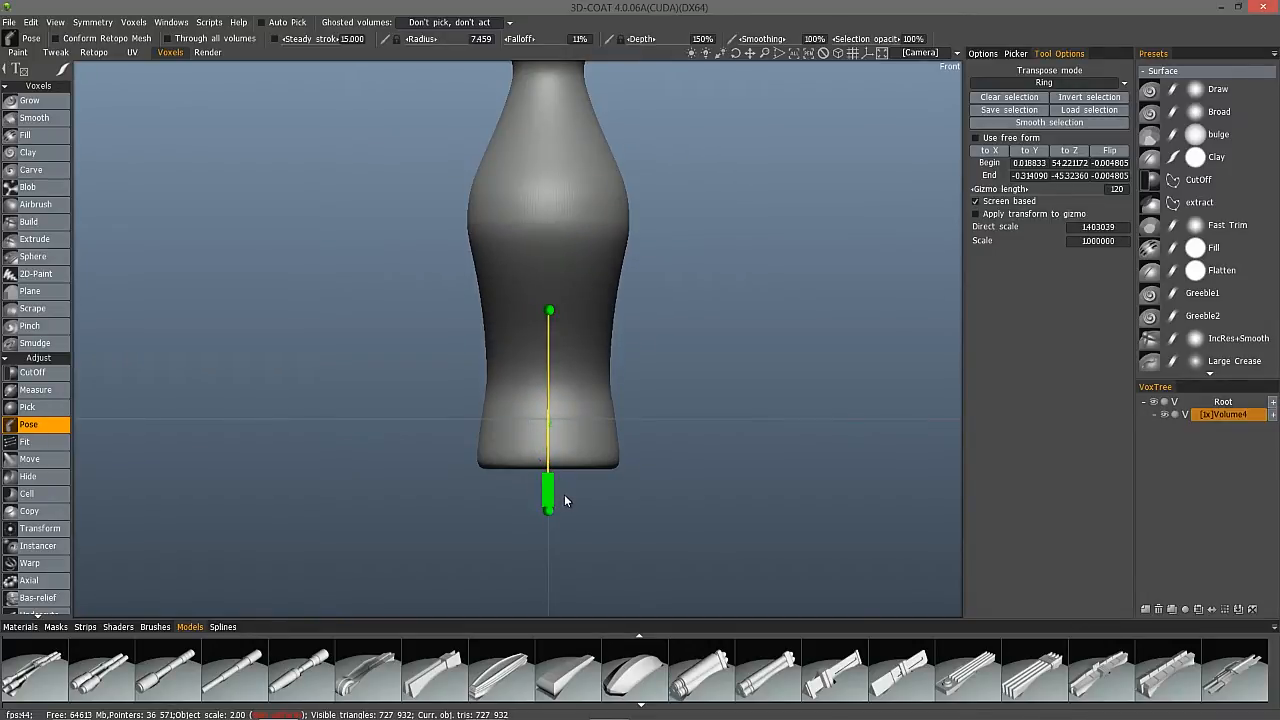
left_click_drag(550, 388, 546, 477)
right_click_drag(396, 218, 422, 244)
middle_click_drag(422, 244, 422, 275)
left_click(30, 101)
right_click_drag(547, 318, 1156, 397, "alt")
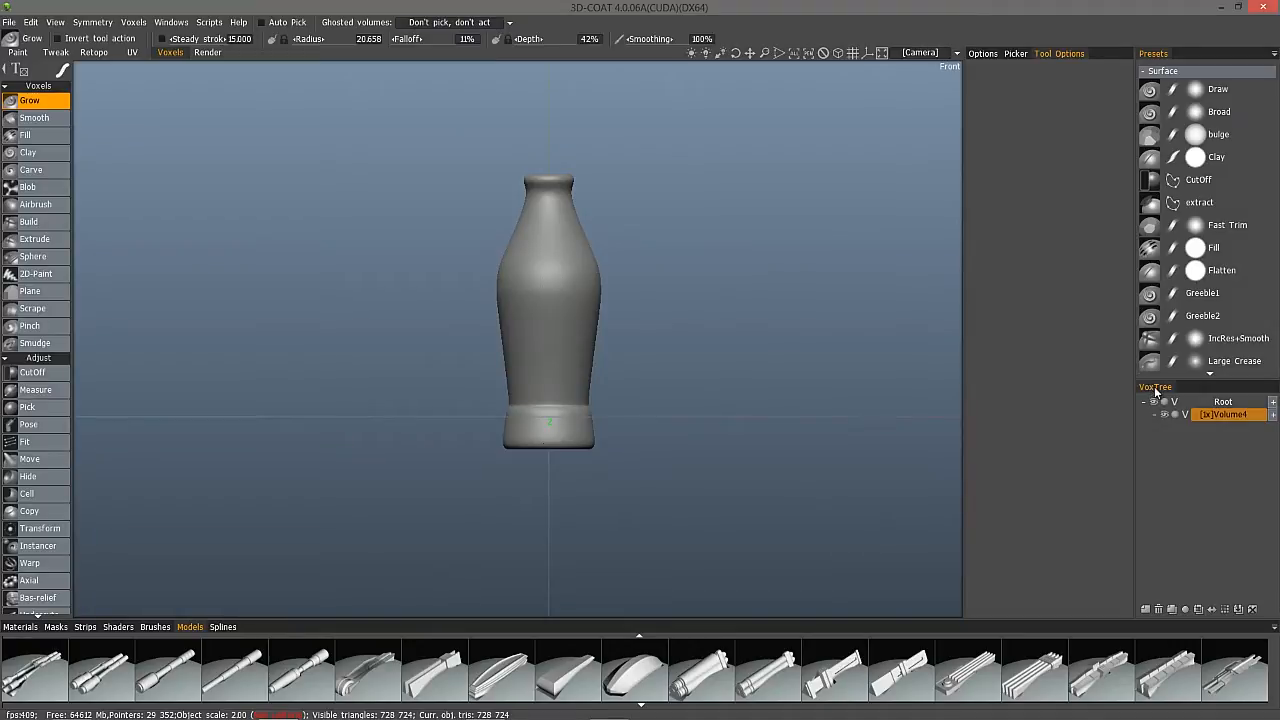
Start the Primitives tool and choose the FreeTube3 surface primitive.
scroll(57, 565, "down", 5)
left_click(48, 579)
middle_click_drag(798, 300, 800, 347, "alt")
right_click_drag(860, 215, 960, 198, "alt")
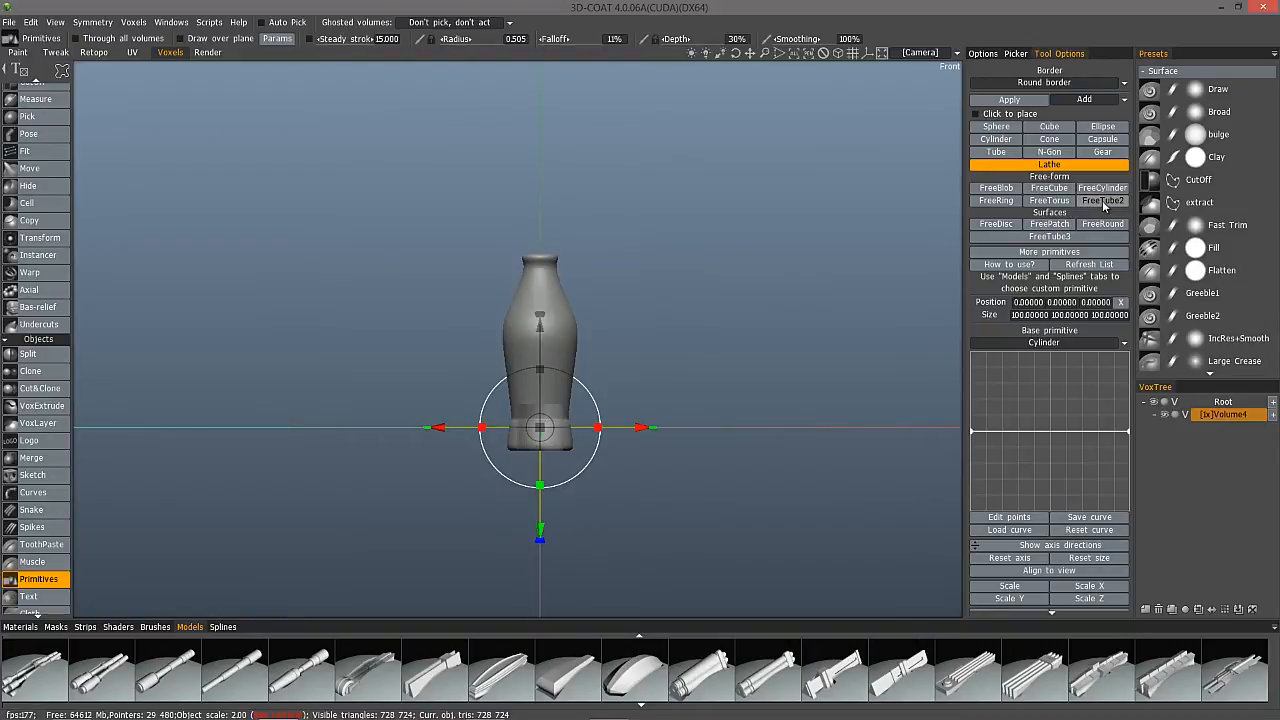
left_click(1049, 236)
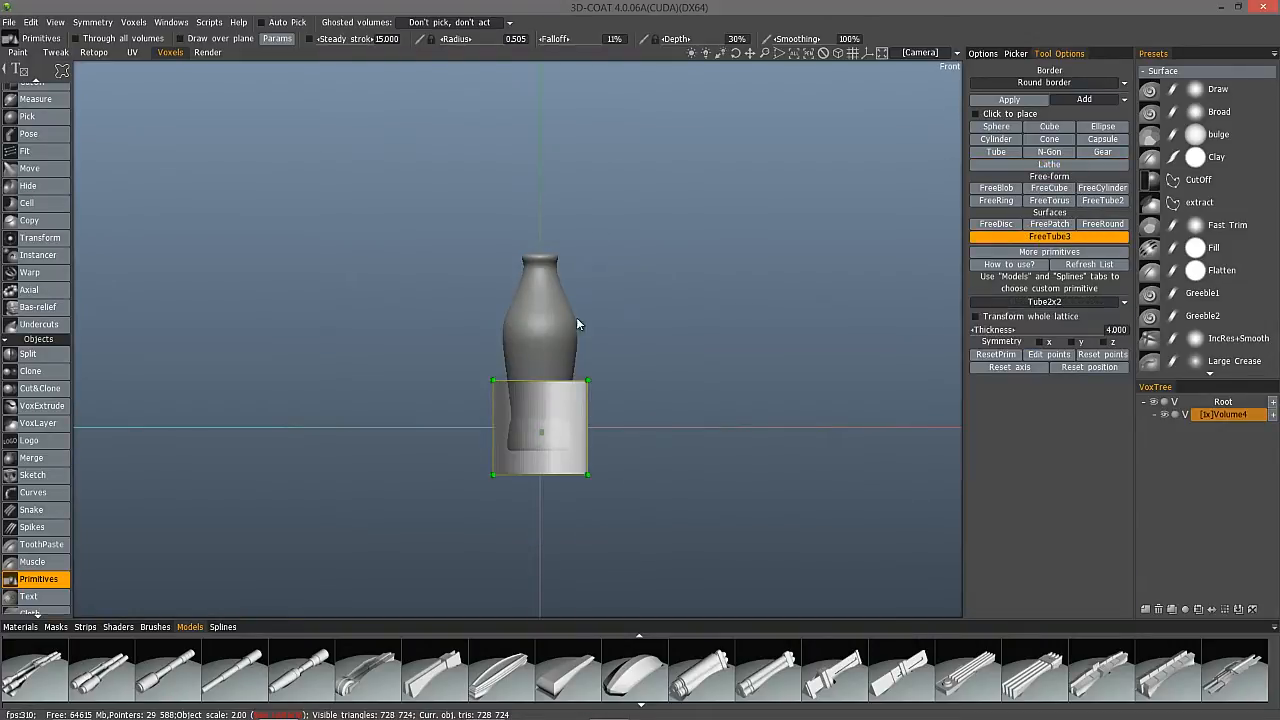
middle_click_drag(576, 317, 577, 378, "alt")
Add a new volume under Root and hide the vase's Volume4, viewing the tube primitive in perspective.
left_click(1273, 401)
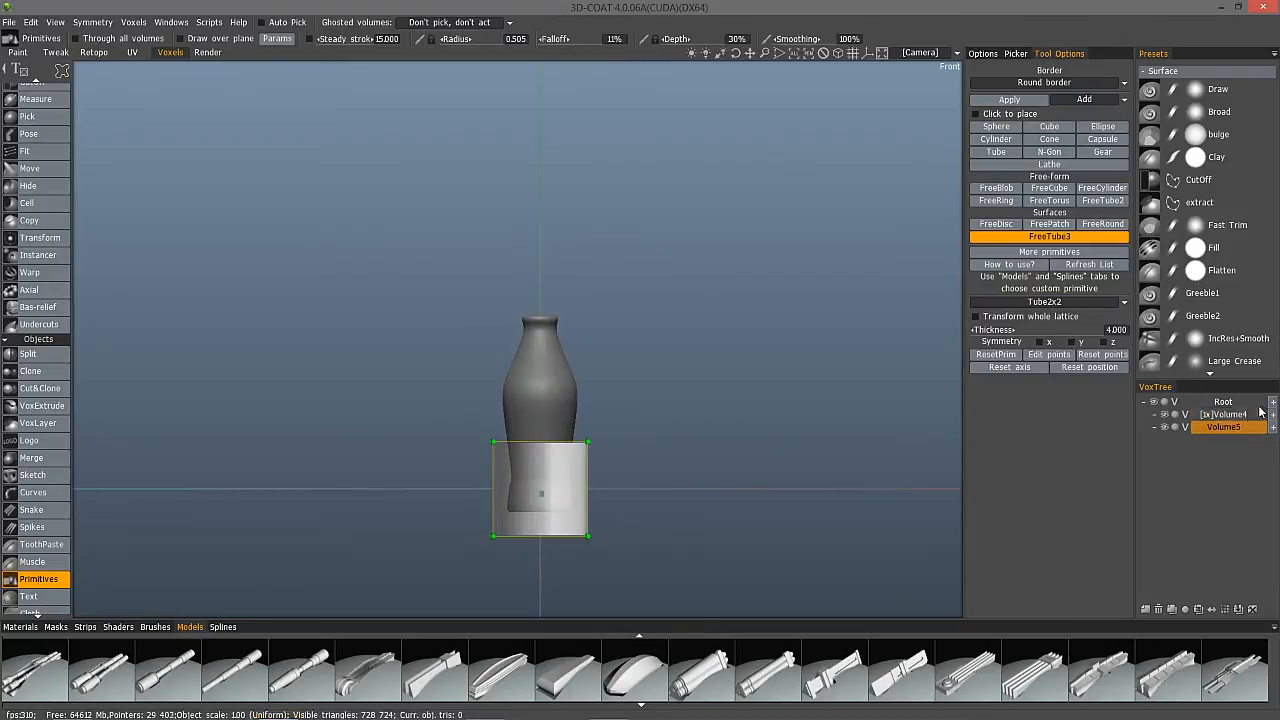
left_click(1165, 414)
left_click(838, 53)
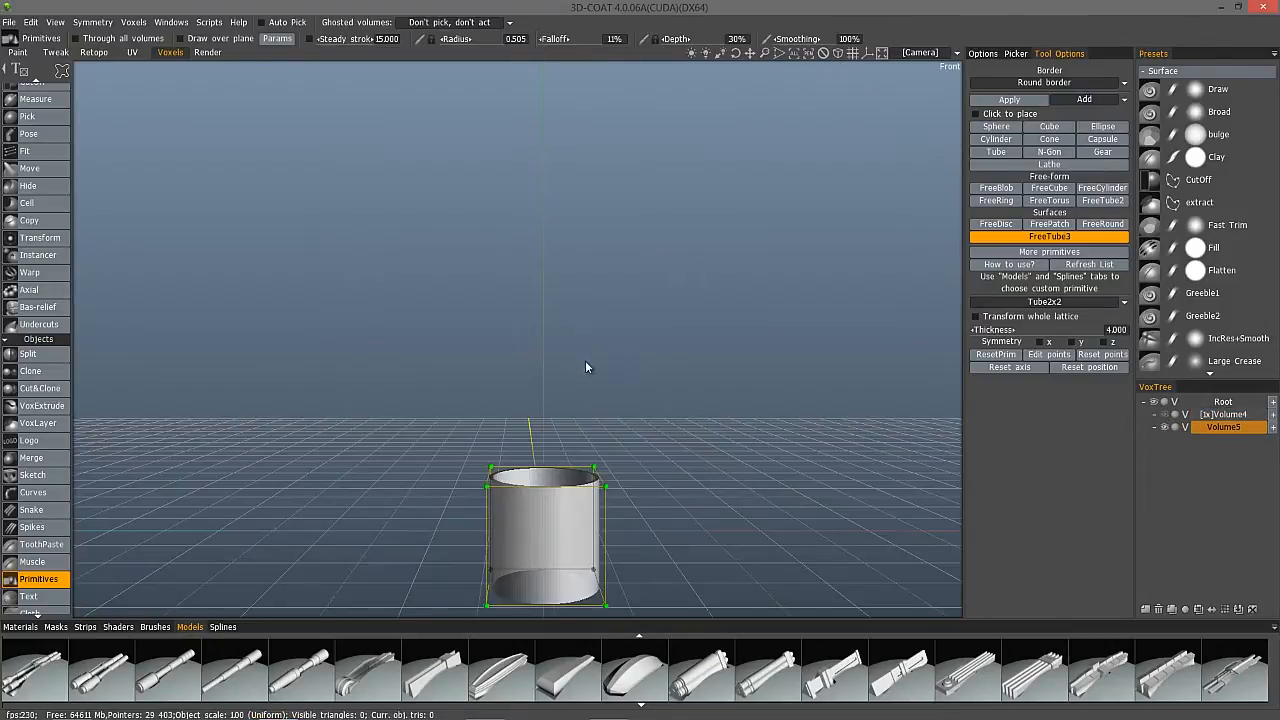
left_click_drag(502, 420, 560, 250)
Set the tube primitive's lattice to Tube2x5 and return to the orthographic front view.
left_click(1045, 302)
left_click(1045, 301)
left_click(1045, 301)
left_click(994, 355)
left_click_drag(471, 391, 840, 54)
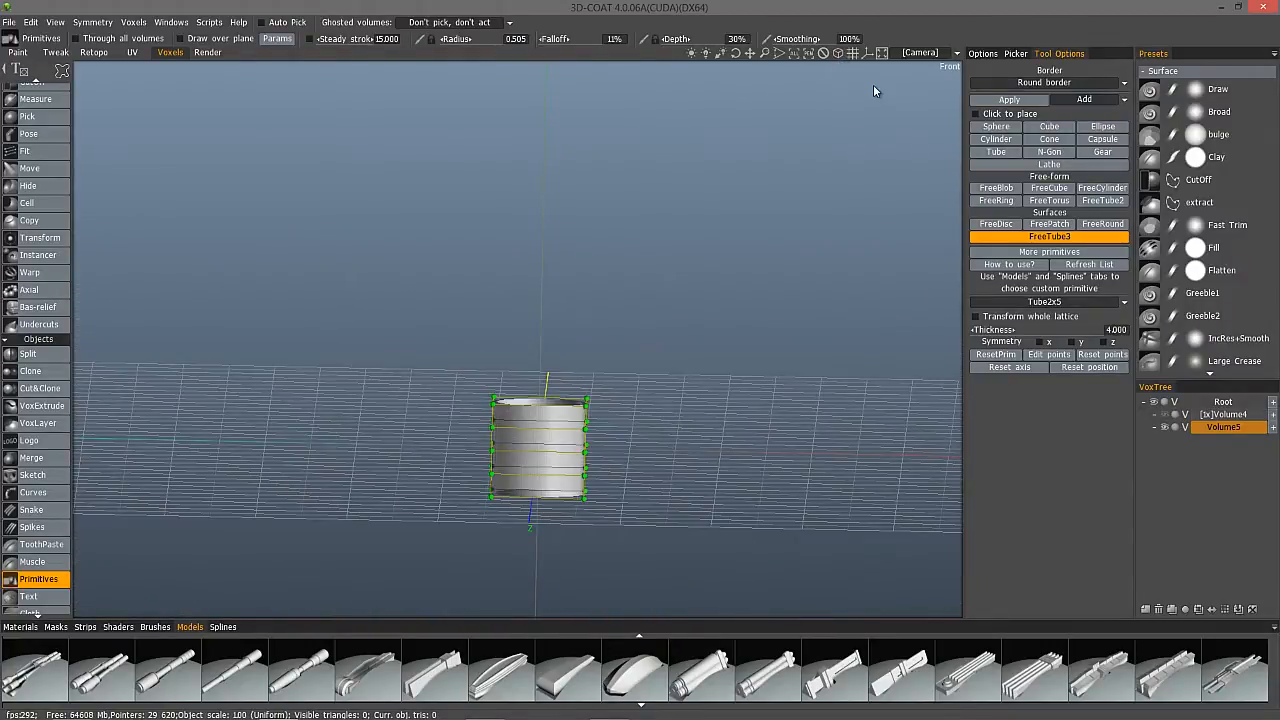
left_click(920, 52)
left_click(862, 108)
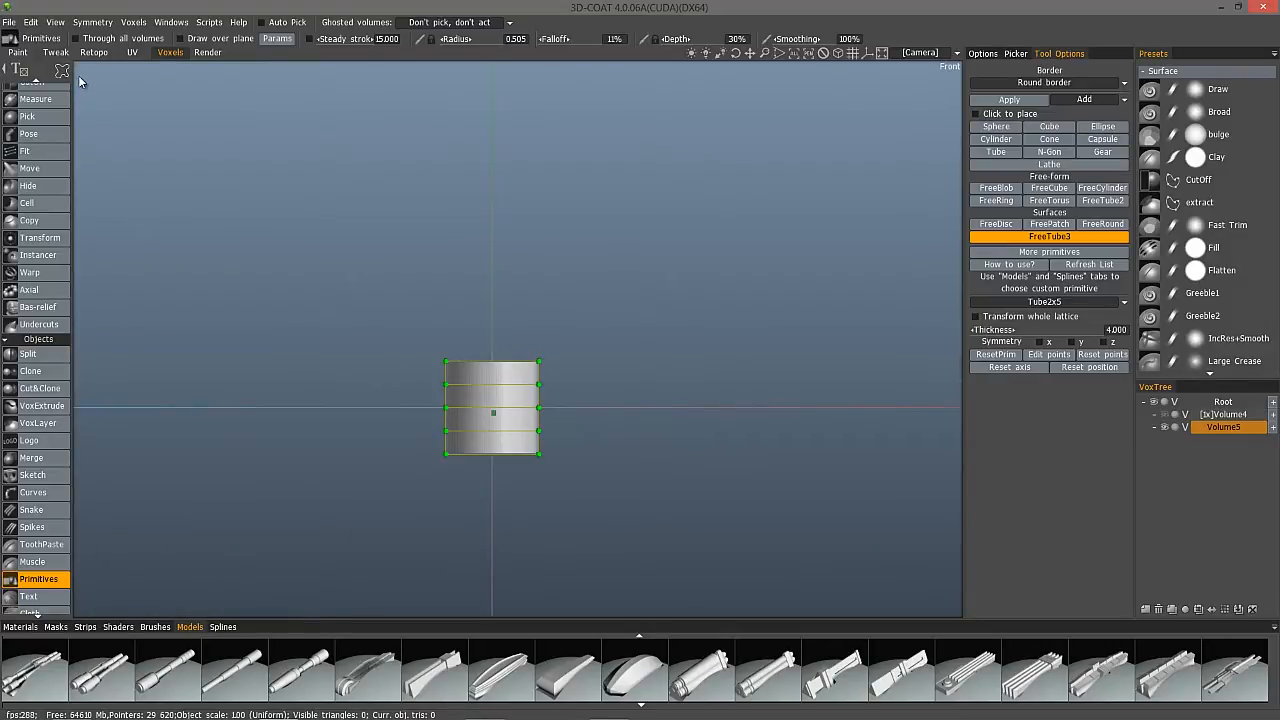
Raise and narrow the tube's top ring of lattice points, and lift the second ring below it.
mouse_move(63, 74)
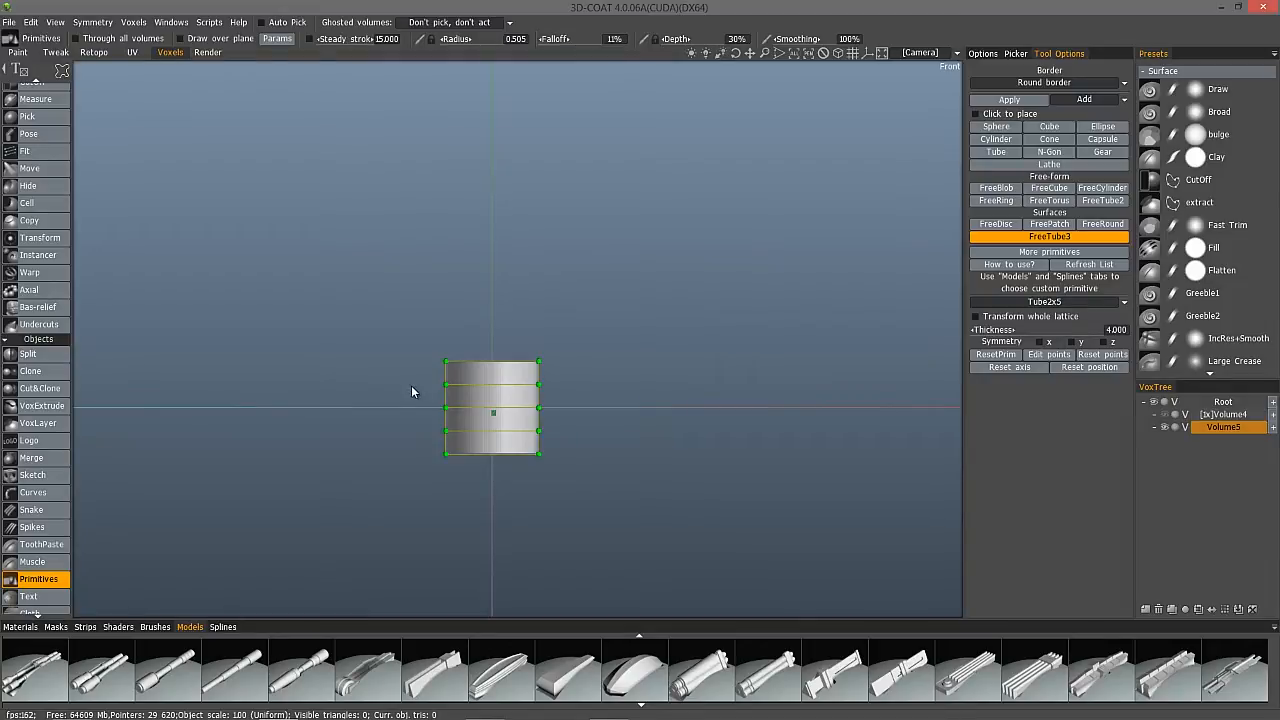
left_click_drag(405, 344, 565, 342)
mouse_move(445, 376)
left_mouse_down()
mouse_move(452, 345)
mouse_move(497, 352)
mouse_move(502, 311)
left_mouse_up()
left_click_drag(492, 264, 505, 150)
left_click_drag(417, 386, 556, 372)
left_click_drag(400, 365, 412, 376)
left_click_drag(492, 272, 503, 196)
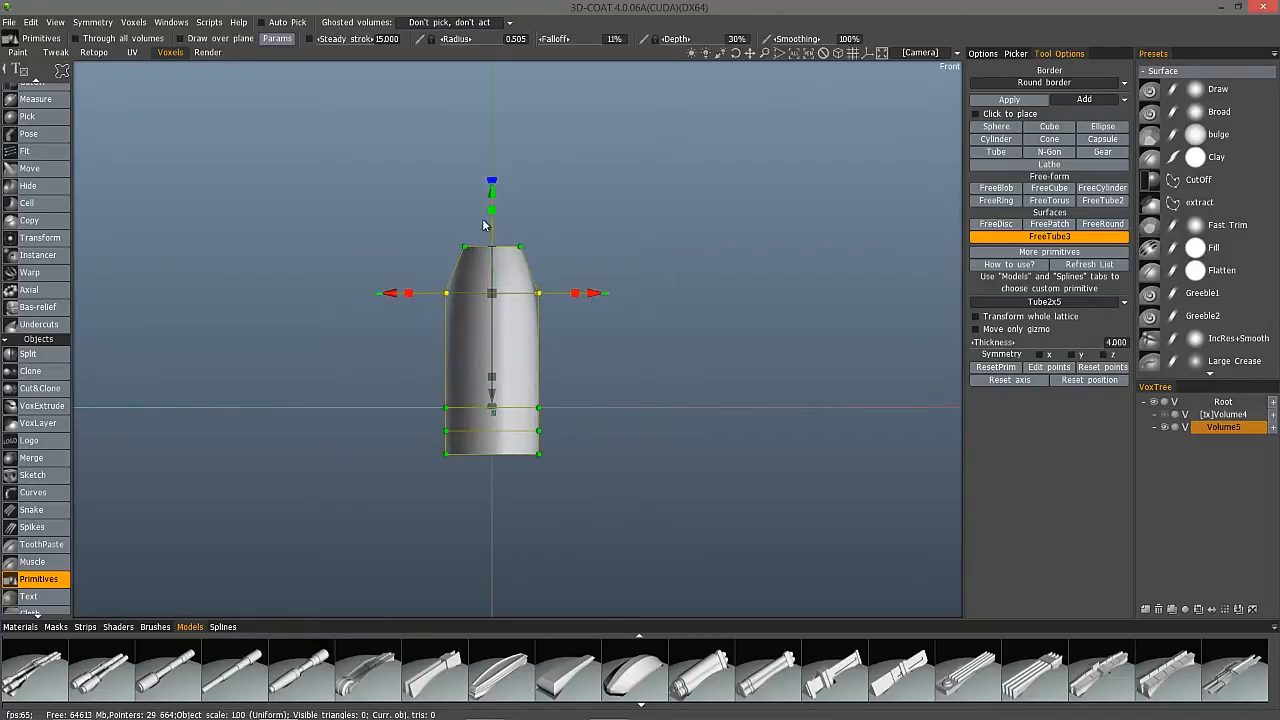
Select the tube's middle ring of lattice points, narrow it into a waist, and position it just above the base.
left_click(436, 400)
left_click(470, 420)
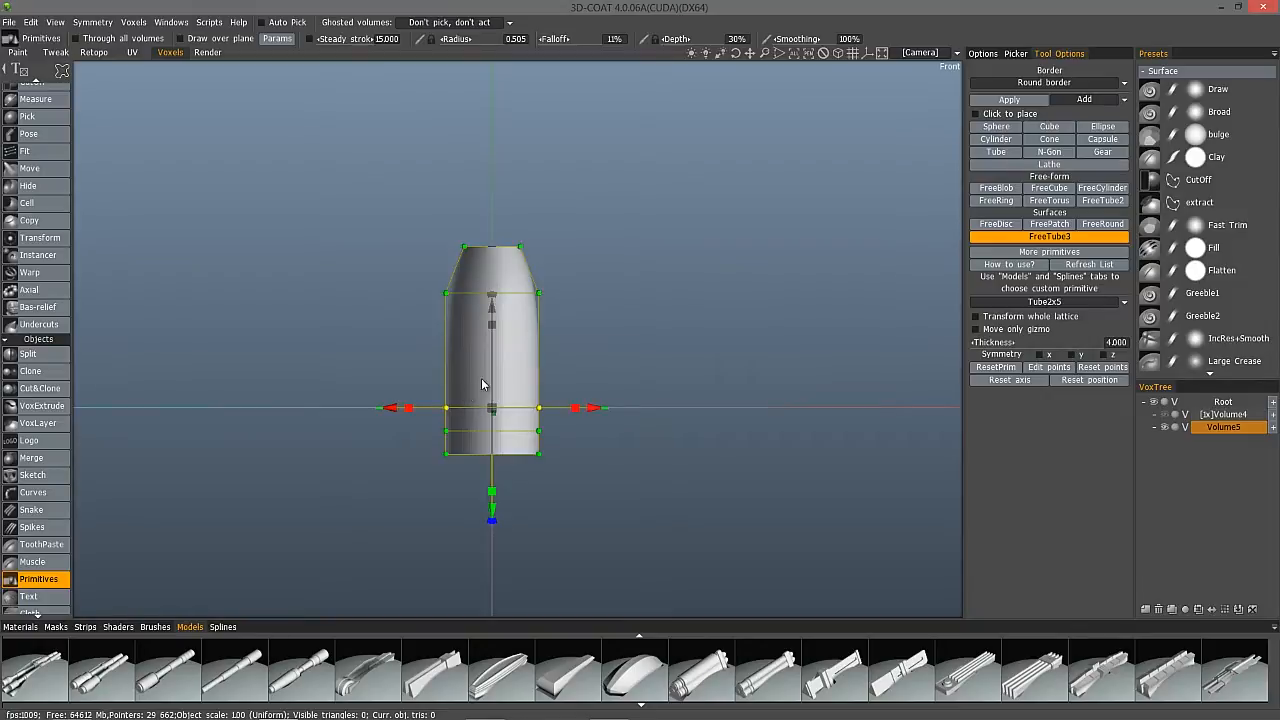
left_click_drag(492, 310, 488, 262)
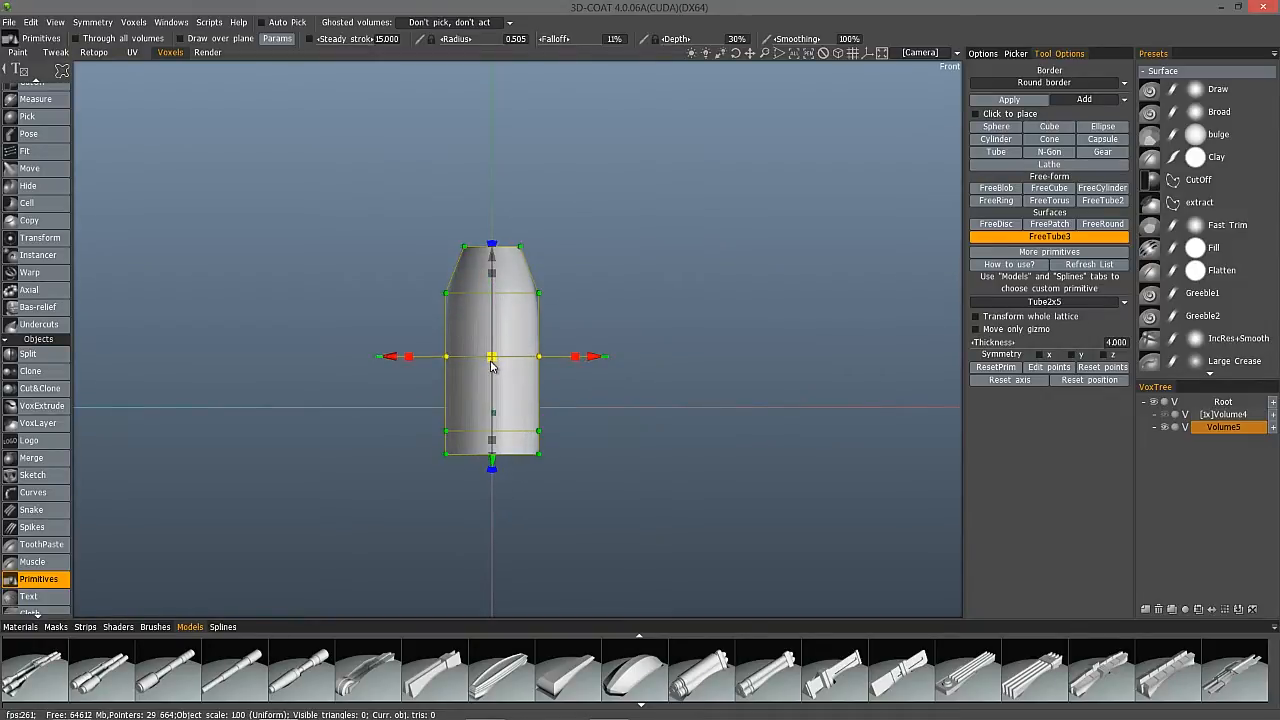
left_click_drag(484, 366, 457, 363)
left_click_drag(493, 265, 492, 316)
Narrow the two lowest rings of lattice points to slim the tube's base.
left_click(412, 426)
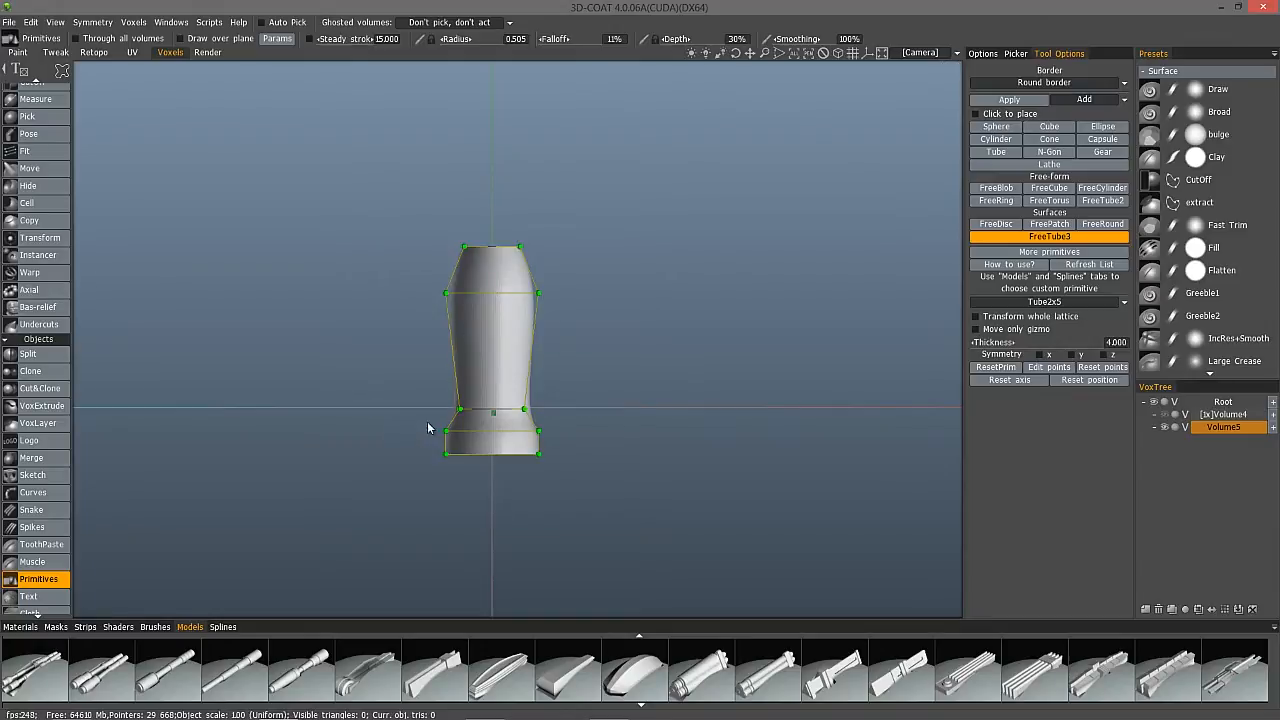
left_click(491, 446)
left_click_drag(493, 447, 473, 393)
Raise and narrow the tube's top ring further into a neck, and reset the primitive to its original tube shape.
left_click(466, 226)
left_click(451, 231)
left_click_drag(492, 146, 490, 115)
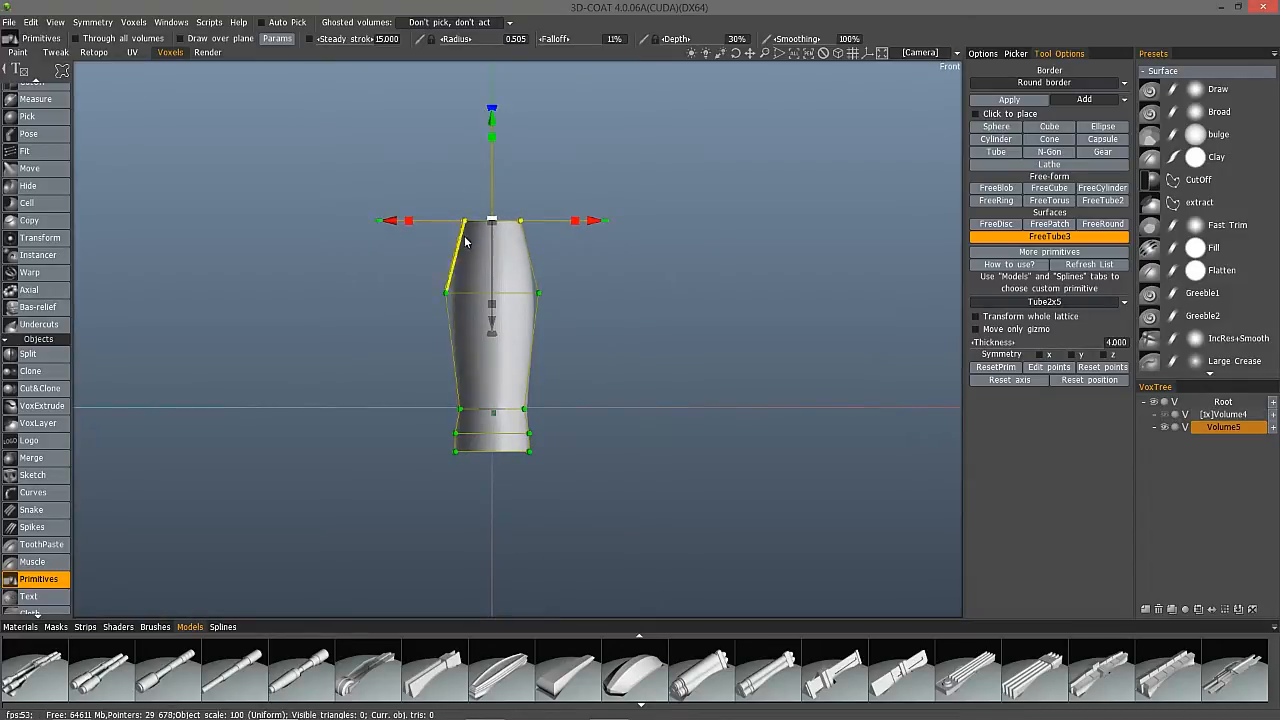
left_click_drag(491, 220, 476, 222)
middle_click_drag(529, 376, 559, 393)
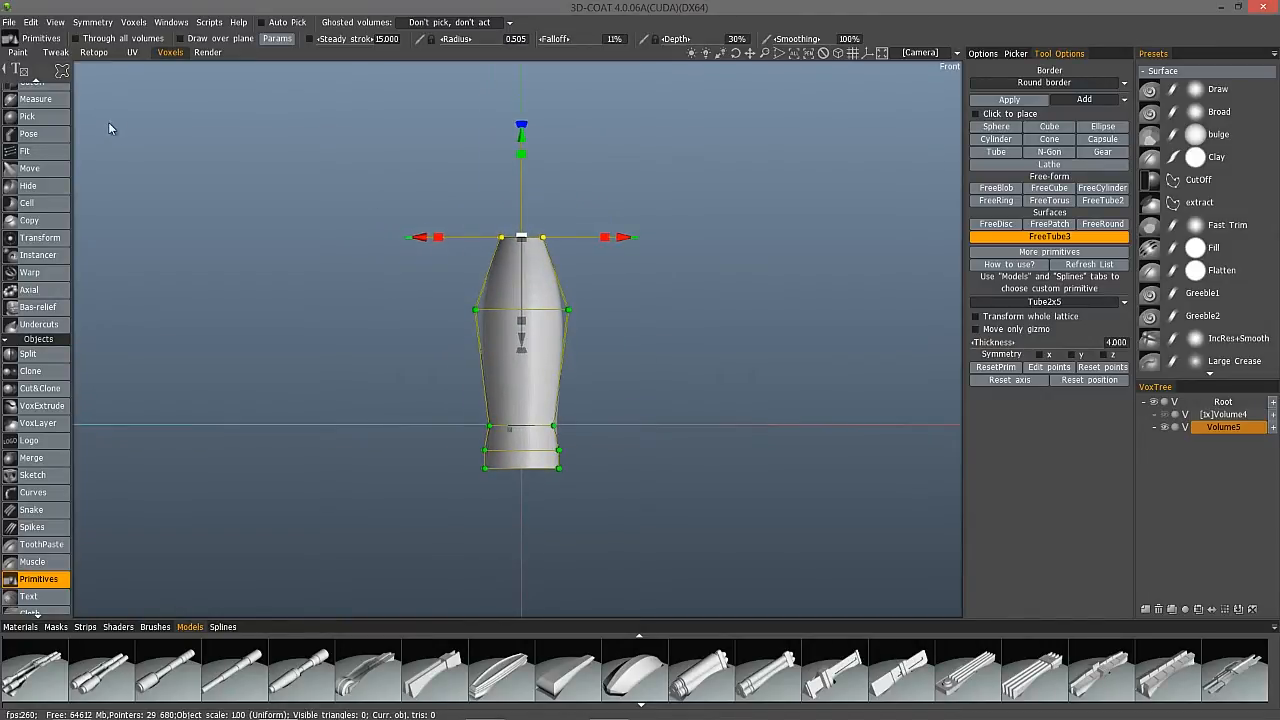
left_click(1063, 266)
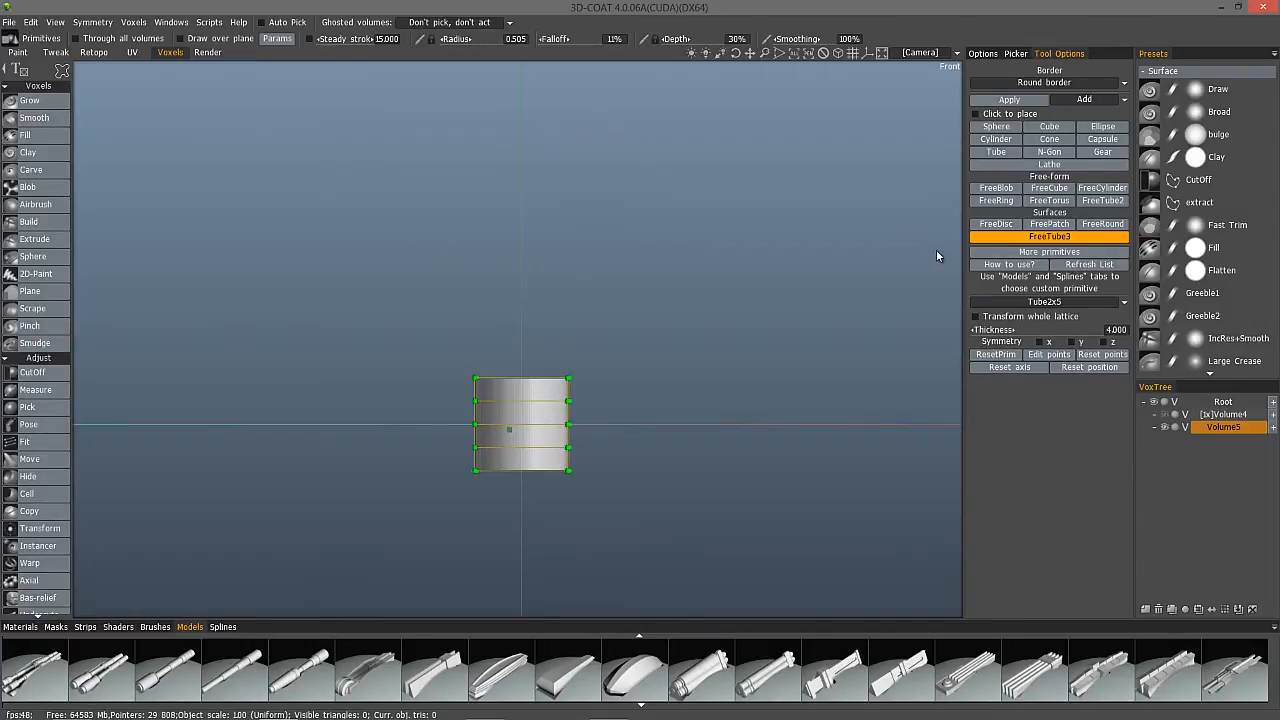
Switch to the Lathe primitive and pull a point on its profile curve outward to bulge the cylinder near the rim.
left_click(1048, 165)
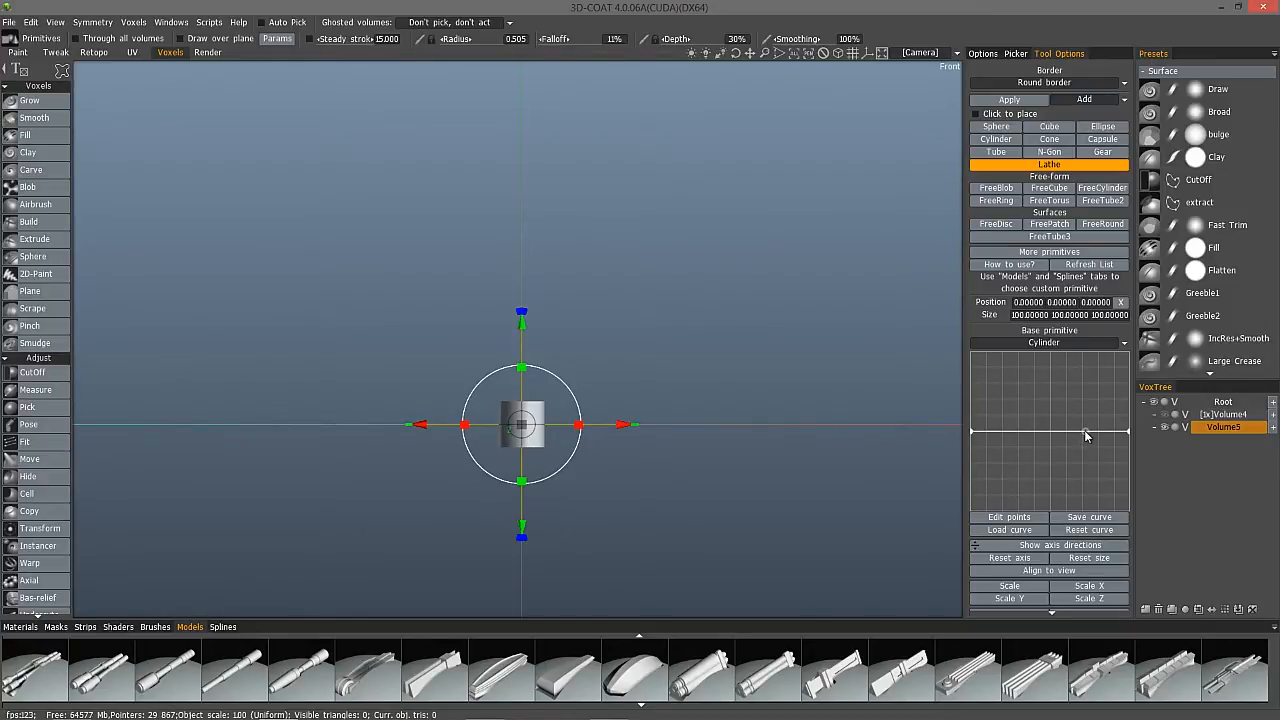
left_click_drag(1084, 431, 1084, 400)
key("KP_5")
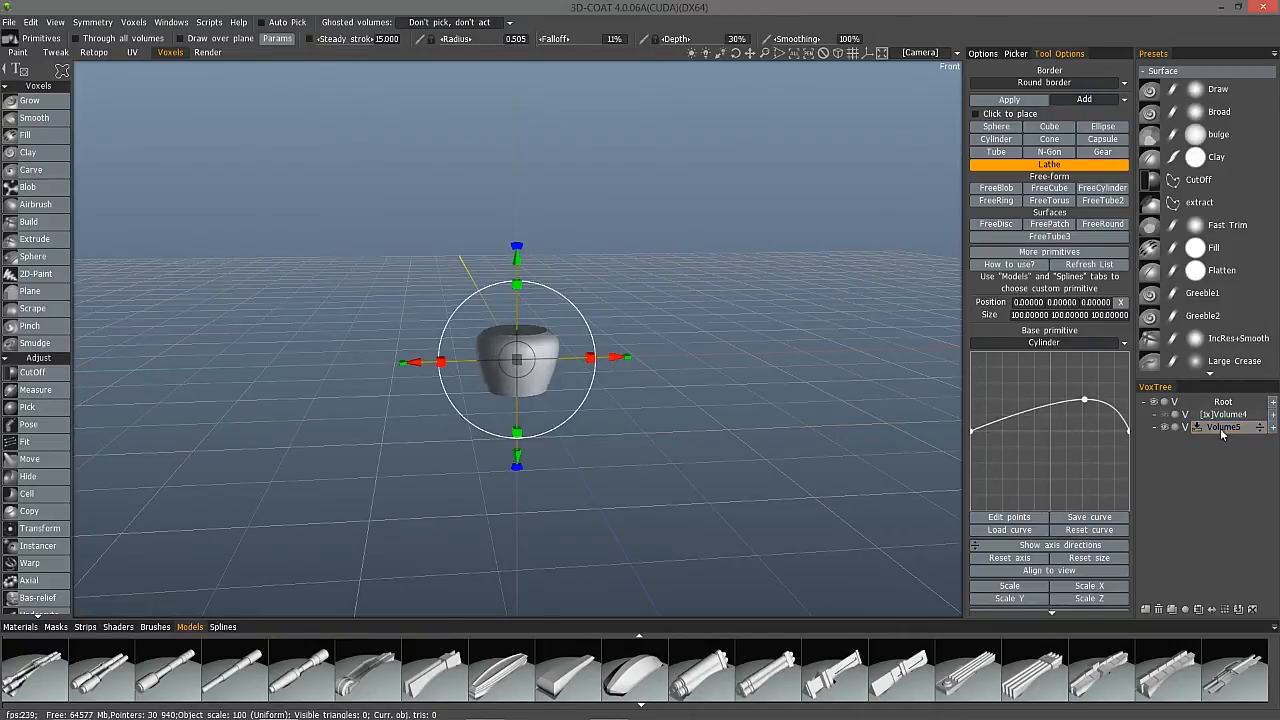
right_click_drag(835, 375, 880, 395)
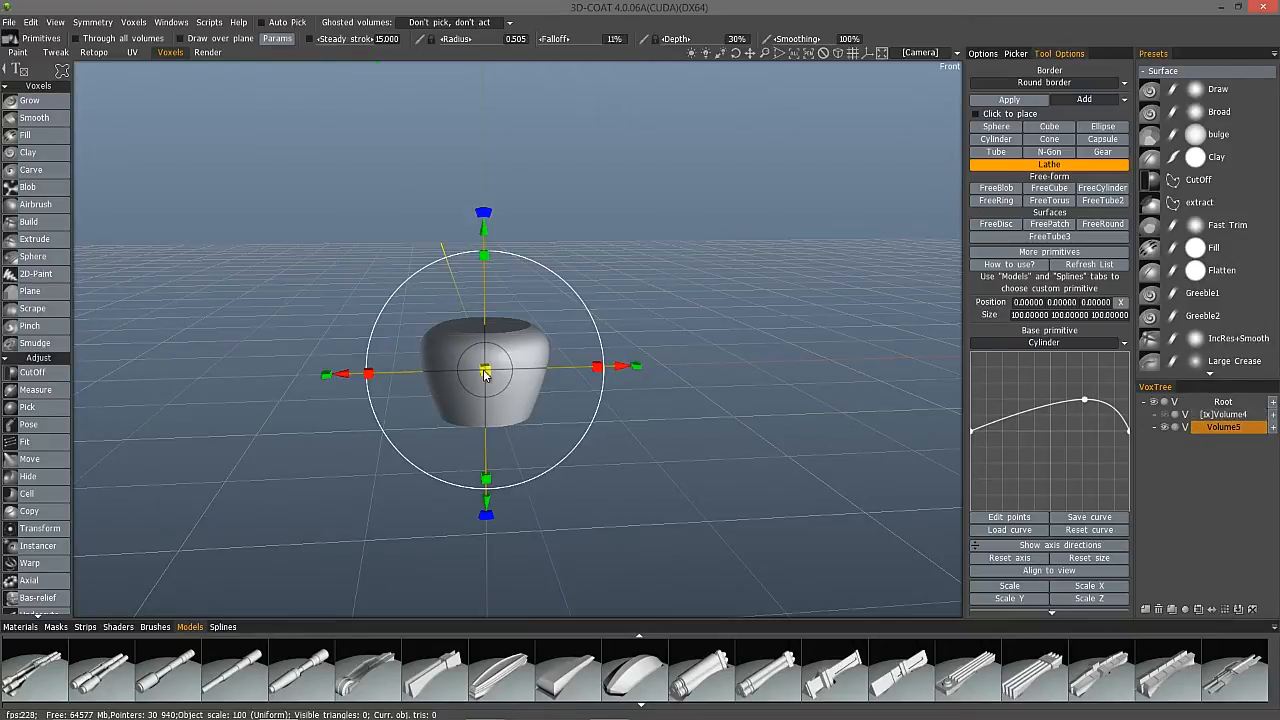
left_click_drag(1086, 403, 1091, 411)
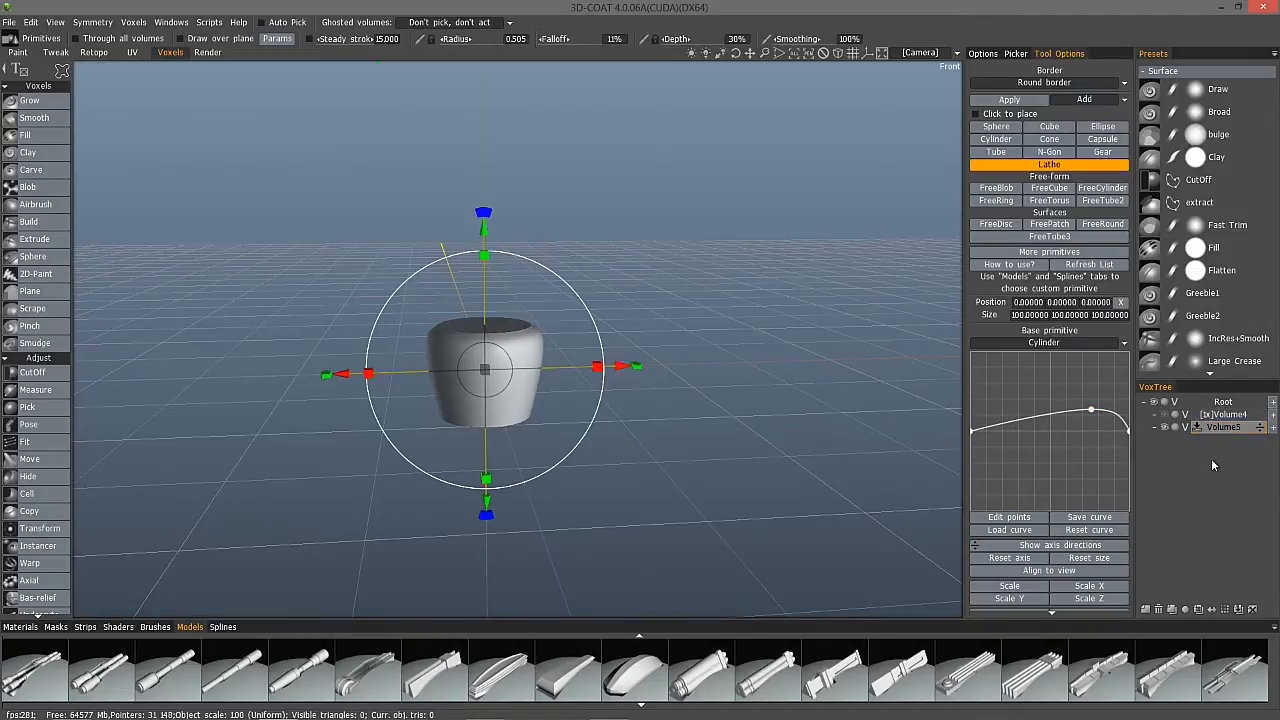
Increase Volume5's resolution in repeated doublings to 8x, accepting each irreversible operation.
left_click(1225, 608)
left_click(424, 359)
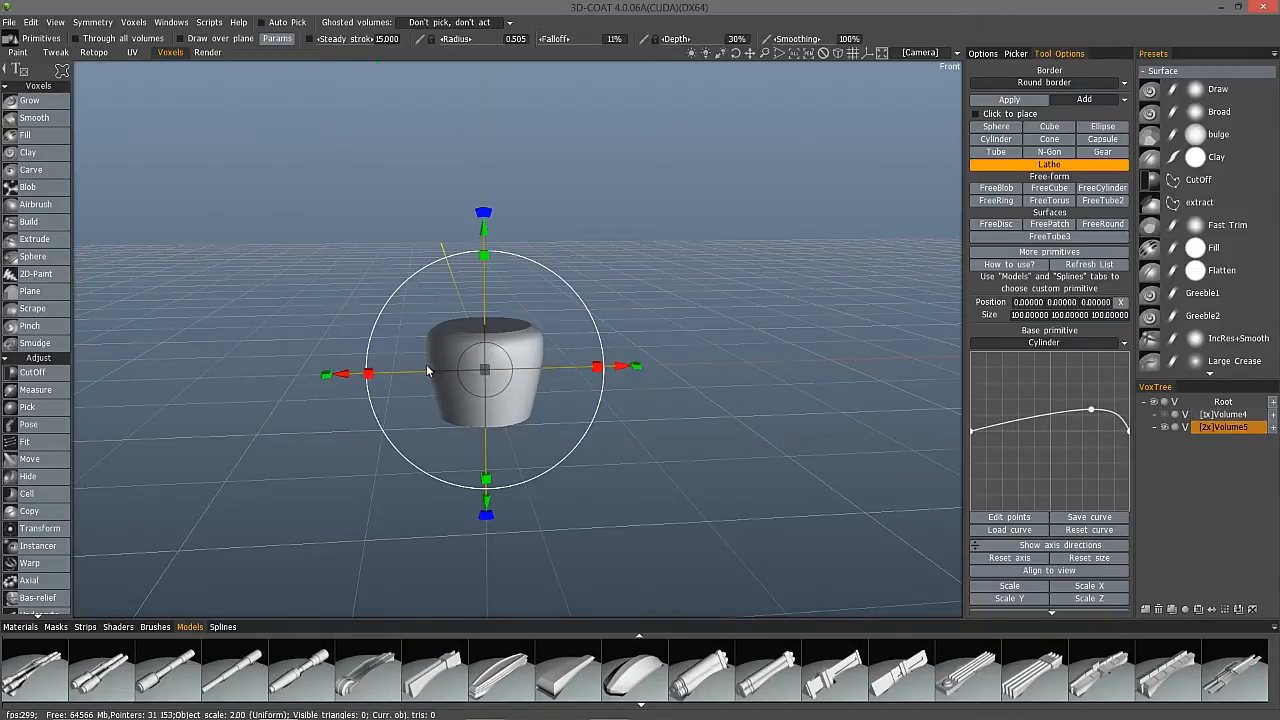
left_click(1224, 609)
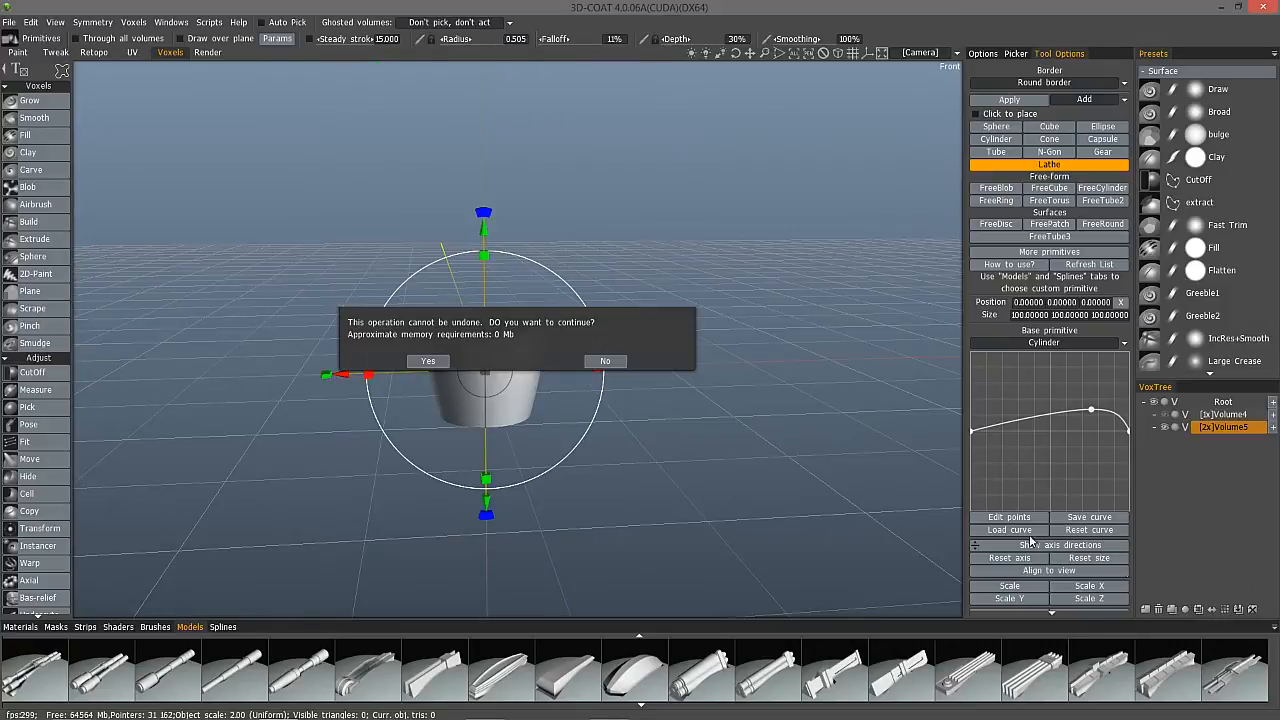
left_click(424, 361)
left_click(1225, 608)
left_click(425, 360)
Try different point positions on the Lathe profile curve, and reset the curve to a straight line.
mouse_move(1090, 410)
left_mouse_down()
mouse_move(1053, 436)
mouse_move(1057, 406)
mouse_move(1080, 400)
left_mouse_up()
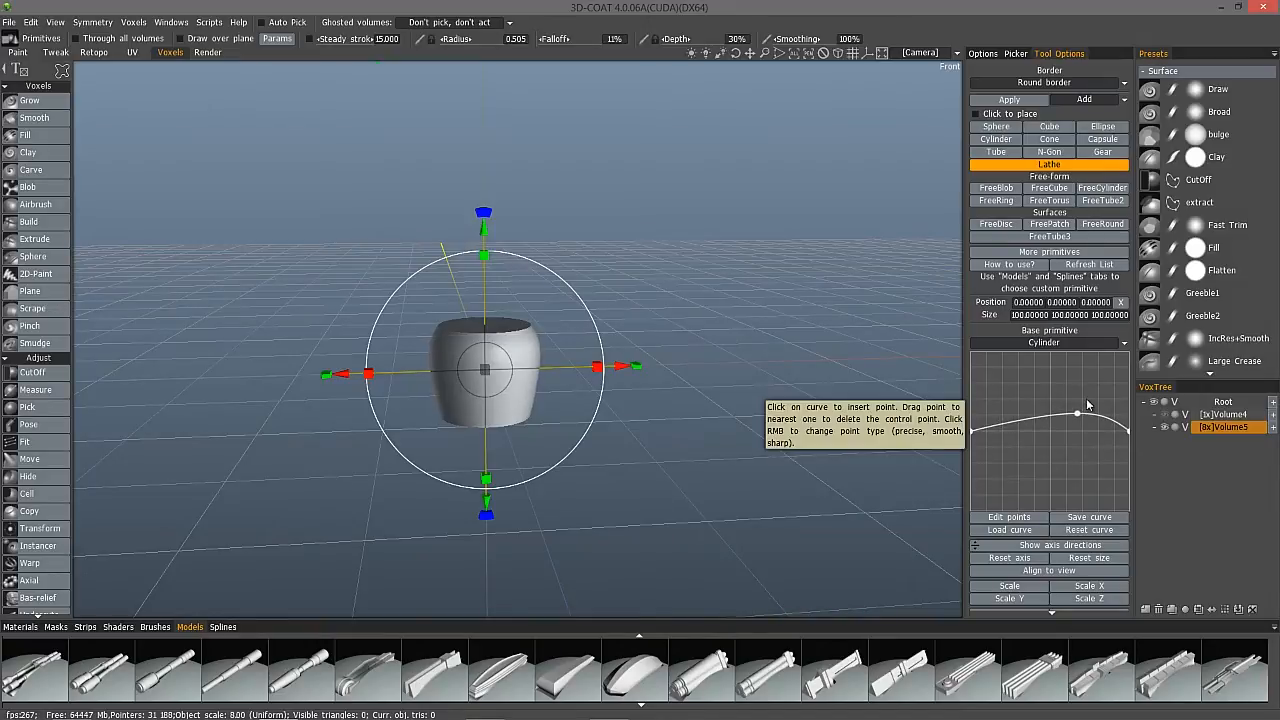
key("ctrl+z")
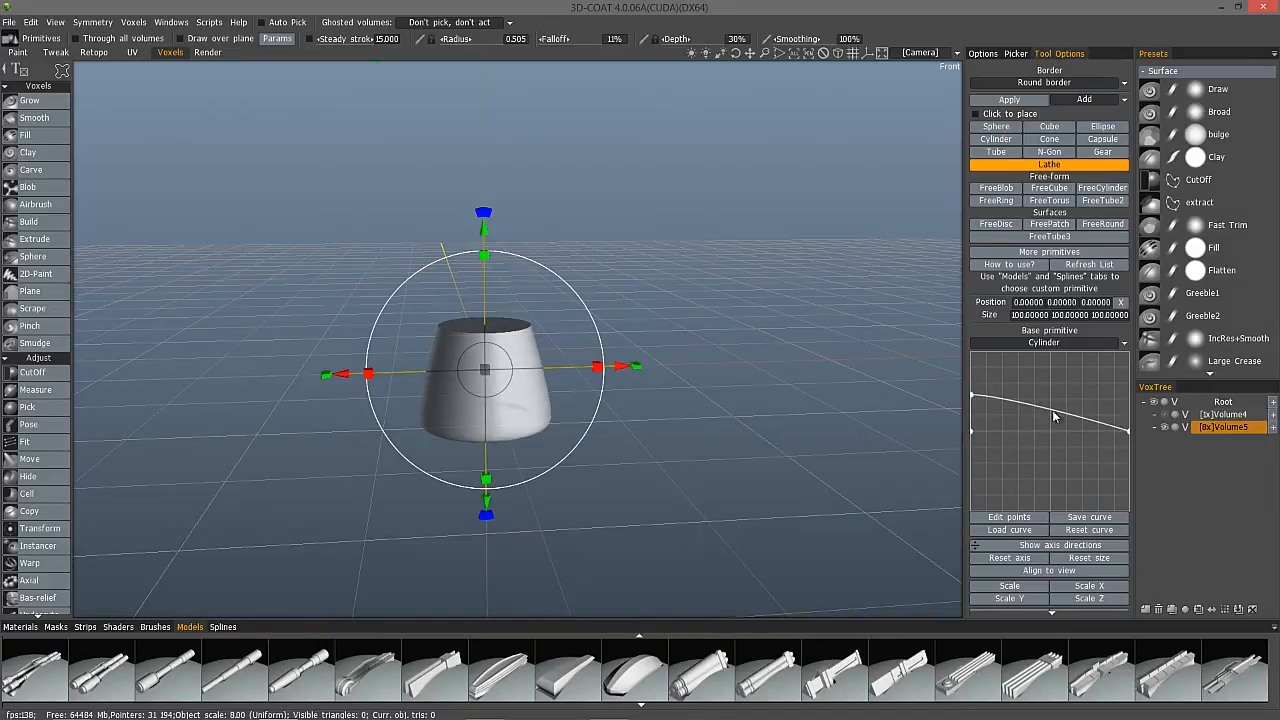
left_click_drag(1082, 417, 1080, 418)
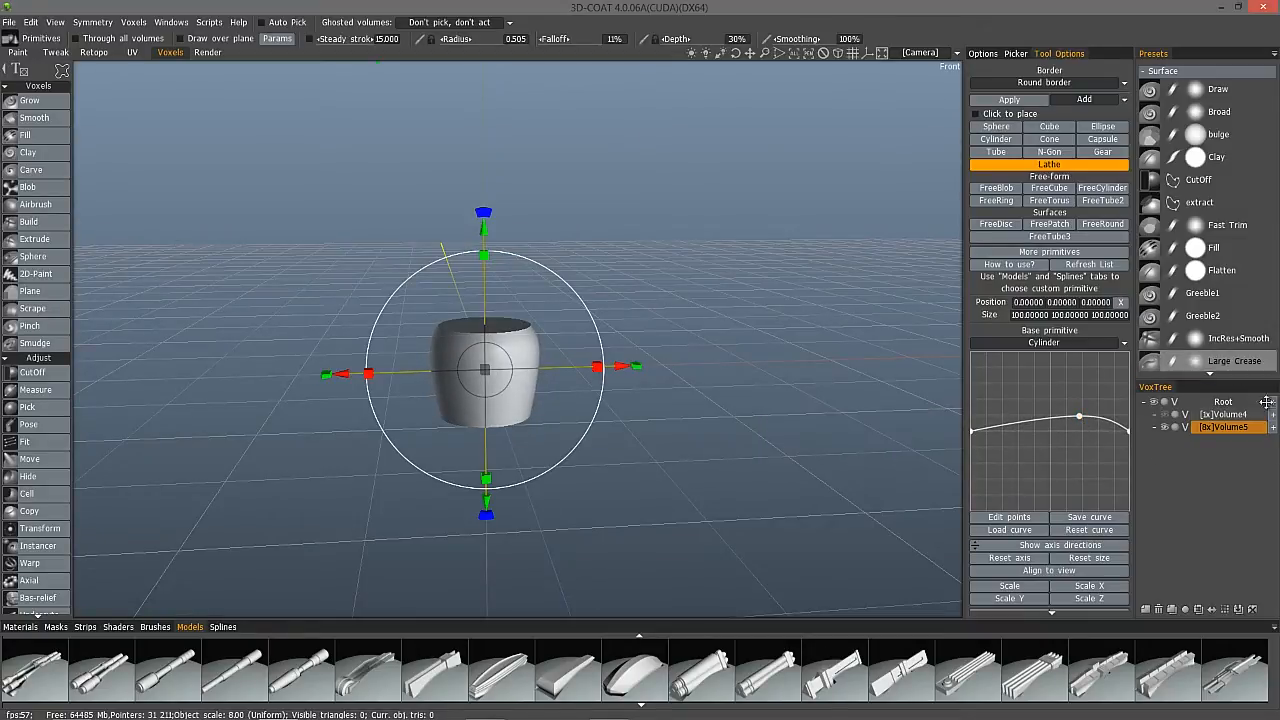
left_click(1088, 530)
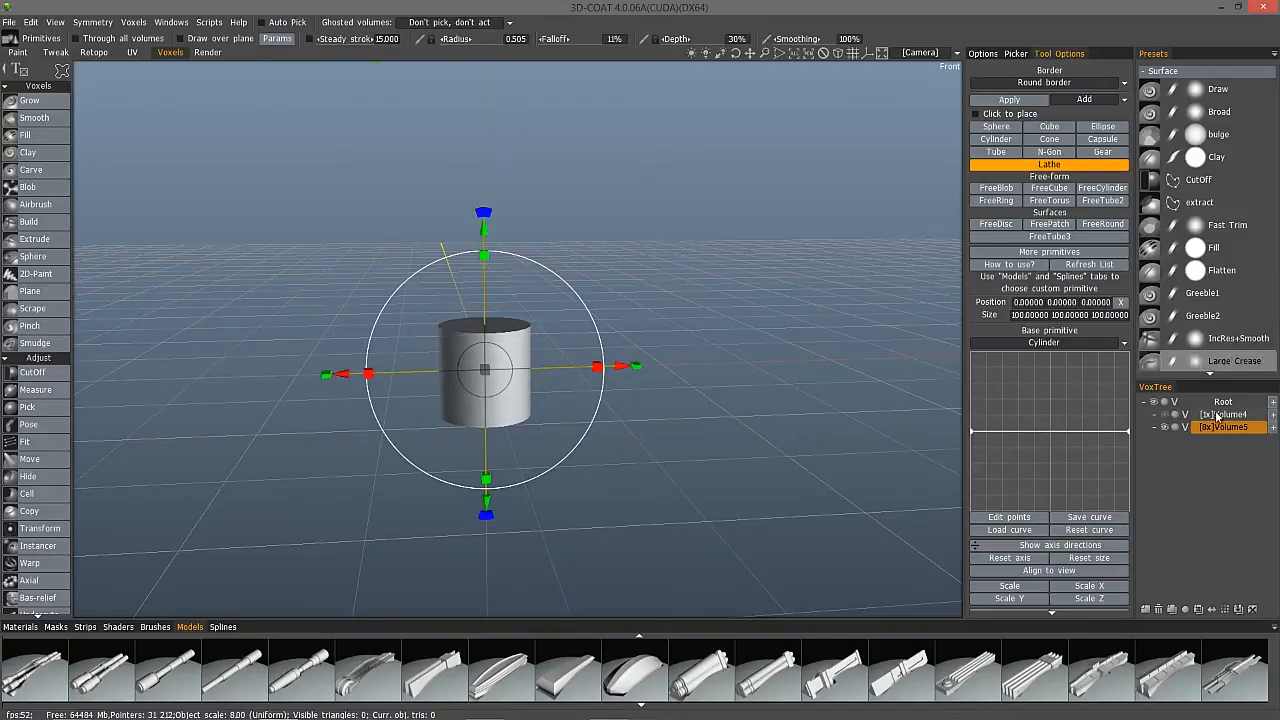
Delete the 8x Volume5 and add a new empty volume under Root.
left_click(1158, 609)
left_click(1272, 404)
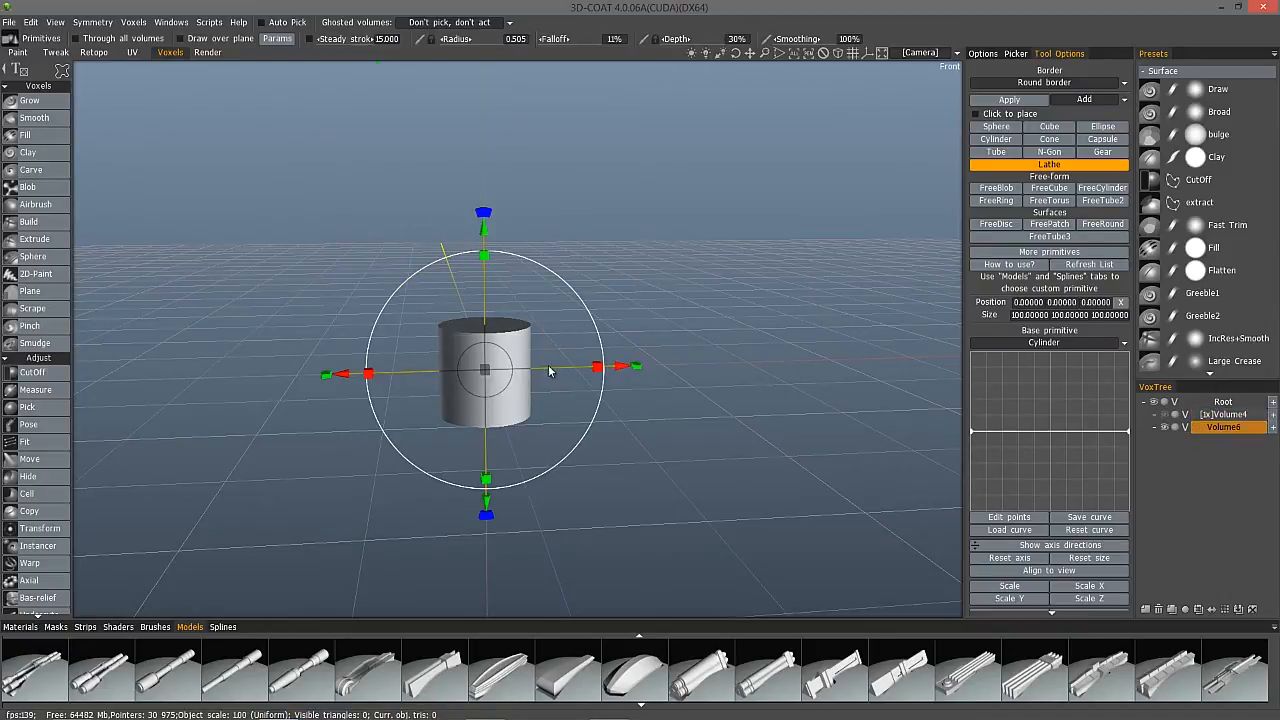
Pull a point on the Lathe profile curve outward to bulge the cylinder near the rim, and enlarge the curve editor.
mouse_move(1084, 431)
left_mouse_down()
mouse_move(1085, 388)
mouse_move(1104, 414)
mouse_move(1069, 390)
mouse_move(1078, 416)
left_mouse_up()
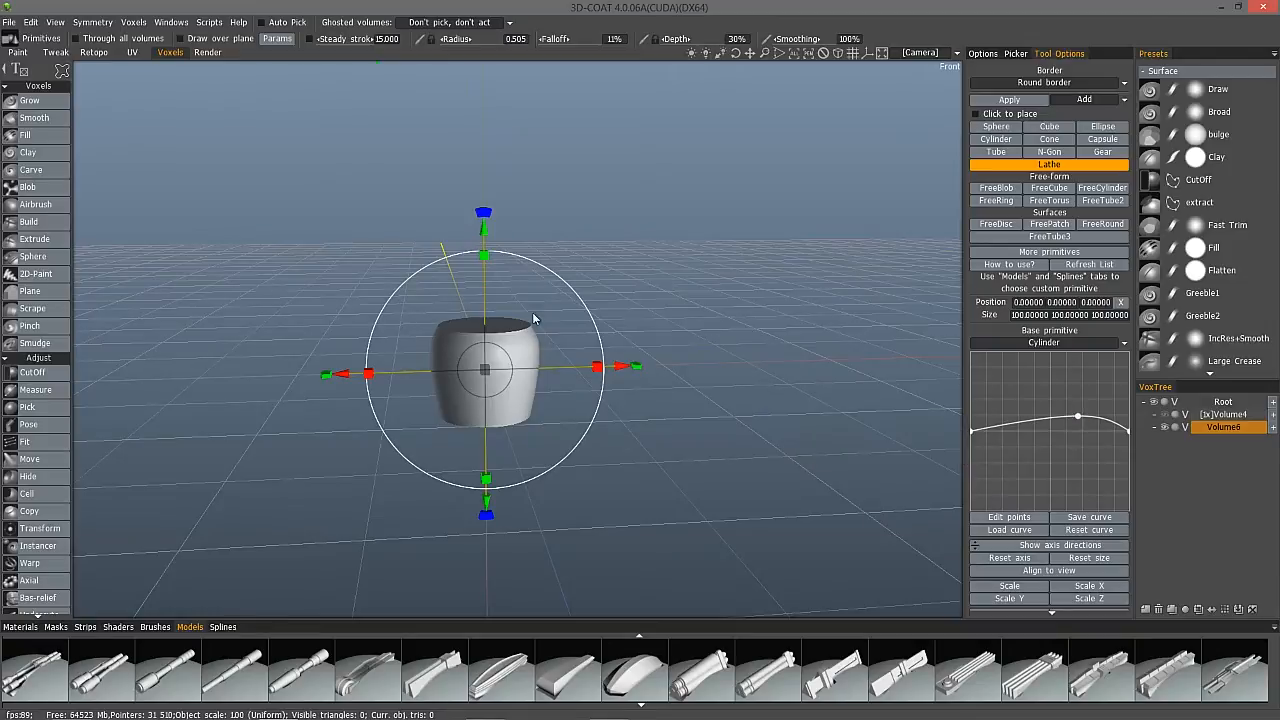
middle_click_drag(597, 172, 567, 106)
right_click_drag(656, 258, 696, 280)
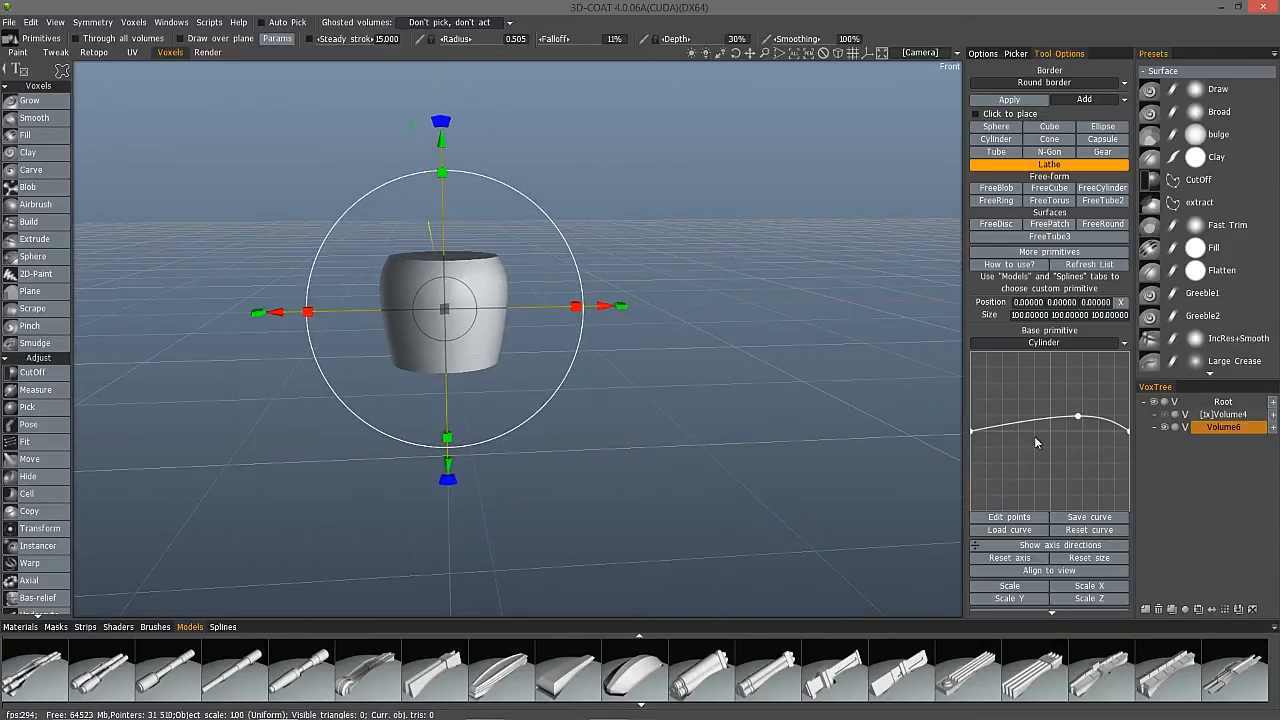
middle_click_drag(951, 324, 921, 281)
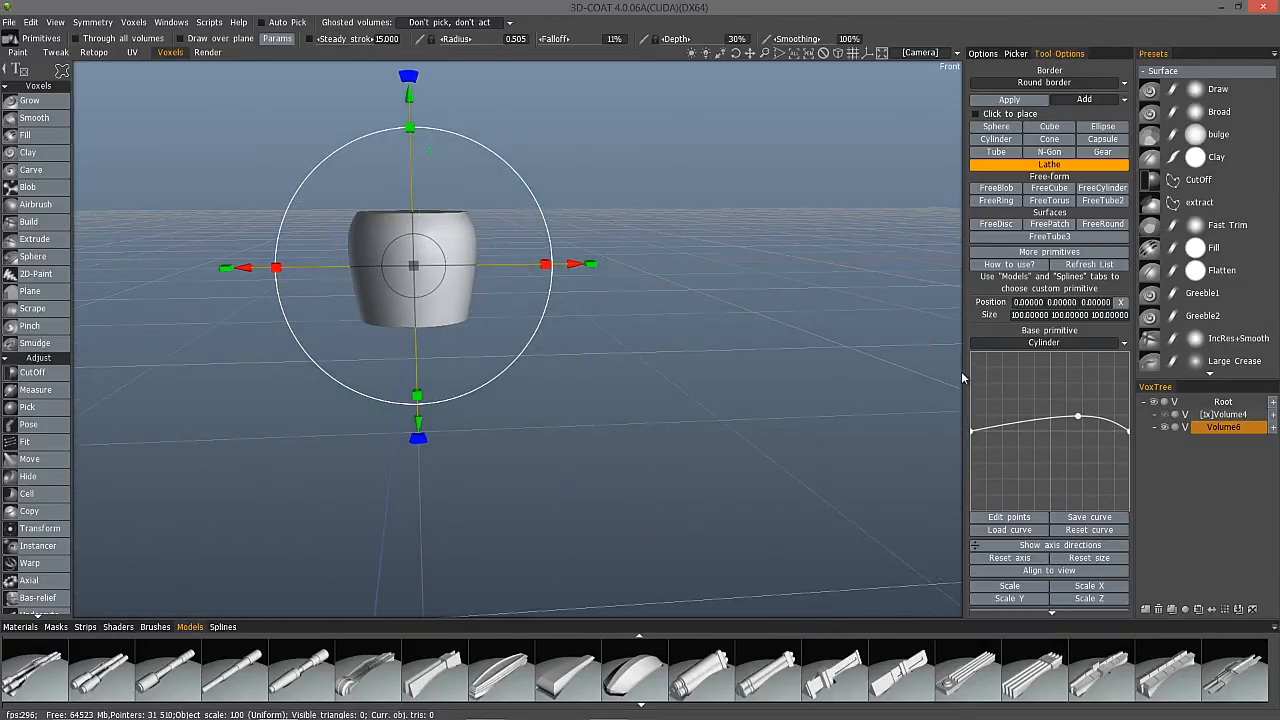
left_click_drag(963, 373, 622, 373)
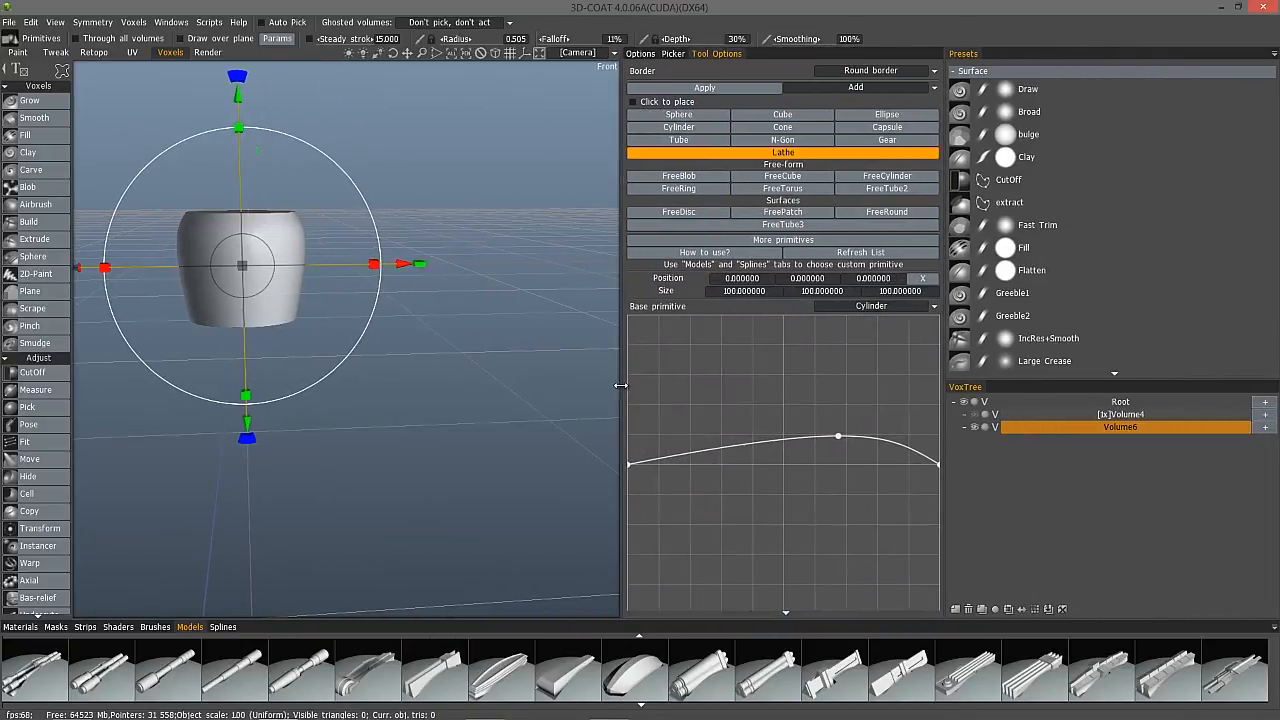
left_click_drag(942, 427, 1114, 410)
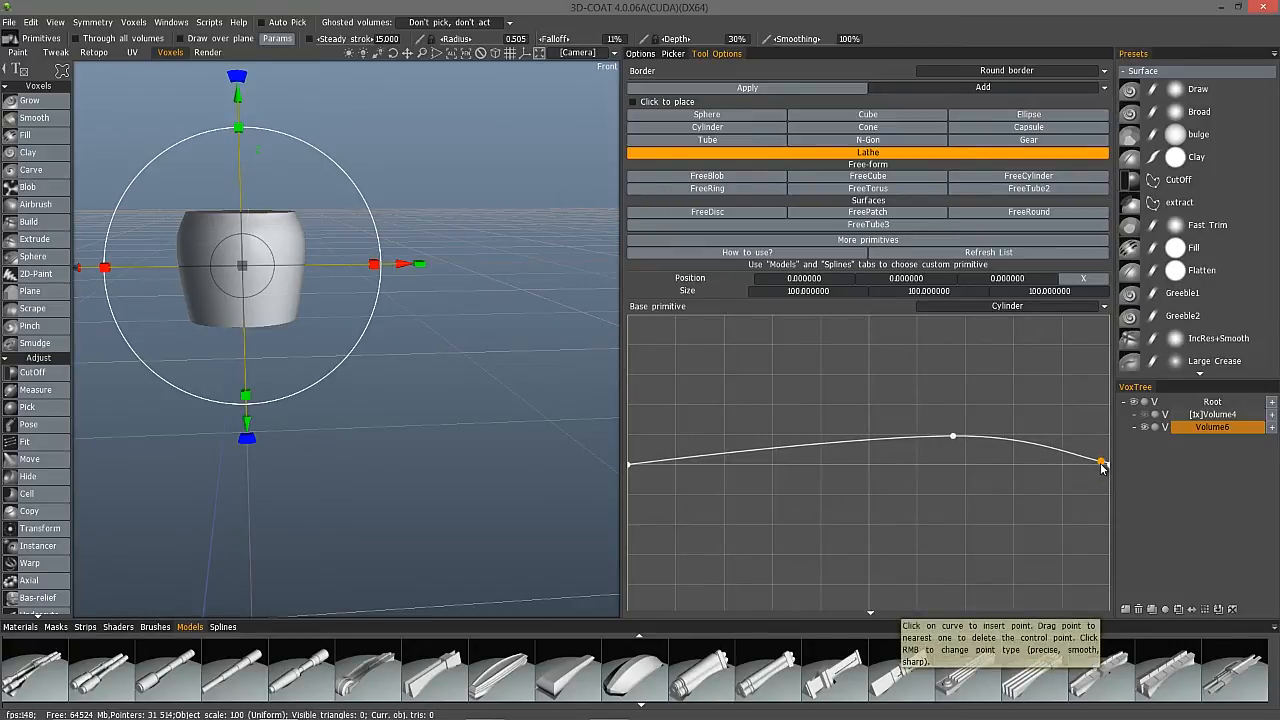
Fold the profile curve back at the rim and add an inner line running to the base, forming a hollow wall with a rounded lip.
left_click_drag(1102, 464, 1107, 459)
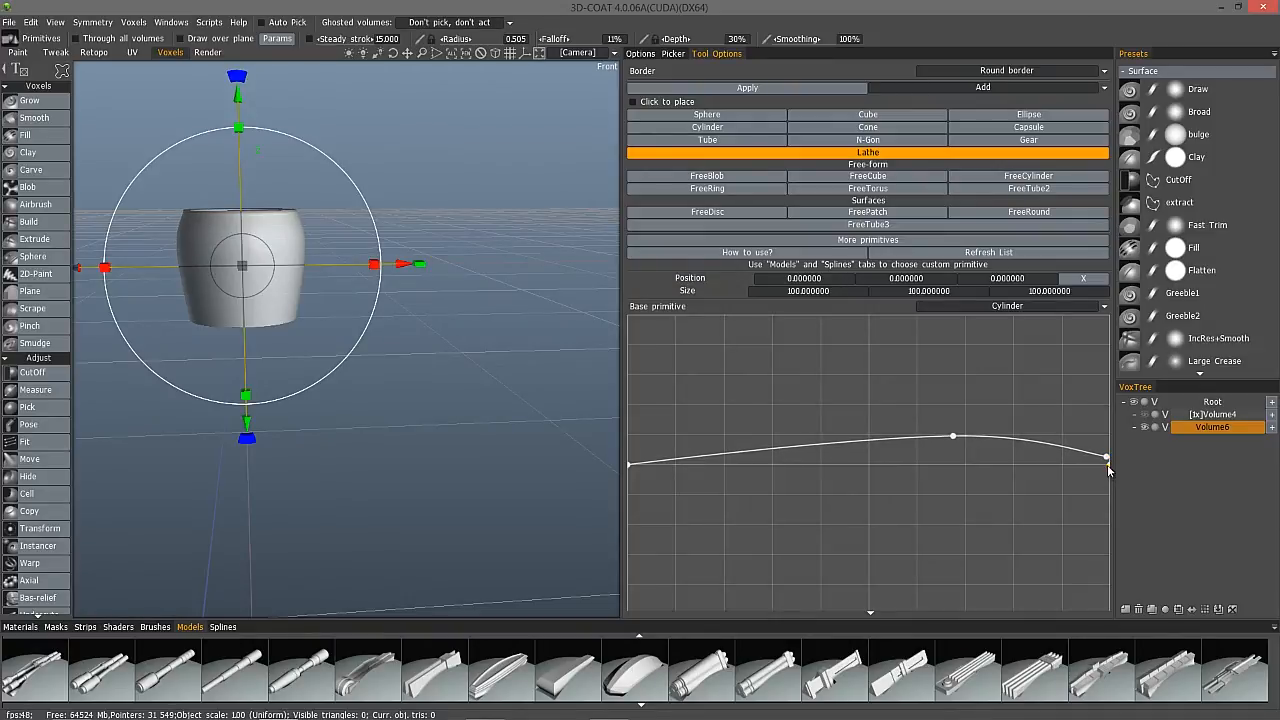
left_click_drag(1107, 464, 1111, 494)
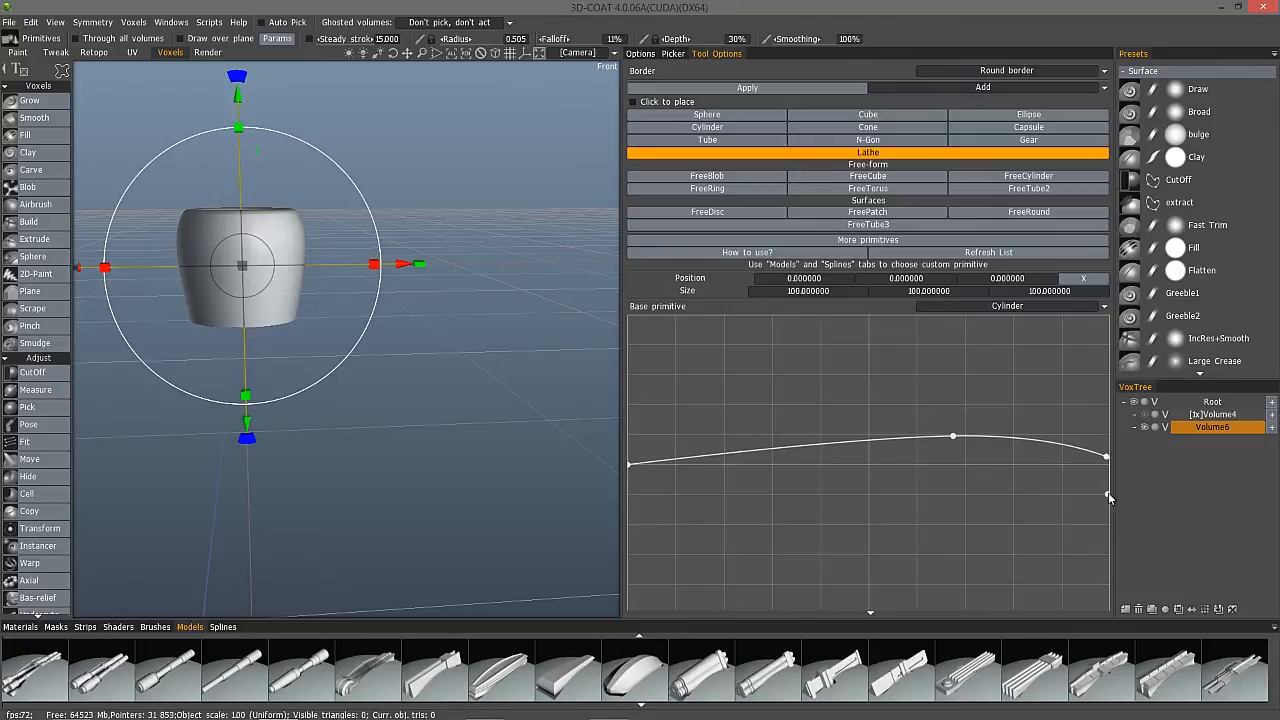
left_click(1108, 474)
left_click_drag(1108, 495, 628, 482)
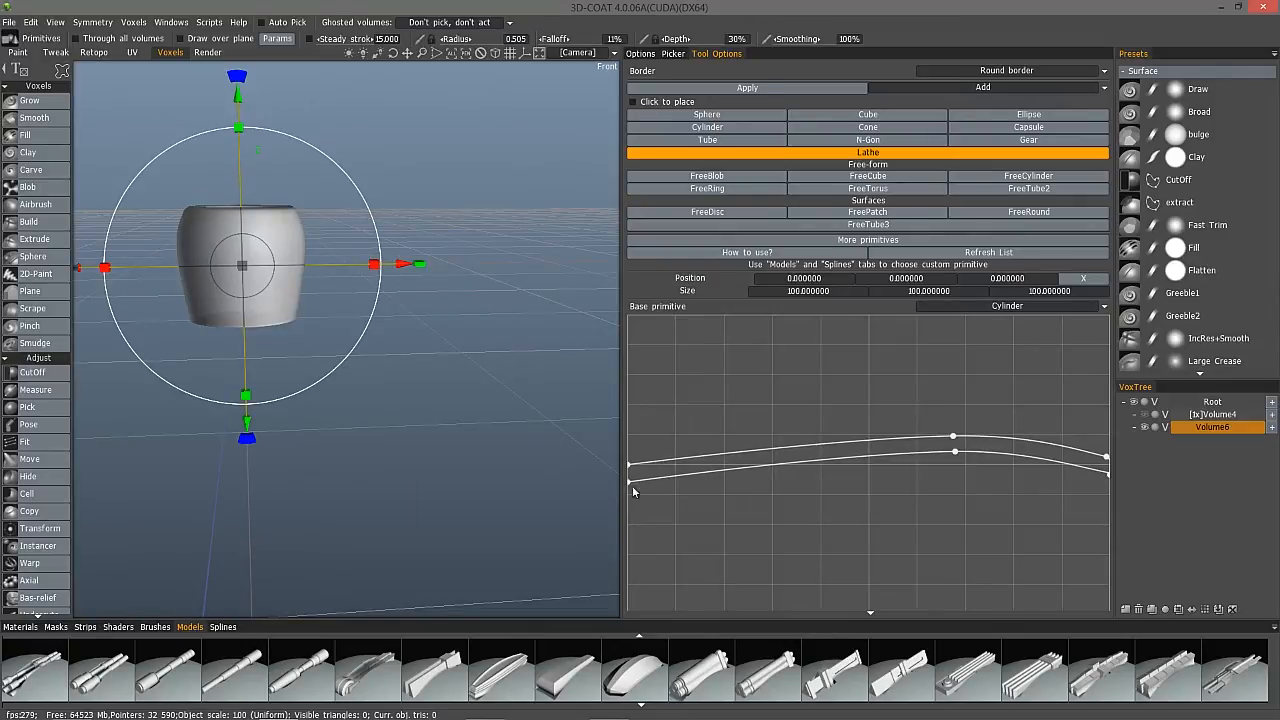
left_click_drag(629, 486, 623, 494)
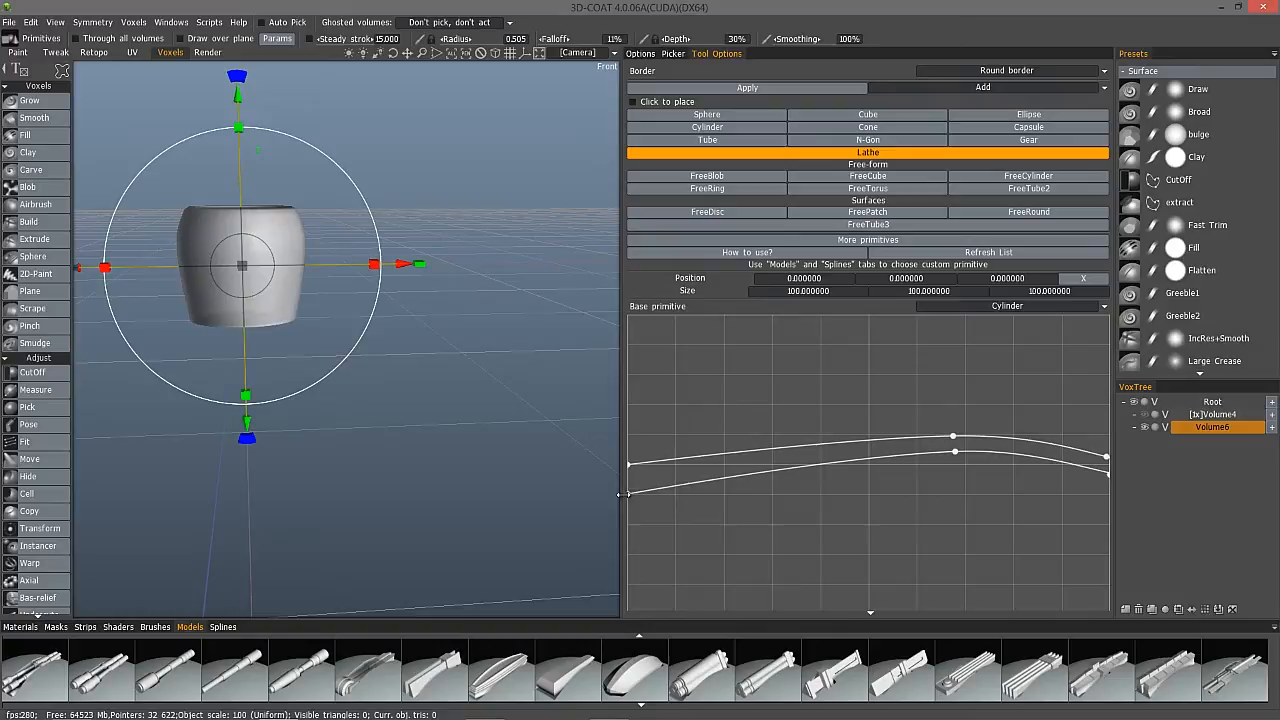
left_click_drag(957, 453, 956, 460)
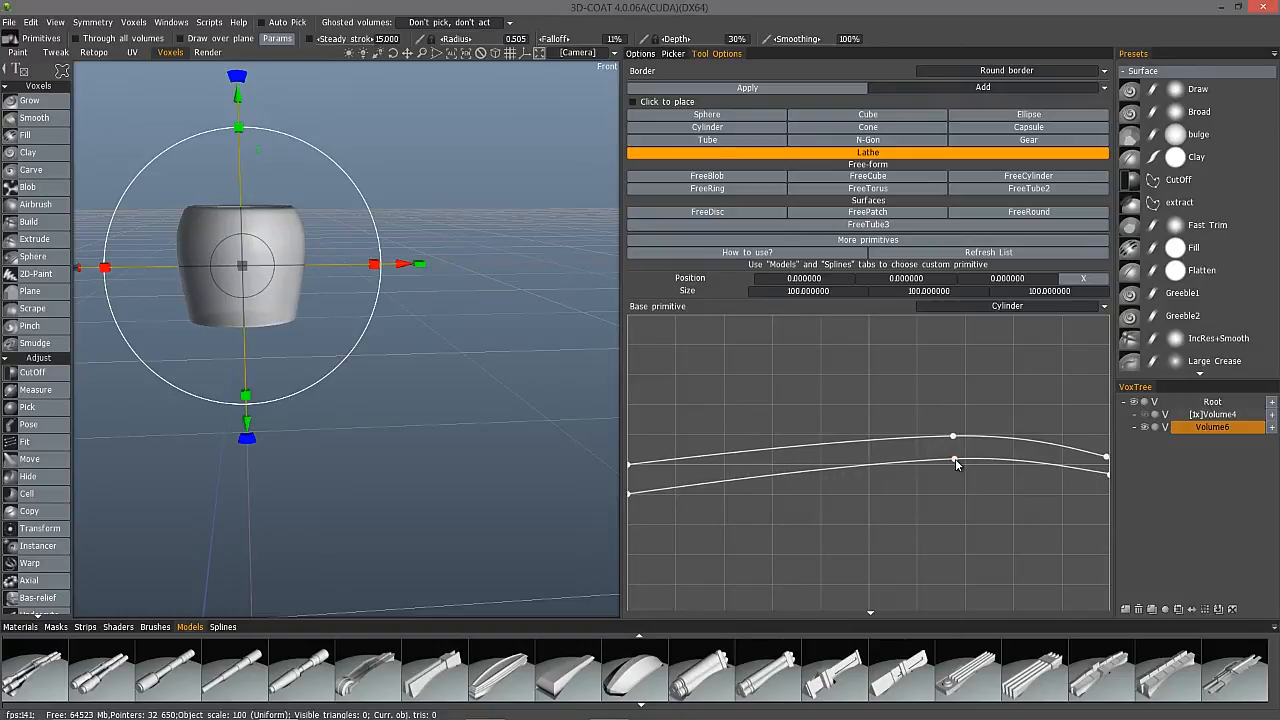
left_click_drag(1110, 479, 1066, 472)
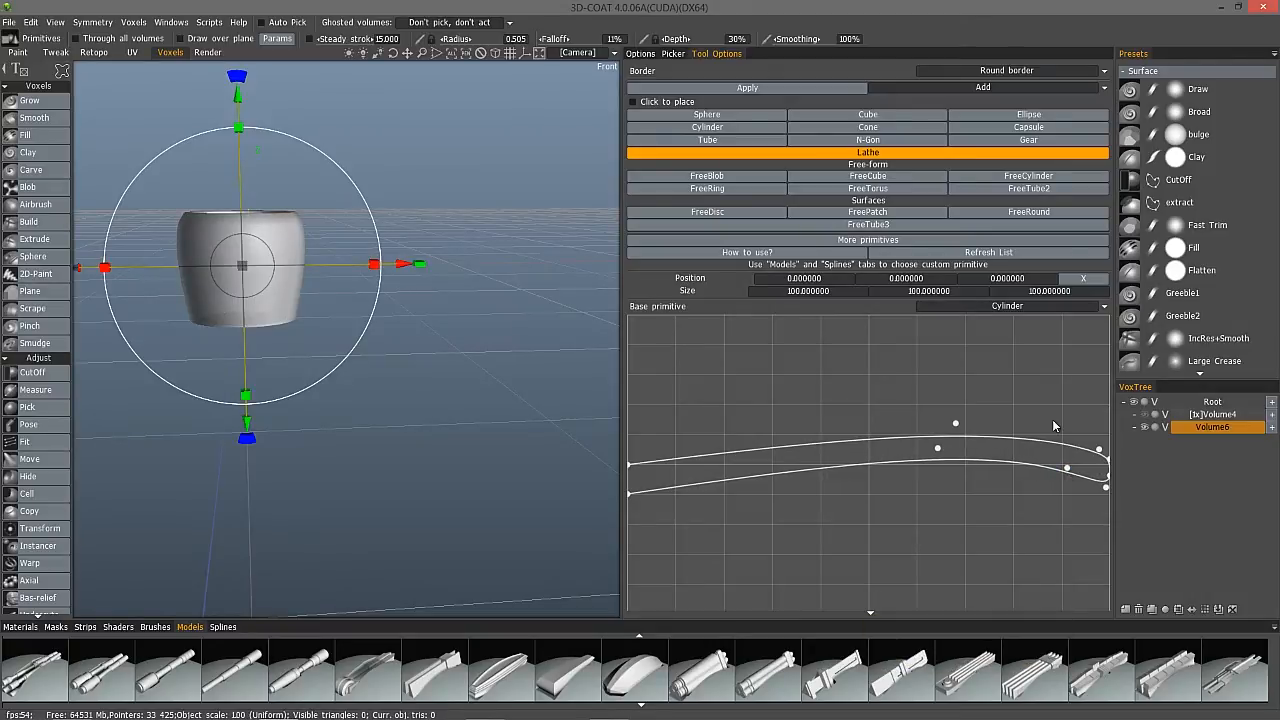
Stretch the Lathe vase along its vertical axis to a size of about 229.
middle_click_drag(350, 299, 332, 191)
left_click_drag(326, 184, 329, 109)
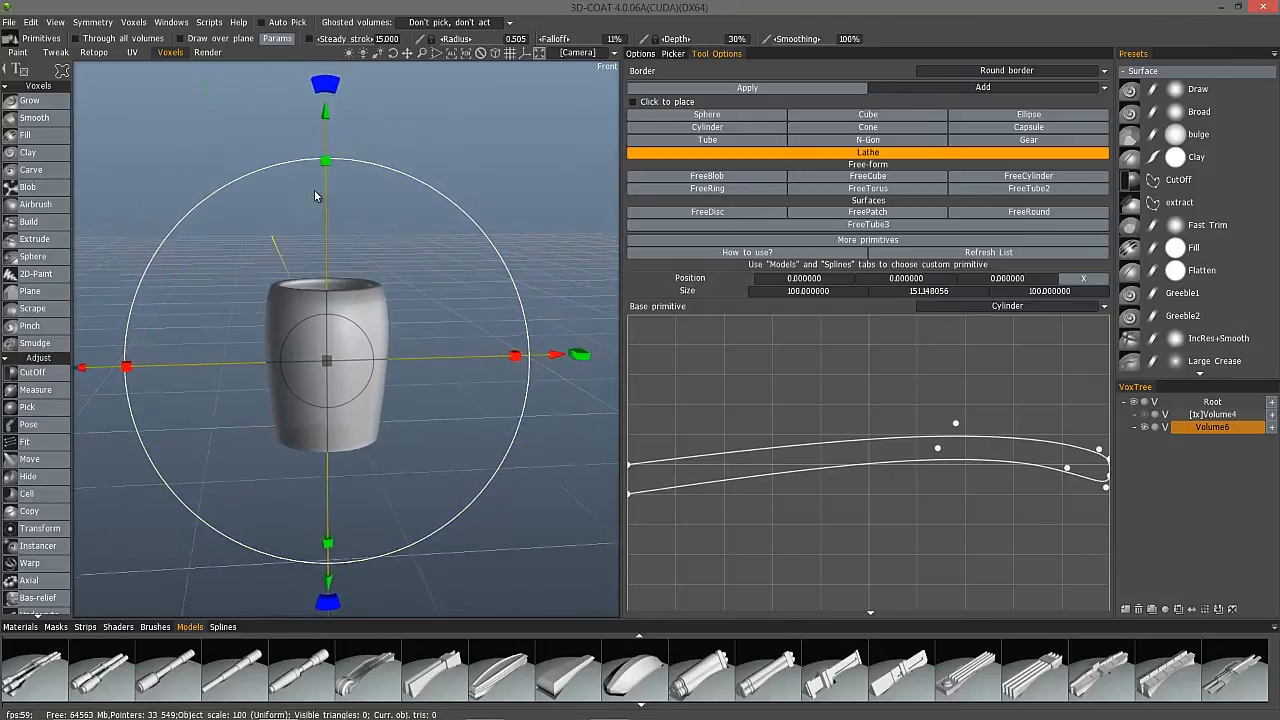
left_click_drag(324, 162, 338, 70)
middle_click_drag(393, 215, 393, 243)
right_click_drag(393, 243, 339, 346)
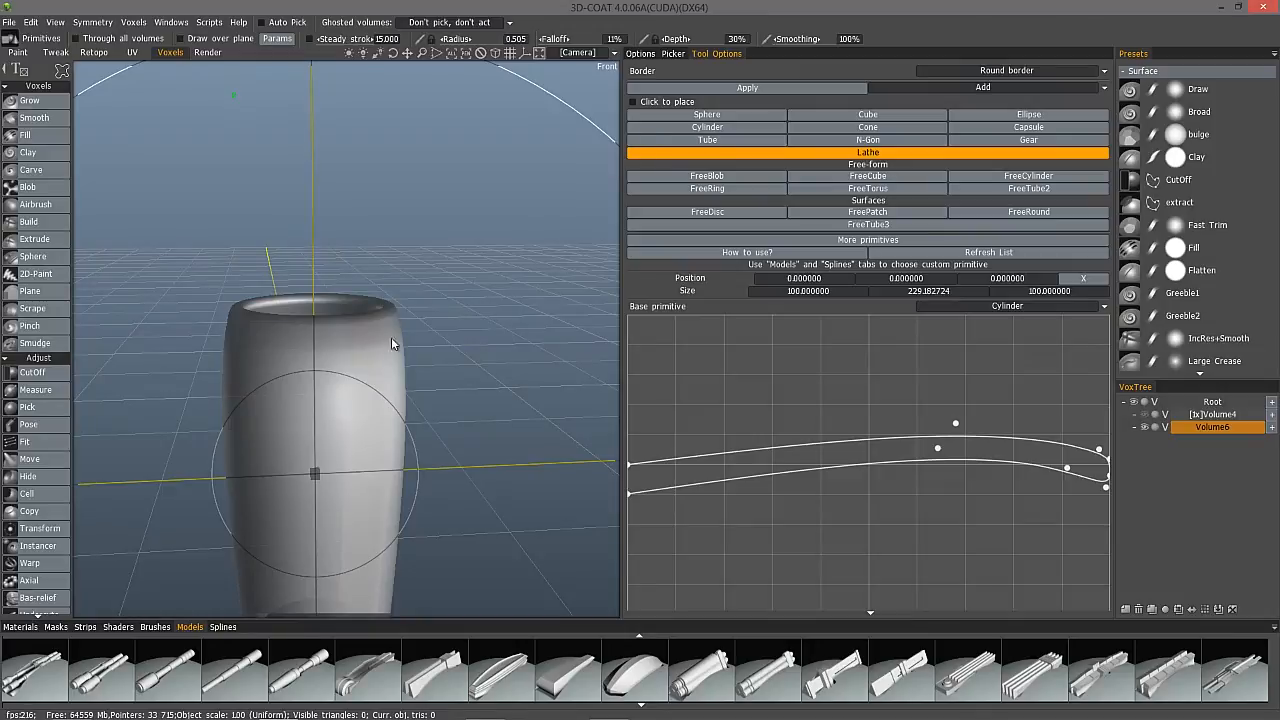
Insert closely spaced points on the outer profile line near the rim and pull them inward to cut a narrow groove below the lip.
left_click(1055, 442)
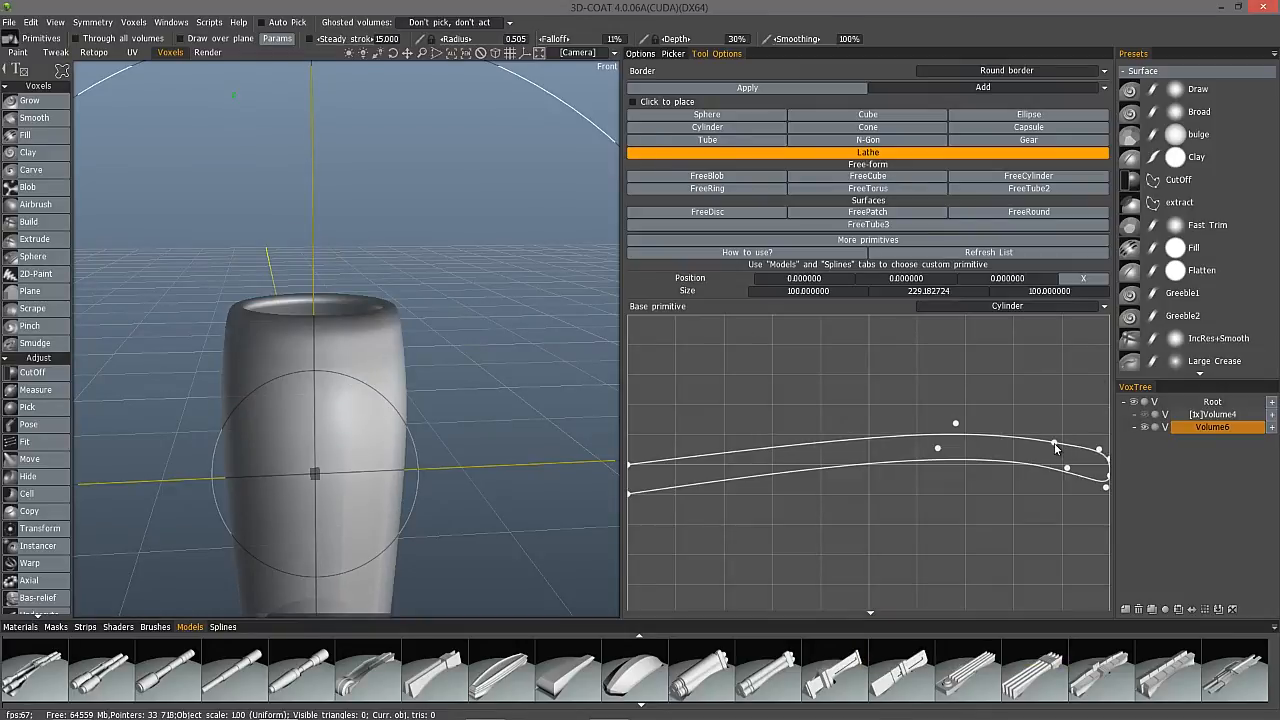
left_click(1066, 445)
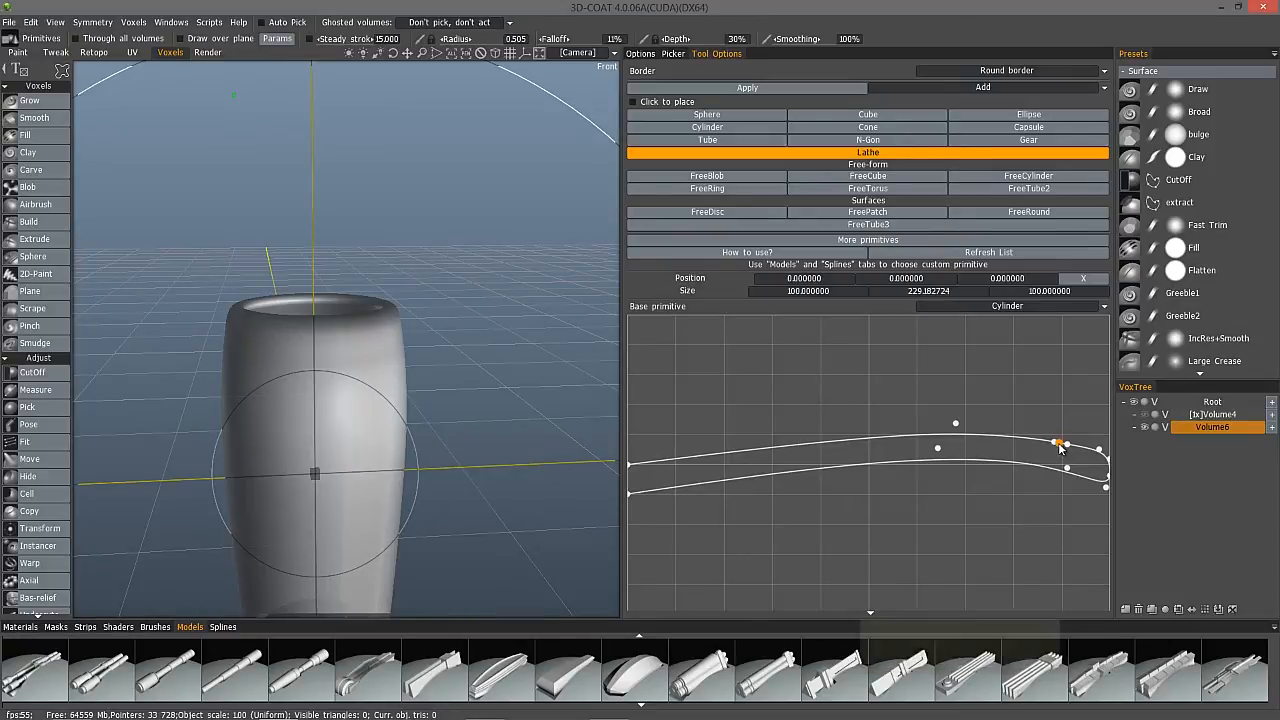
left_click(1055, 456)
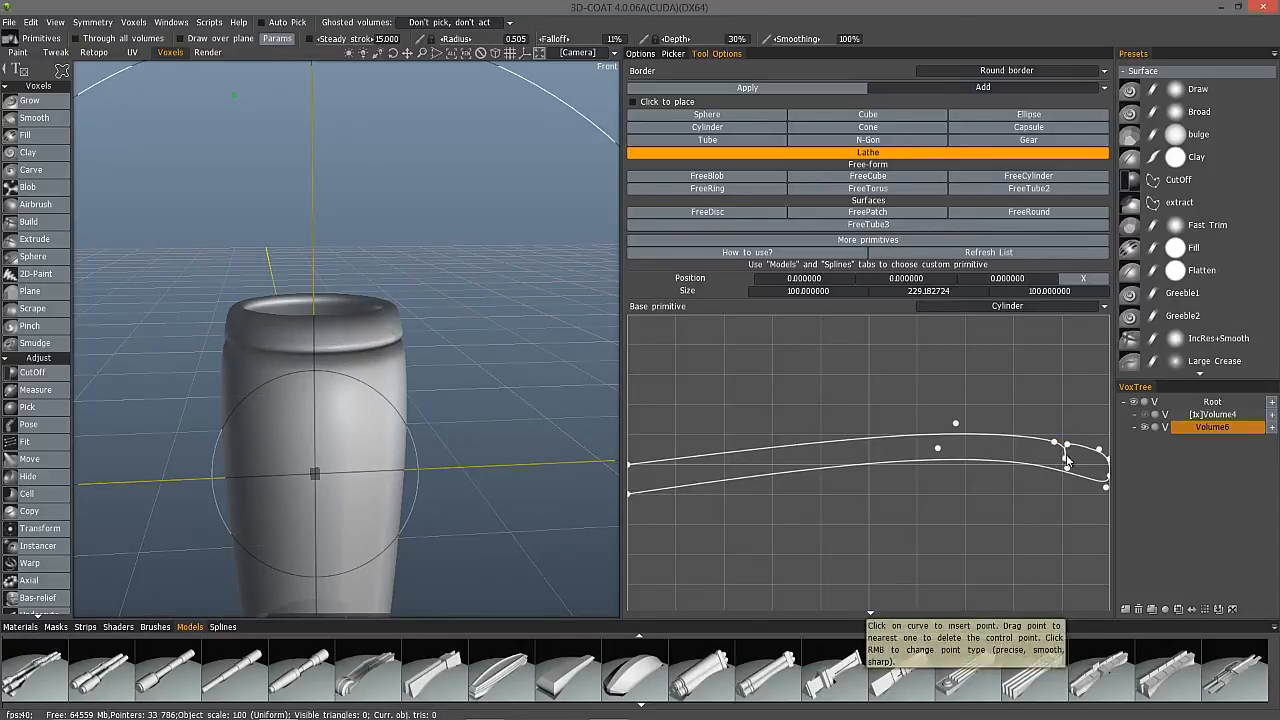
left_click(1062, 448)
left_click_drag(1063, 448, 1055, 446)
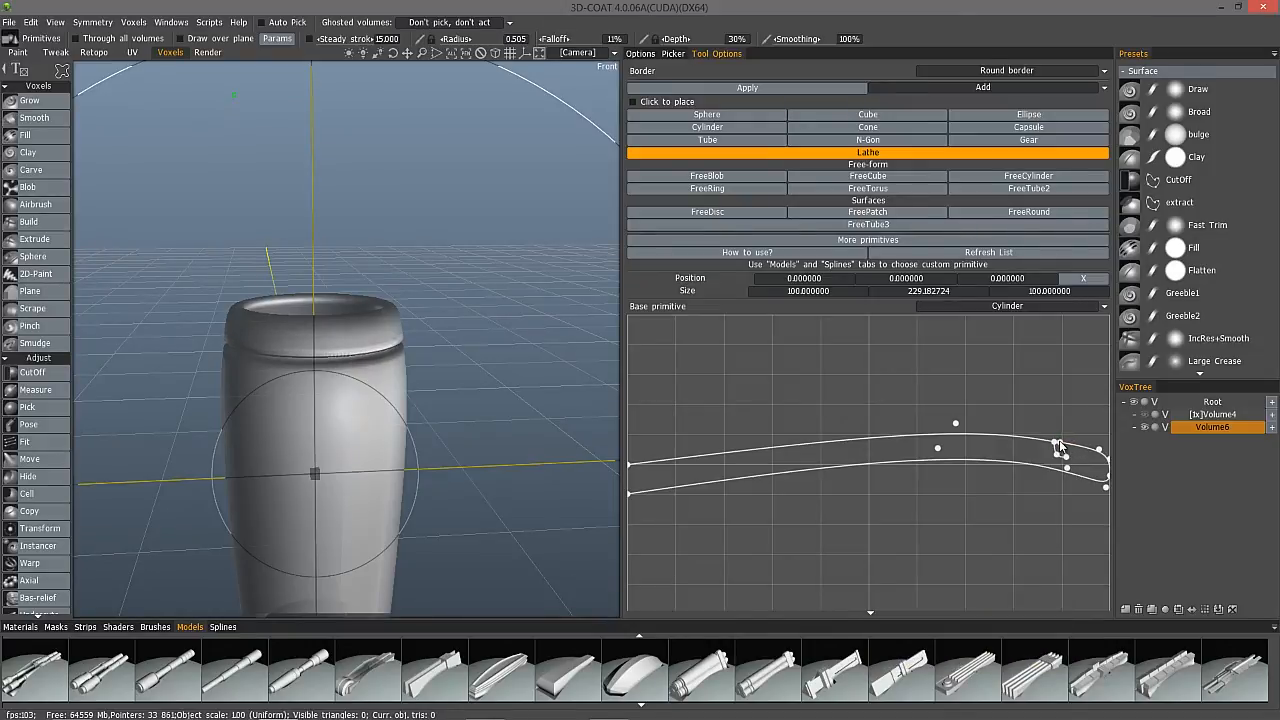
left_click_drag(300, 415, 280, 345, "alt")
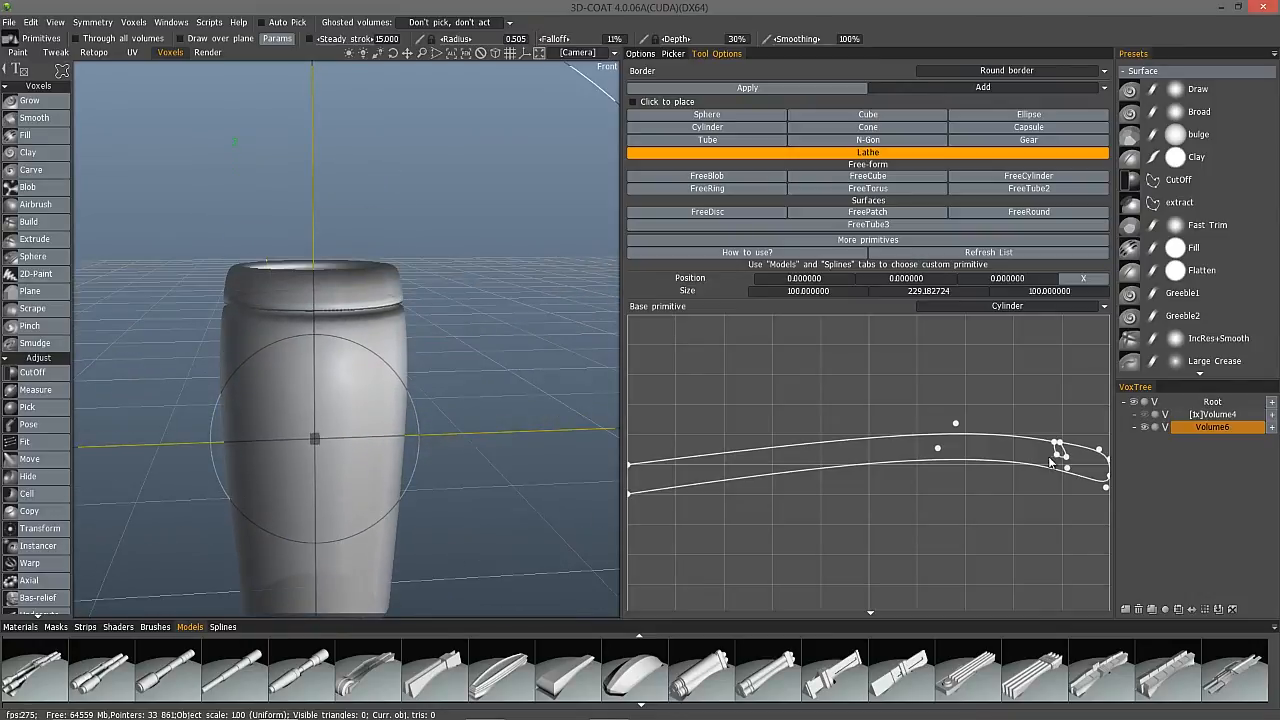
left_click_drag(1066, 458, 1063, 456)
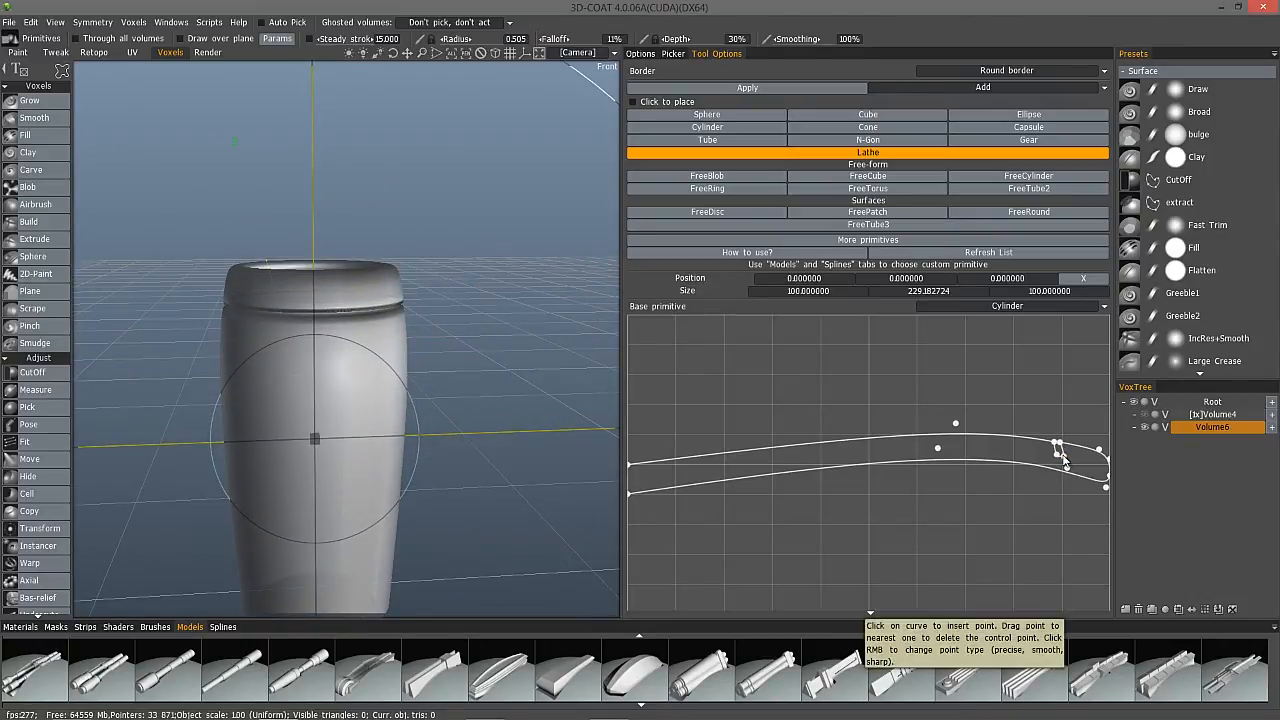
Examine the grooved rim, hollow interior and outer wall of the vase from several angles.
scroll(504, 238, "down", 1)
scroll(504, 243, "down", 3)
left_click_drag(270, 237, 487, 338, "alt")
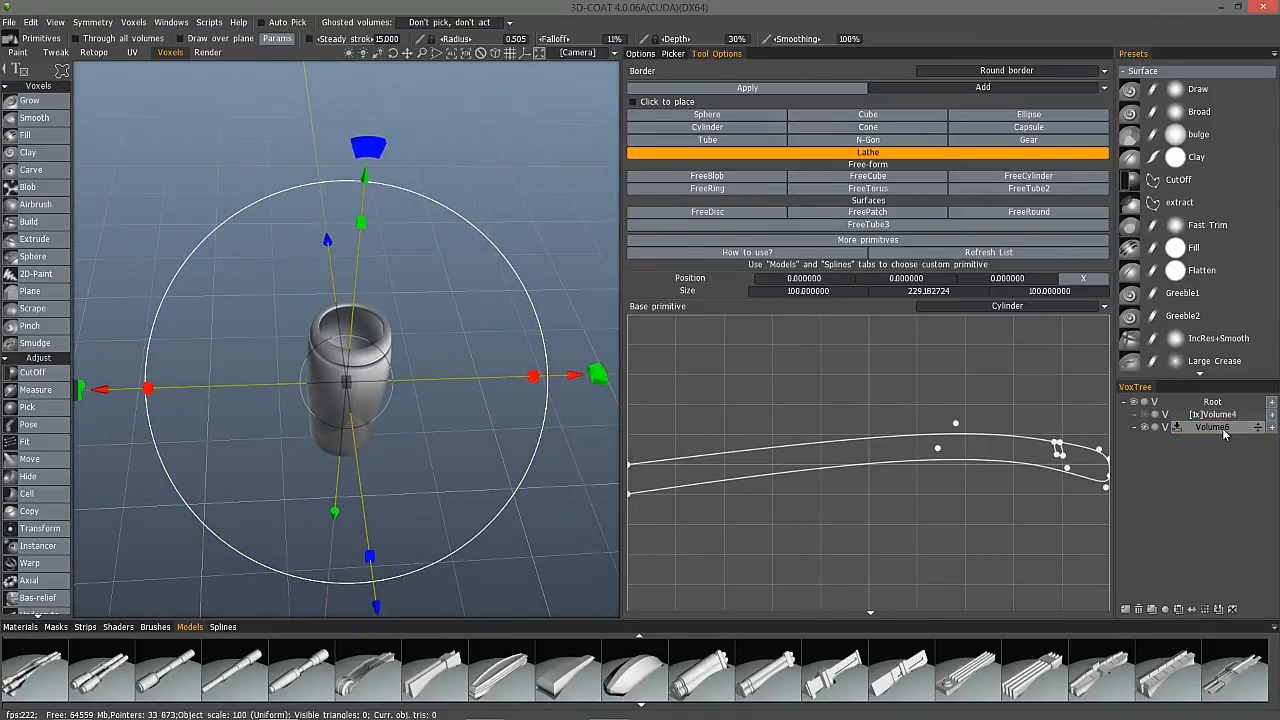
left_click_drag(304, 364, 349, 321, "alt")
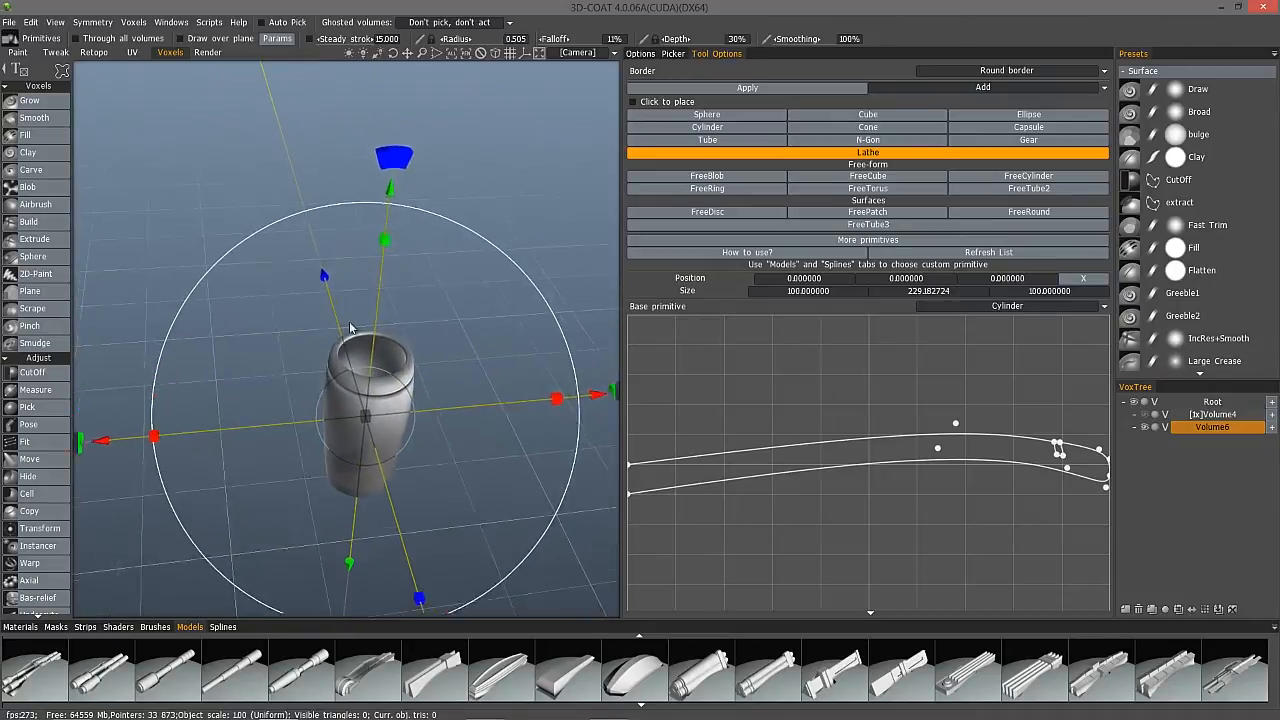
right_click_drag(349, 321, 361, 393, "alt")
left_click_drag(361, 390, 385, 240, "alt")
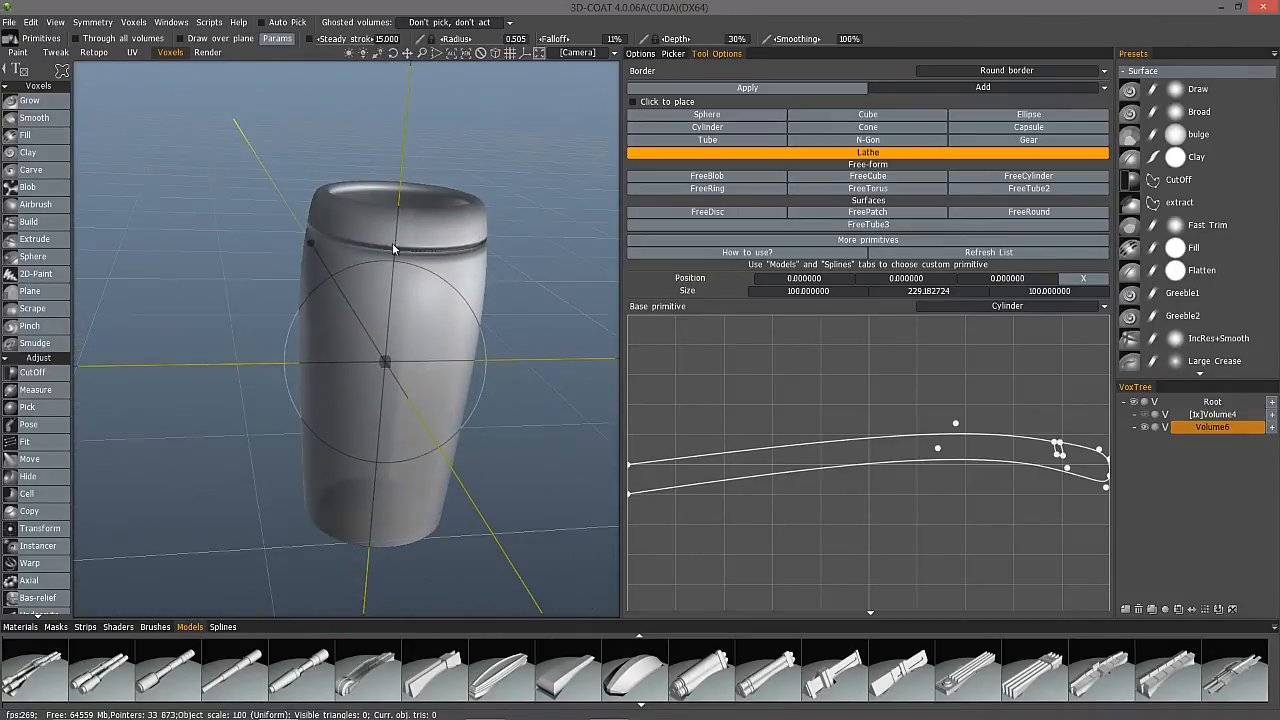
right_click_drag(385, 240, 394, 190, "alt")
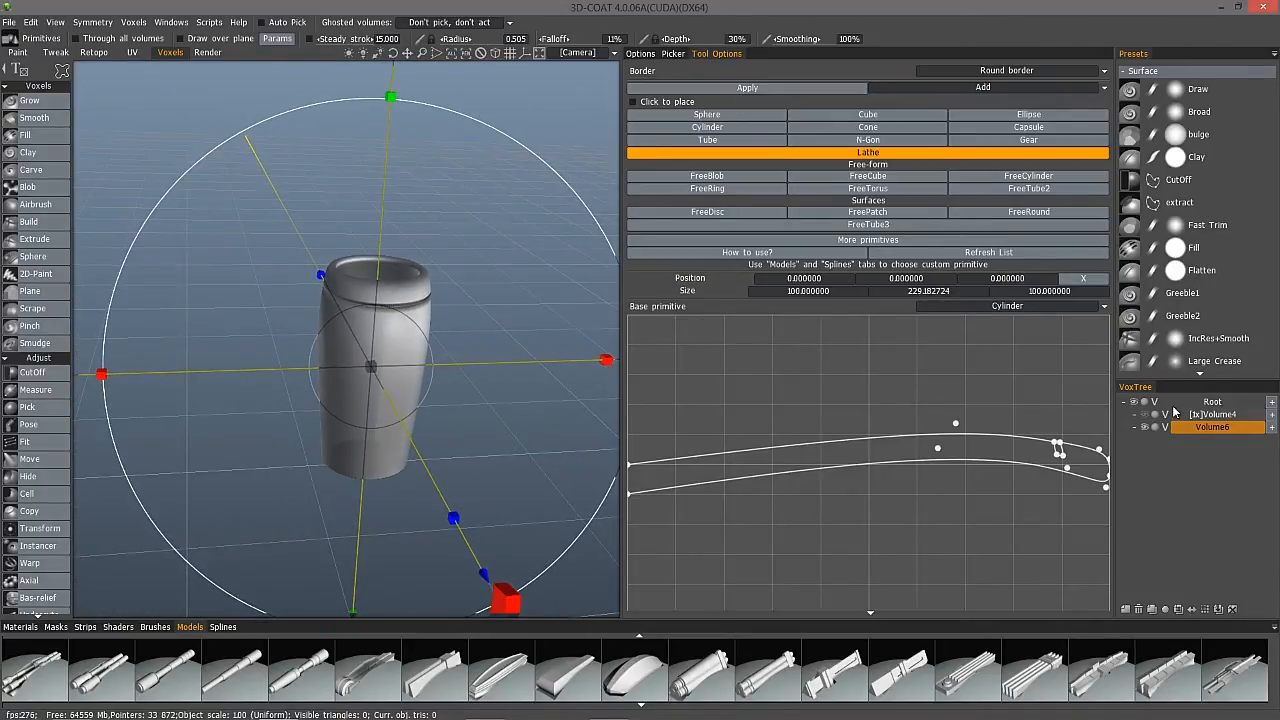
right_click_drag(706, 505, 711, 450, "alt")
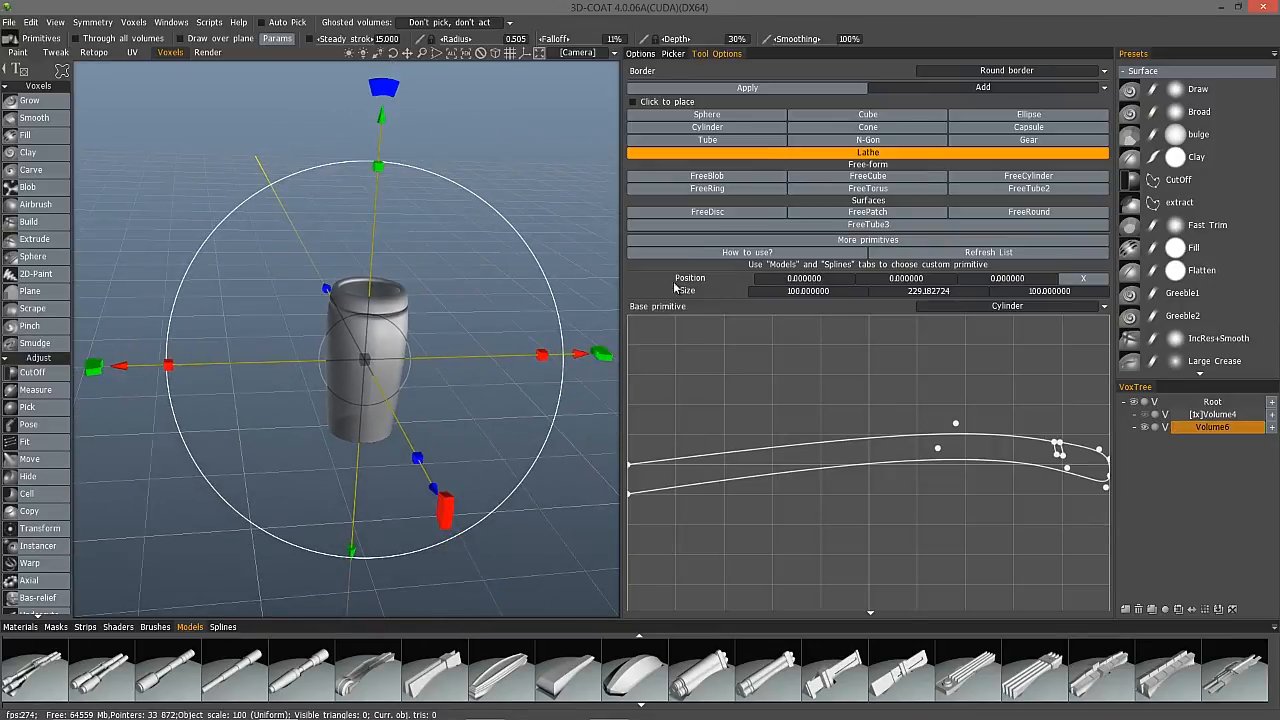
Try the Soft state for the first point in the profile curve's numeric point list, and cancel the edit.
left_click_drag(620, 285, 984, 267)
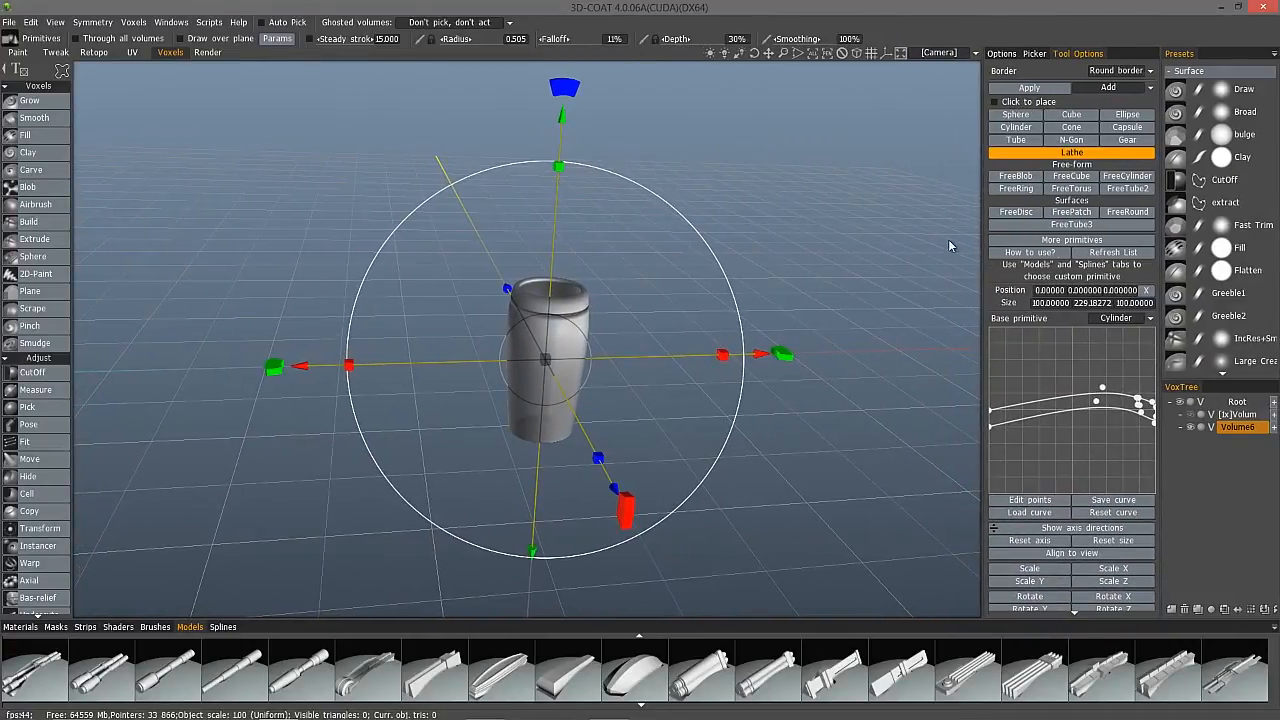
left_click(1030, 501)
left_click_drag(655, 220, 418, 96)
left_click(455, 127)
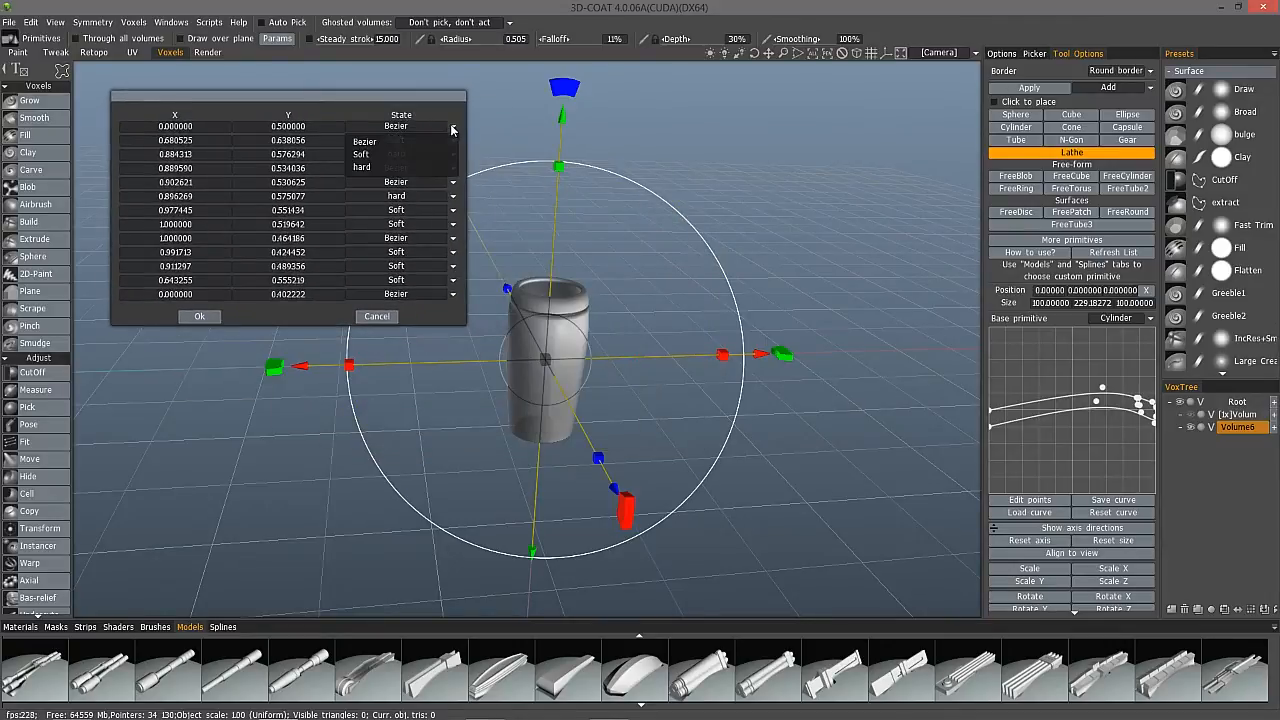
left_click(362, 154)
left_click(376, 316)
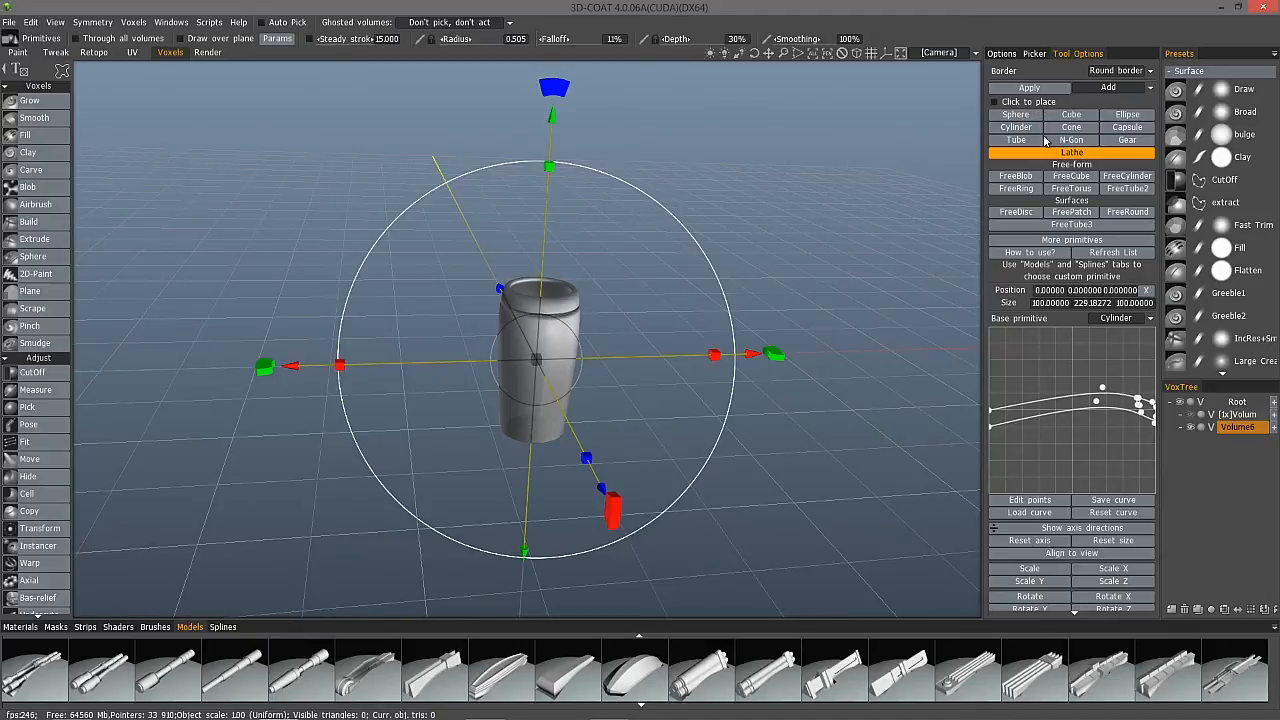
Increase Volume6's resolution to 2x, accepting the irreversible operation, and resize the panels so the curve and volume names are readable.
left_click(1248, 612)
left_click(436, 362)
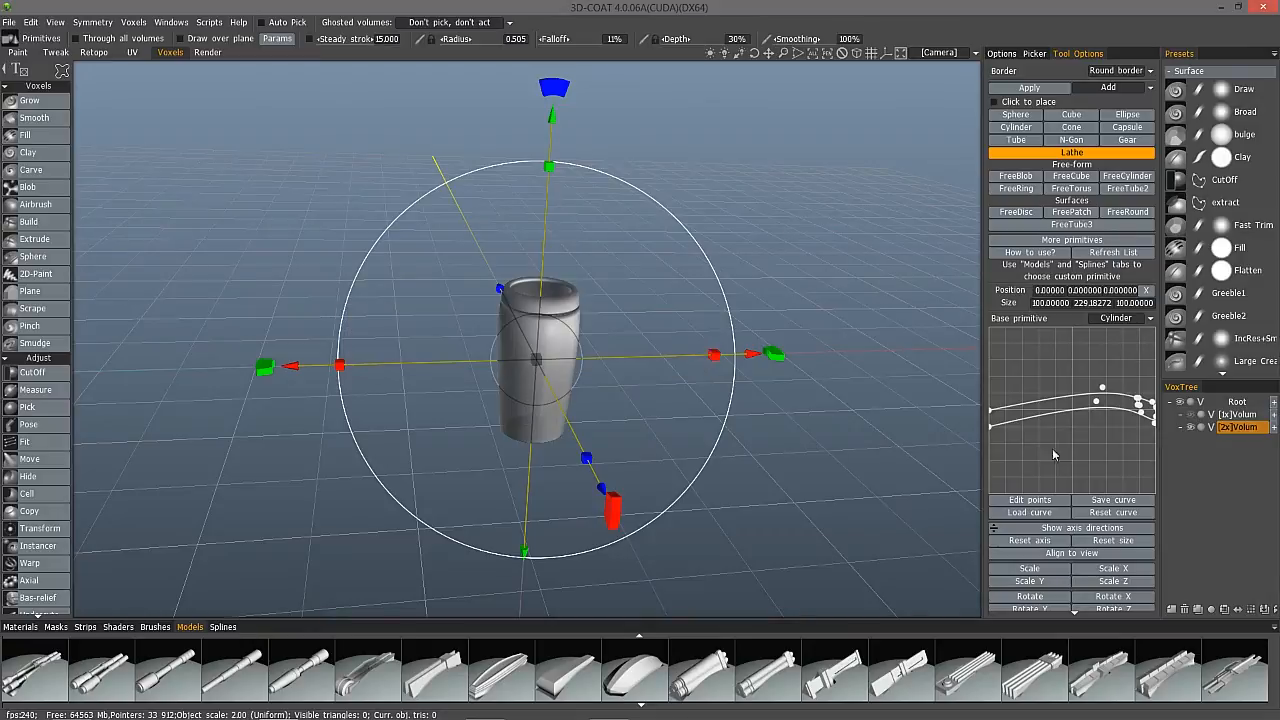
left_click_drag(1161, 441, 1140, 441)
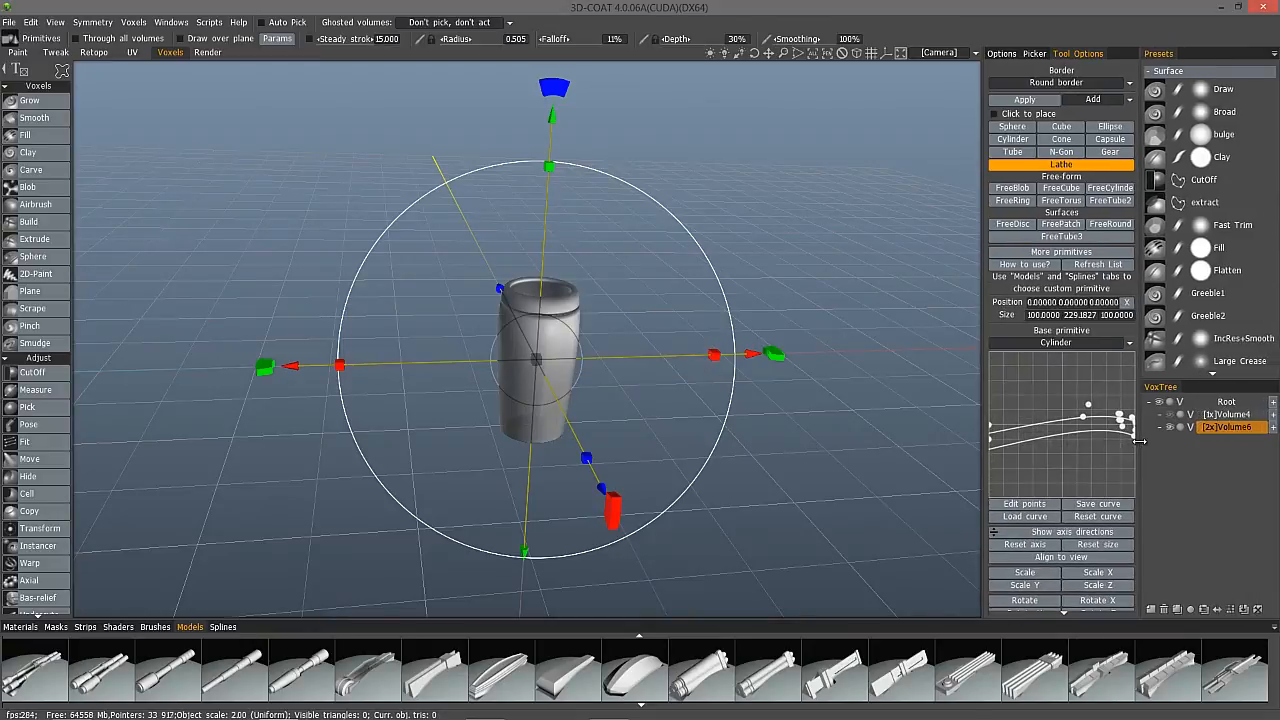
left_click_drag(984, 398, 907, 398)
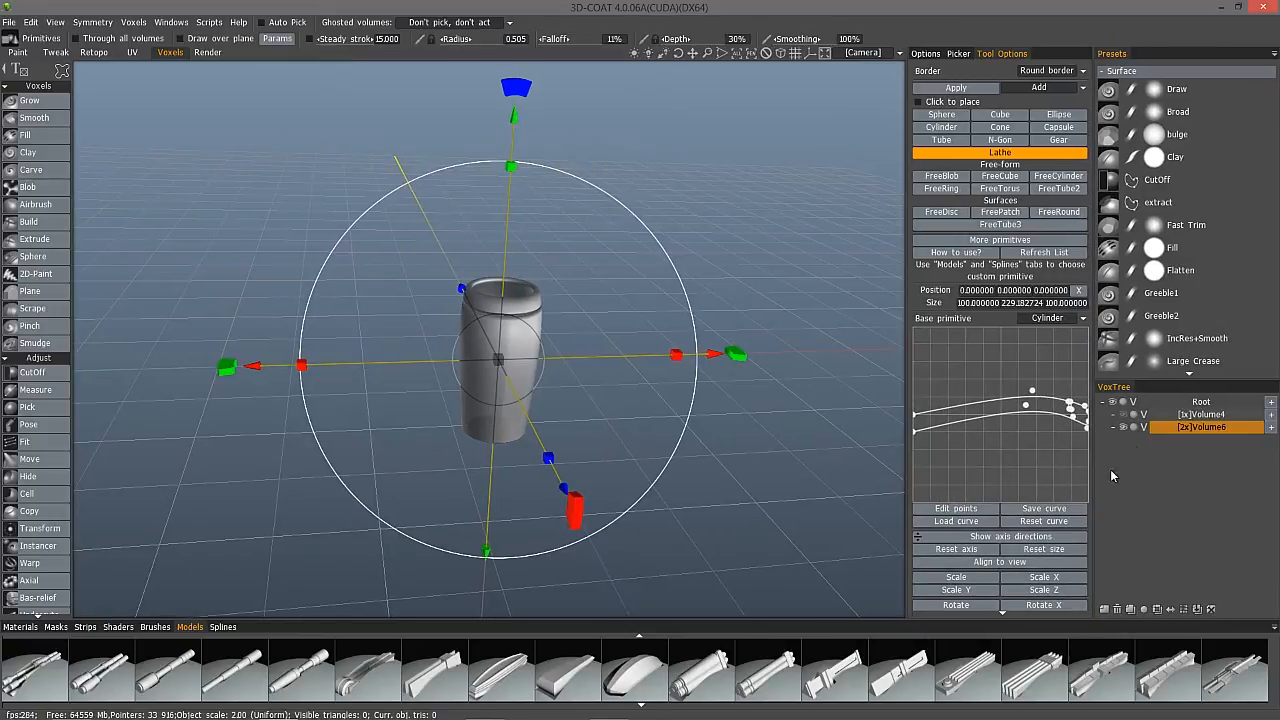
left_click_drag(1096, 459, 1118, 370)
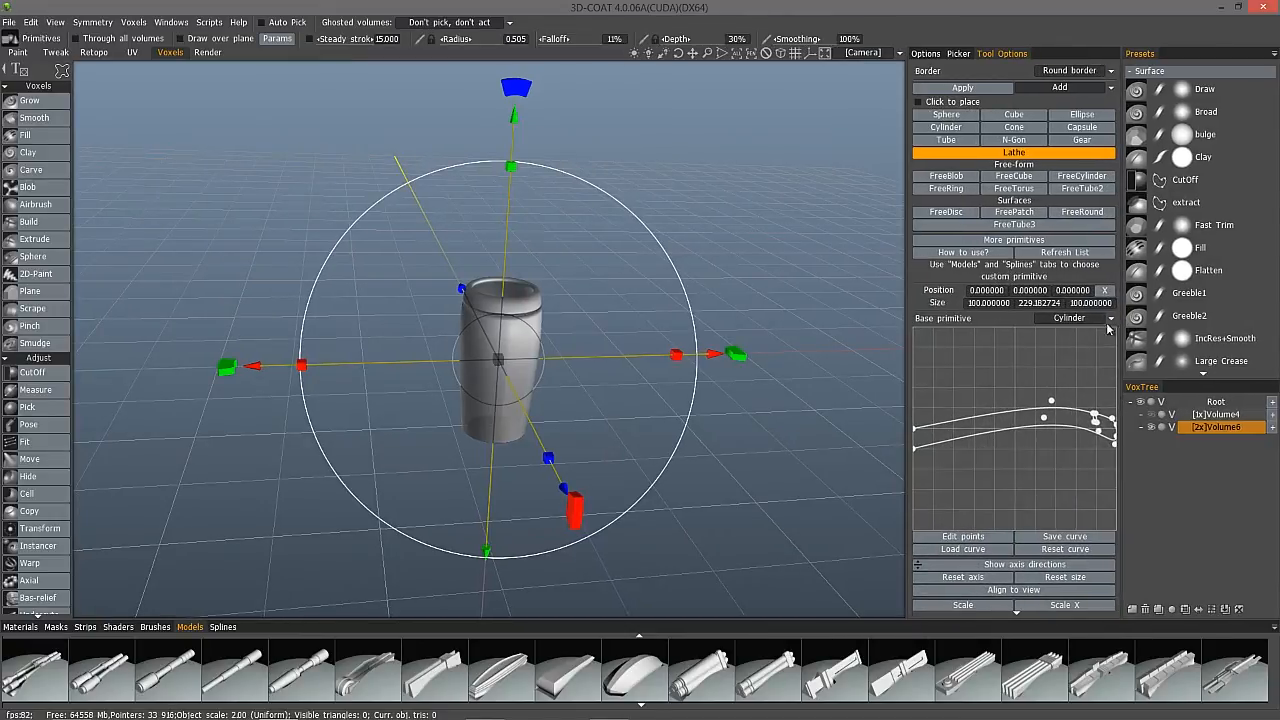
Increase Volume6's resolution to 4x, apply the Lathe vase to it, and switch to the Grow tool to inspect the result.
left_click(1212, 608)
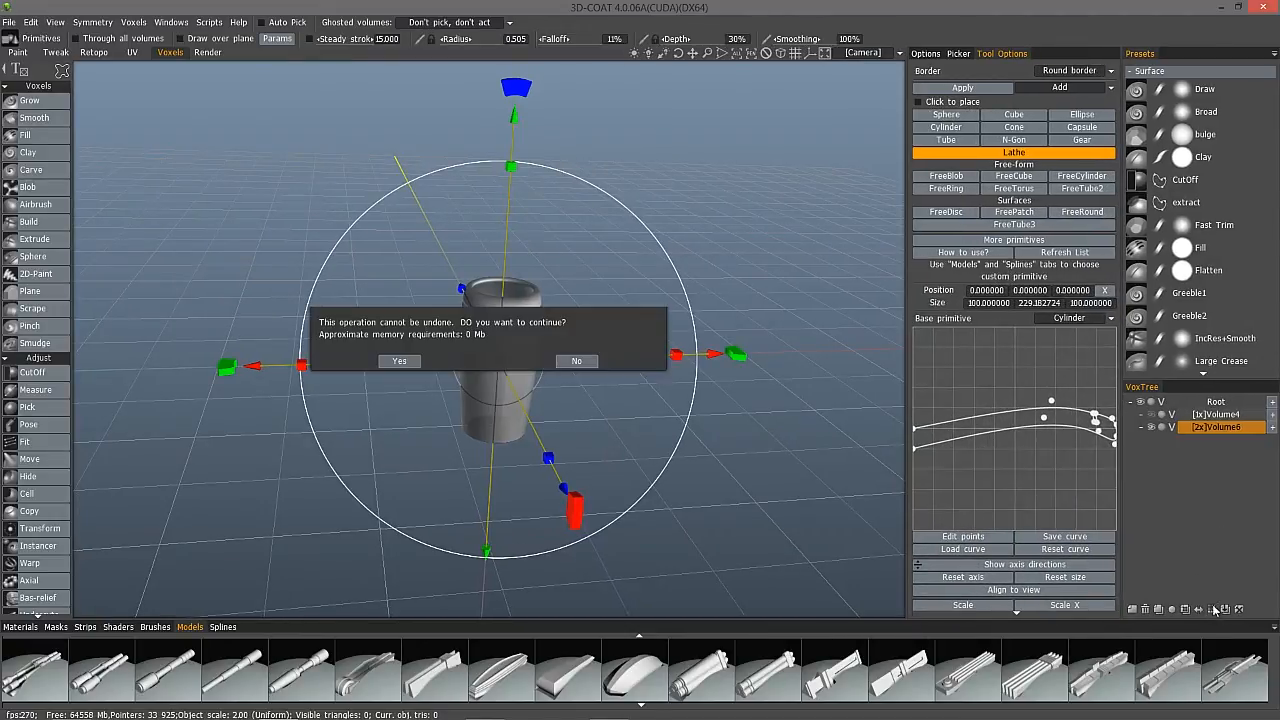
left_click(398, 362)
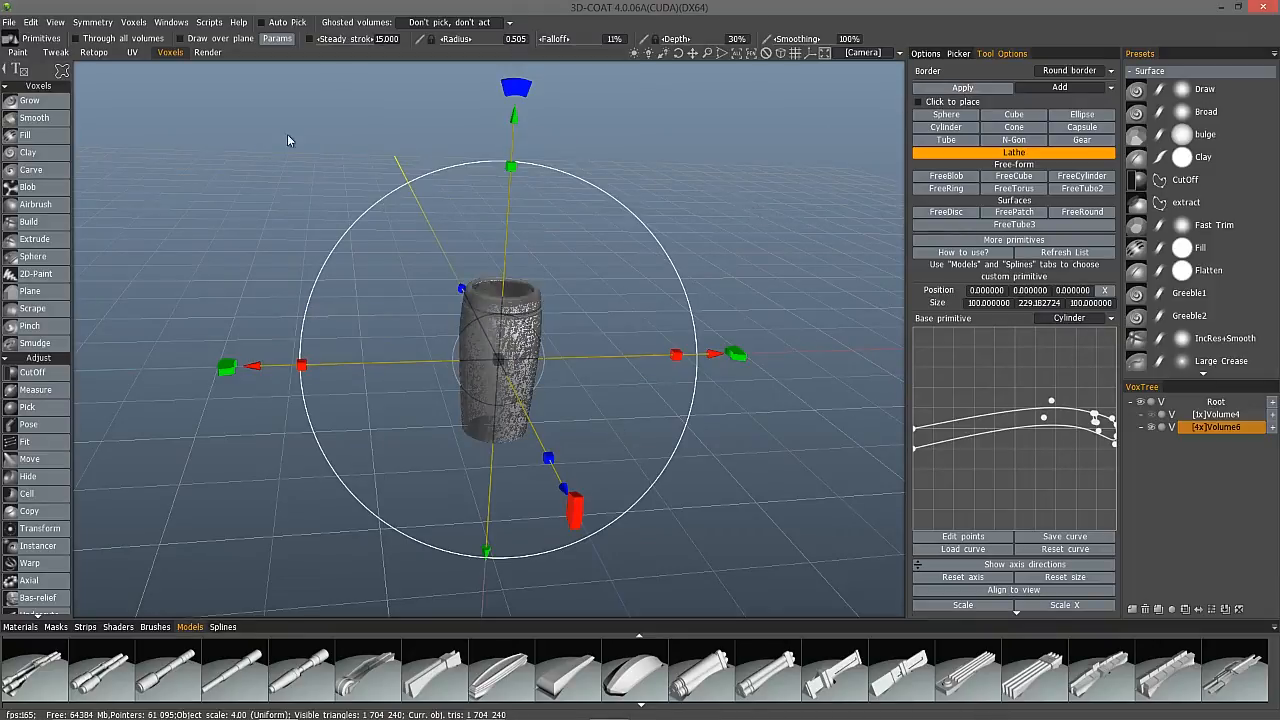
left_click(42, 105)
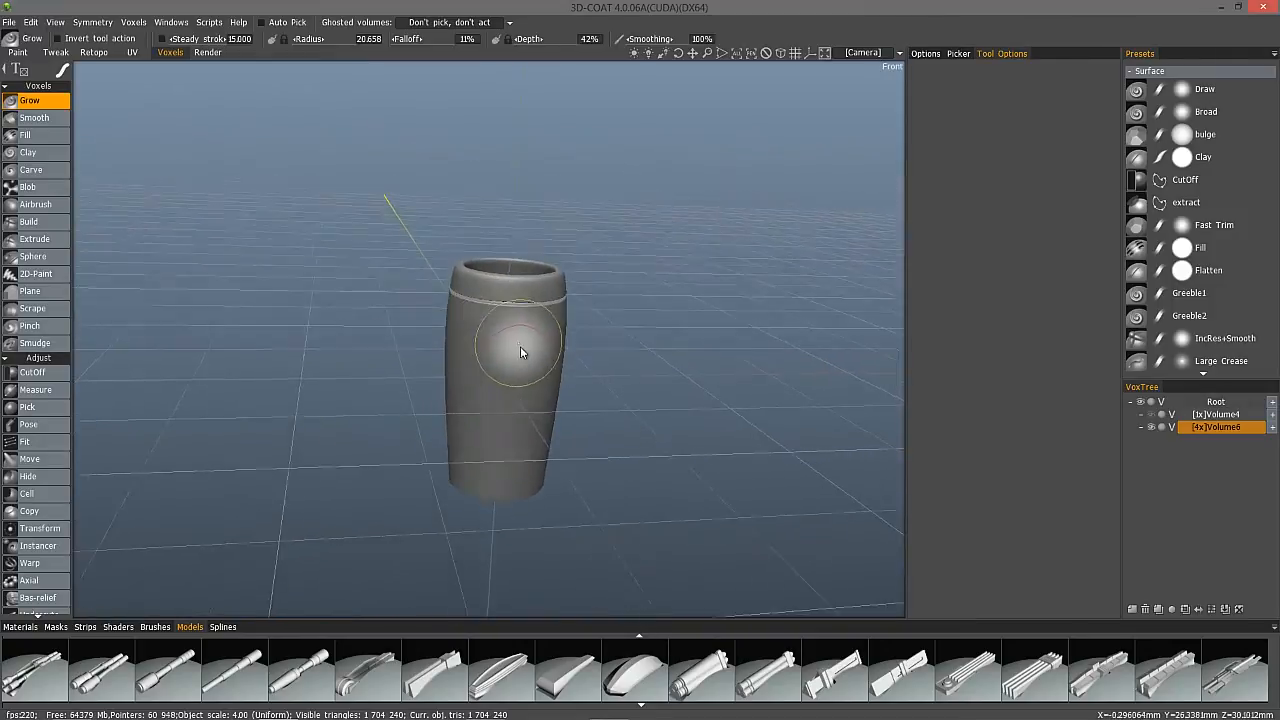
mouse_move(533, 368)
left_mouse_down("alt")
mouse_move(492, 322)
mouse_move(528, 378)
left_mouse_up("alt")
left_click_drag(510, 262, 383, 219, "alt")
scroll(383, 219, "down", 3)
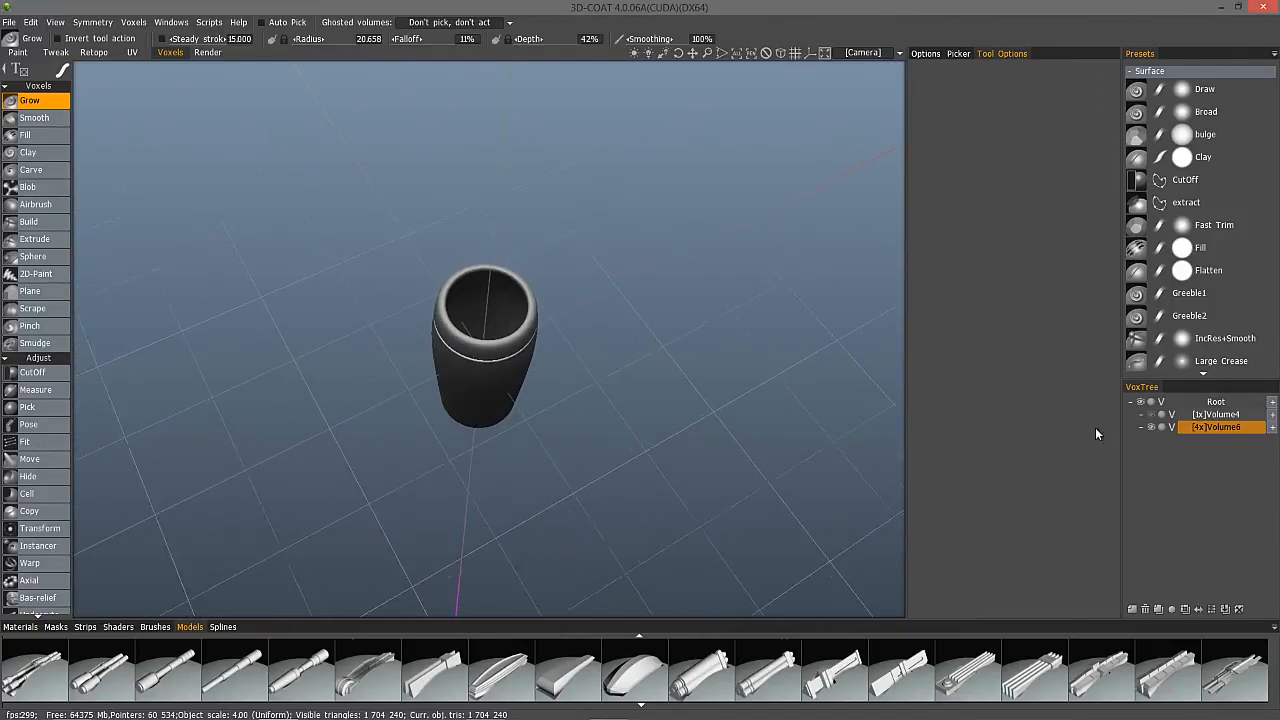
Hide Volume6, add a new volume under Root, and activate the Primitives tool with the Lathe vase.
left_click(1151, 428)
left_click(1271, 403)
left_click_drag(810, 350, 99, 426, "alt")
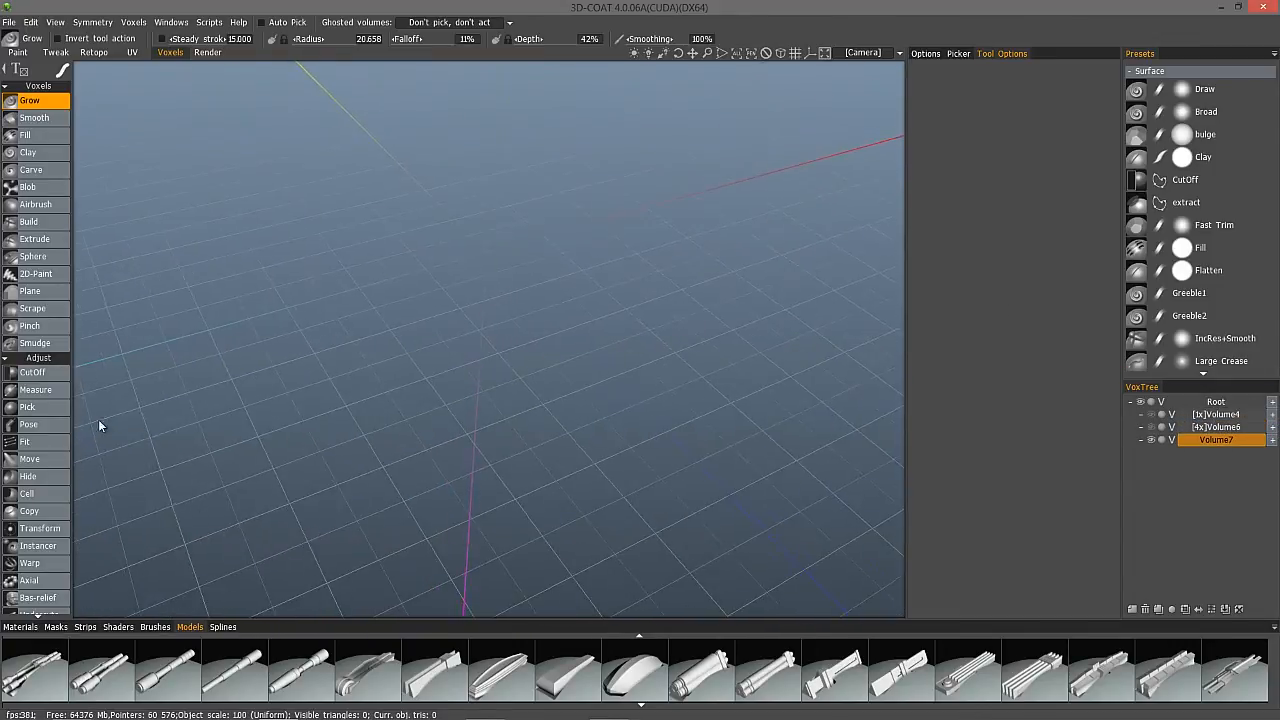
scroll(43, 581, "down", 10)
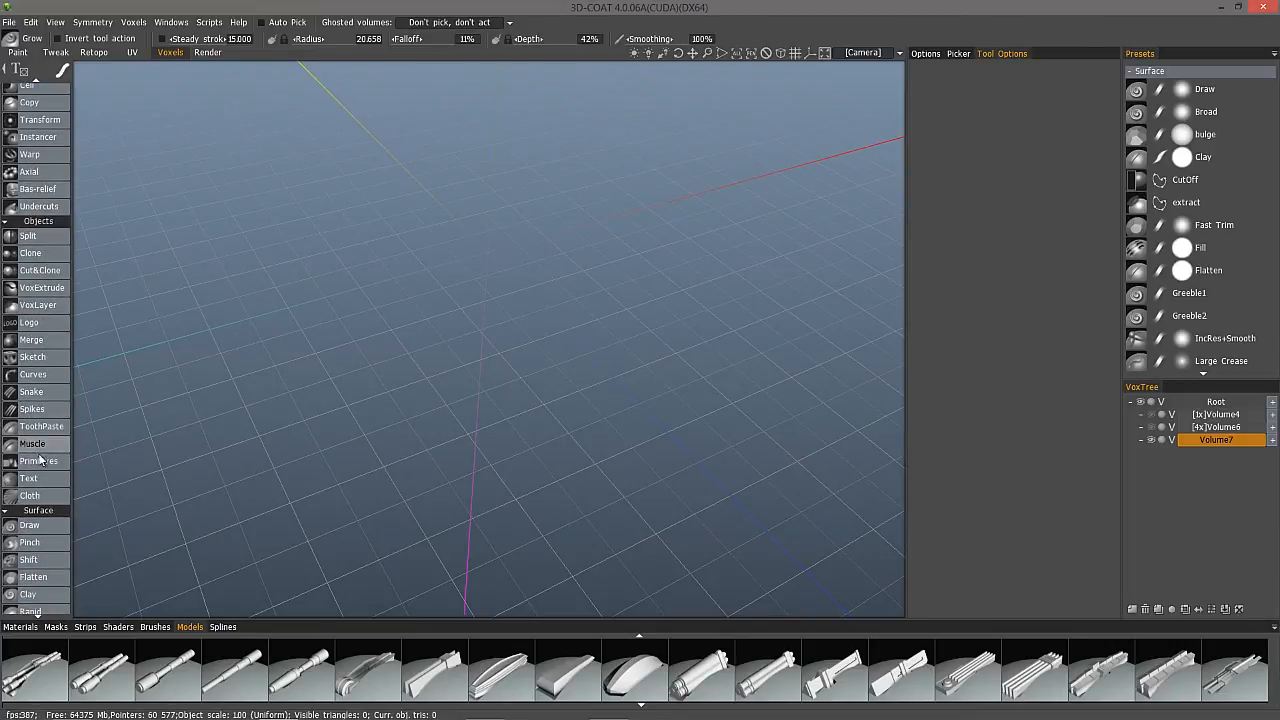
left_click(40, 460)
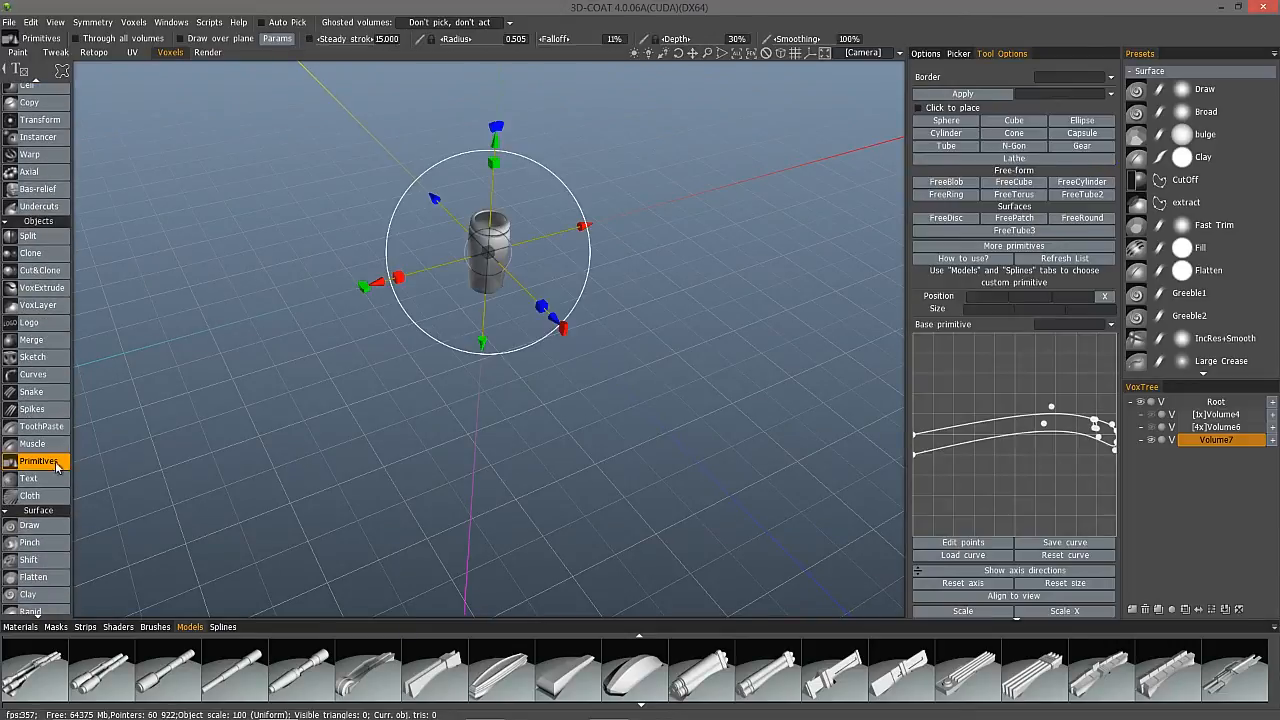
Set the Lathe's base primitive to Cube and inspect the square-sided vase from several angles.
left_click(1073, 324)
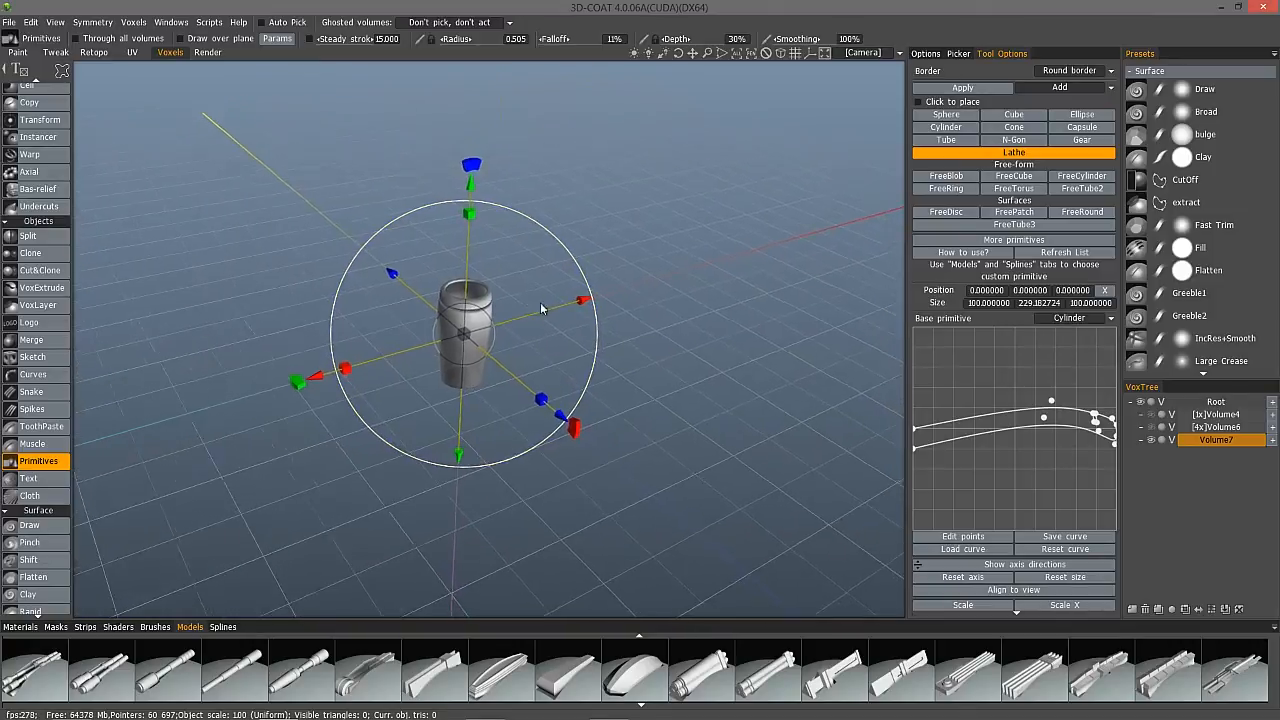
left_click(1069, 318)
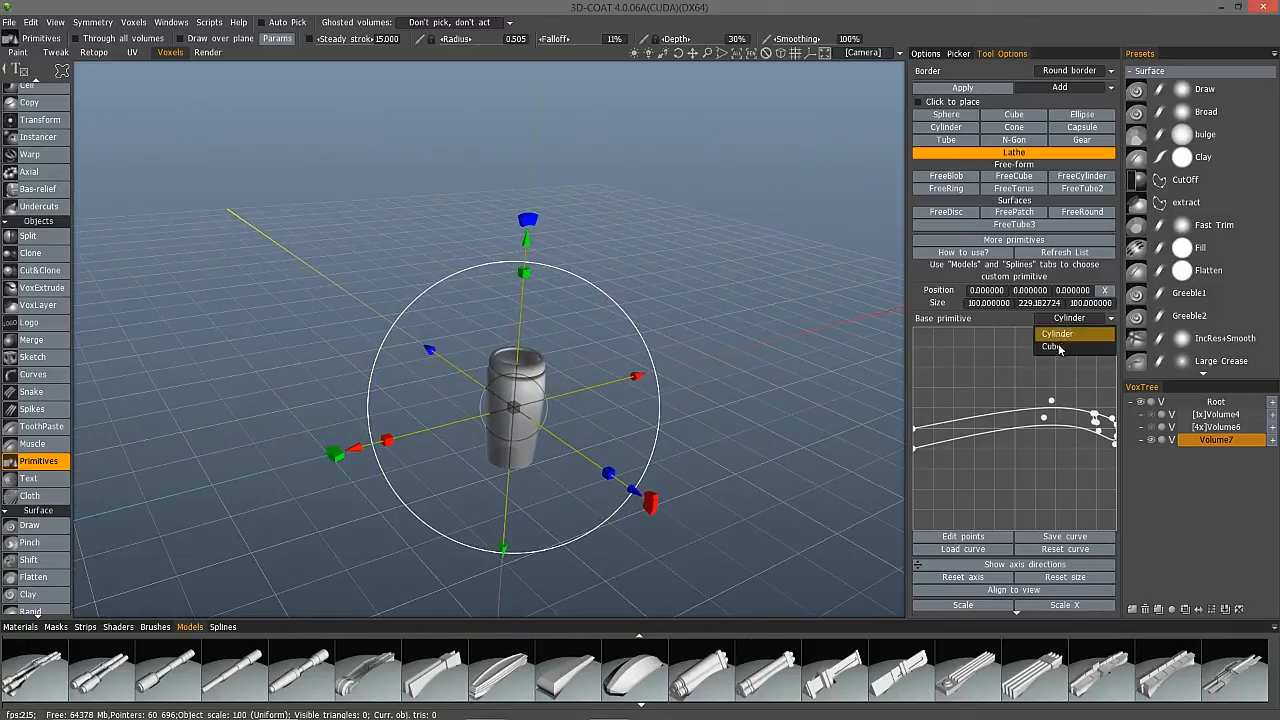
left_click(1053, 347)
scroll(697, 374, "up", 3)
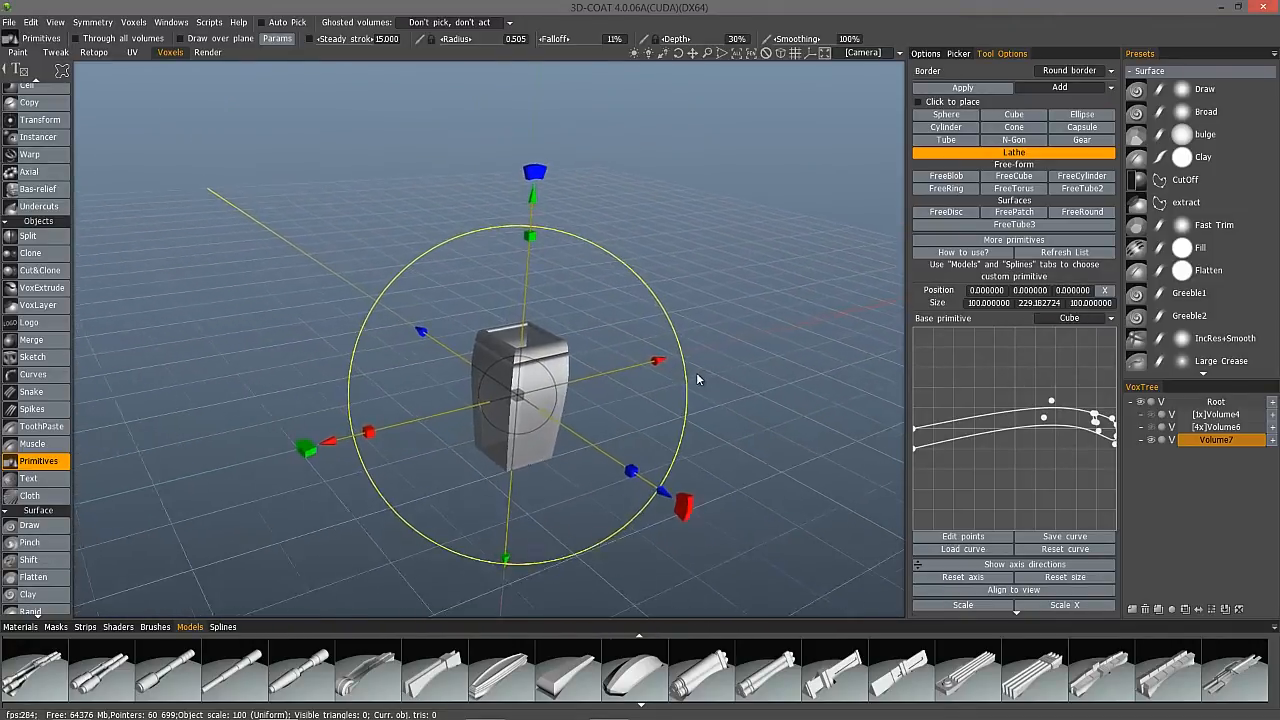
left_click_drag(467, 425, 535, 299)
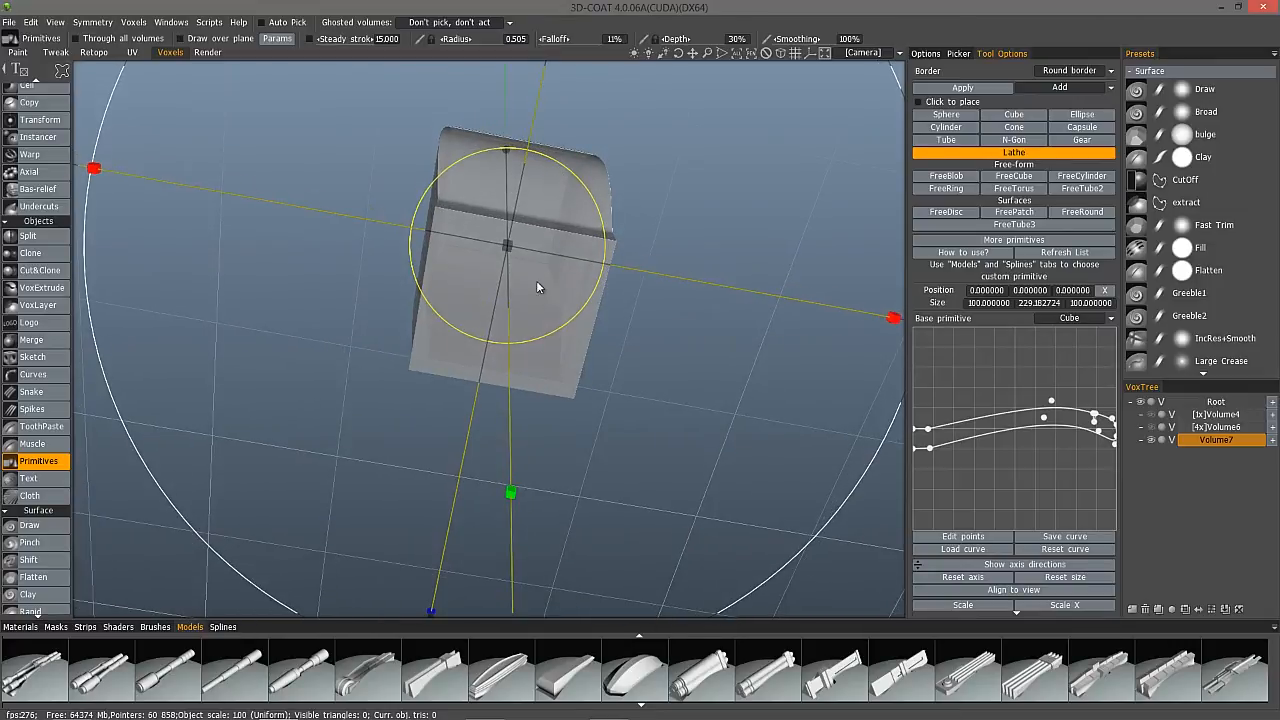
left_click_drag(495, 241, 531, 234)
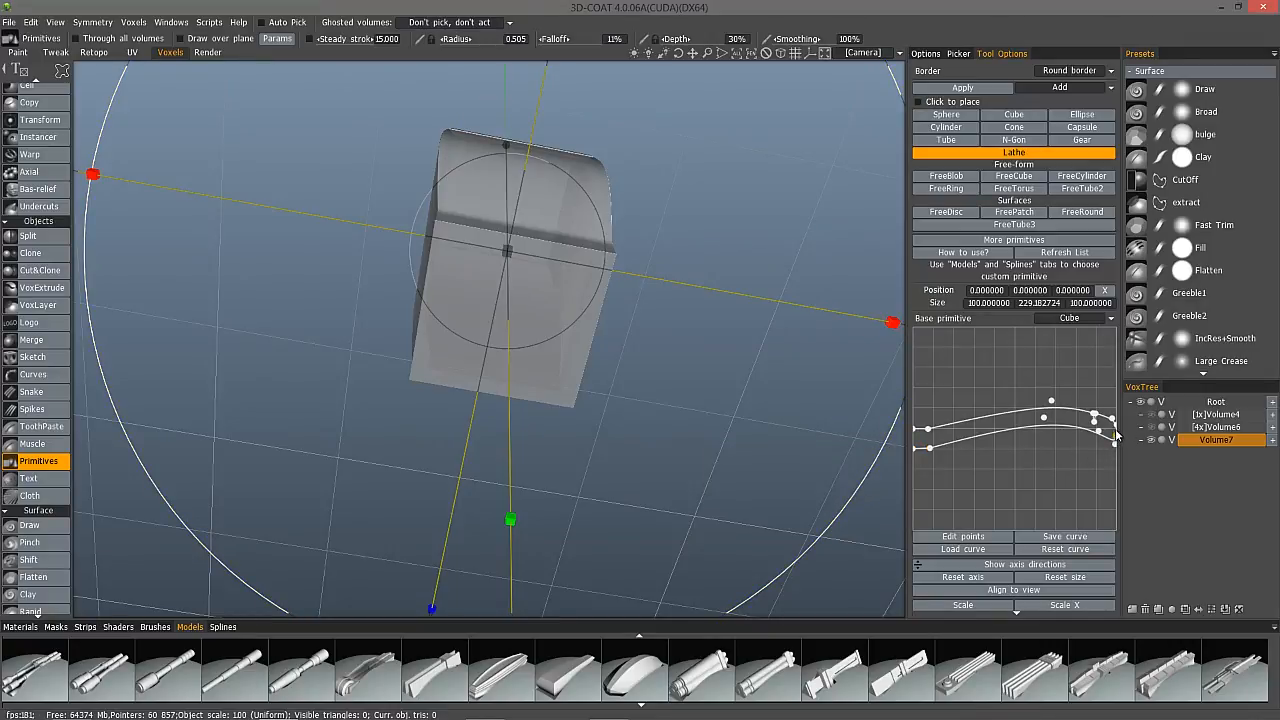
left_click_drag(938, 286, 960, 99)
Apply the square Lathe vase to Volume7 at 2x resolution, accepting the irreversible operation, and switch to the Grow tool.
left_click(1211, 610)
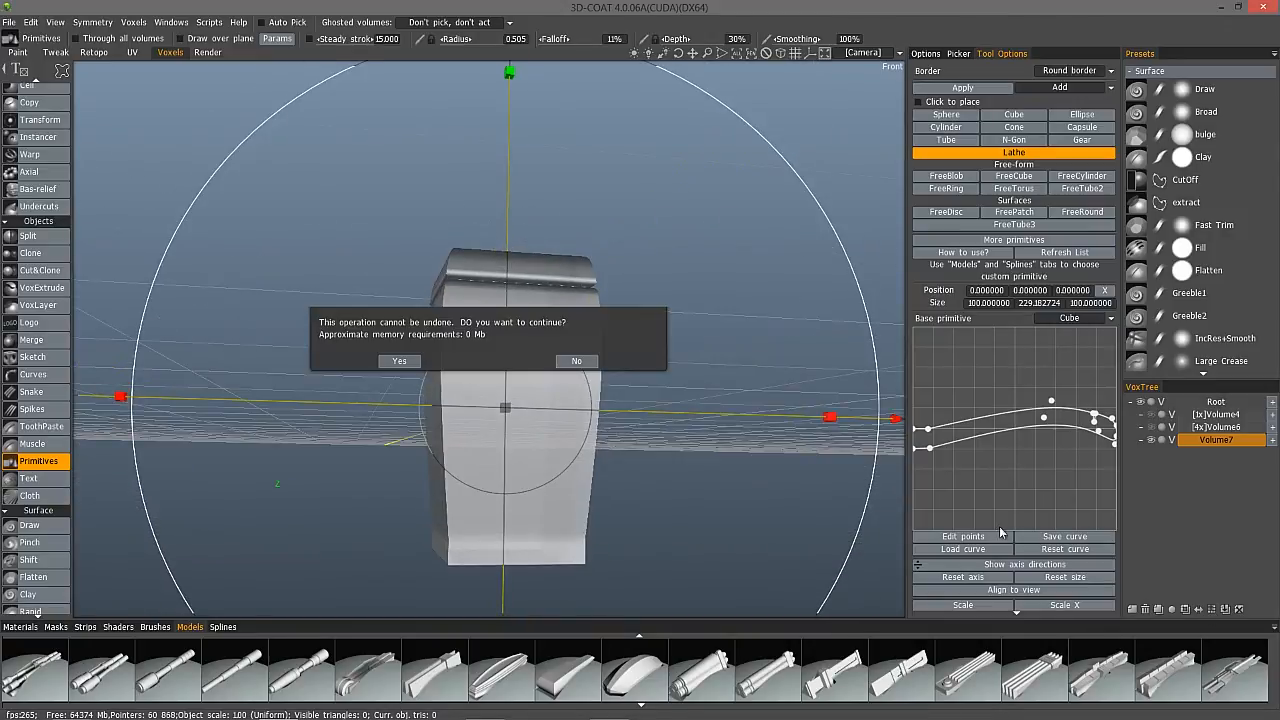
left_click(396, 361)
scroll(12, 118, "up", 5)
scroll(40, 148, "up", 5)
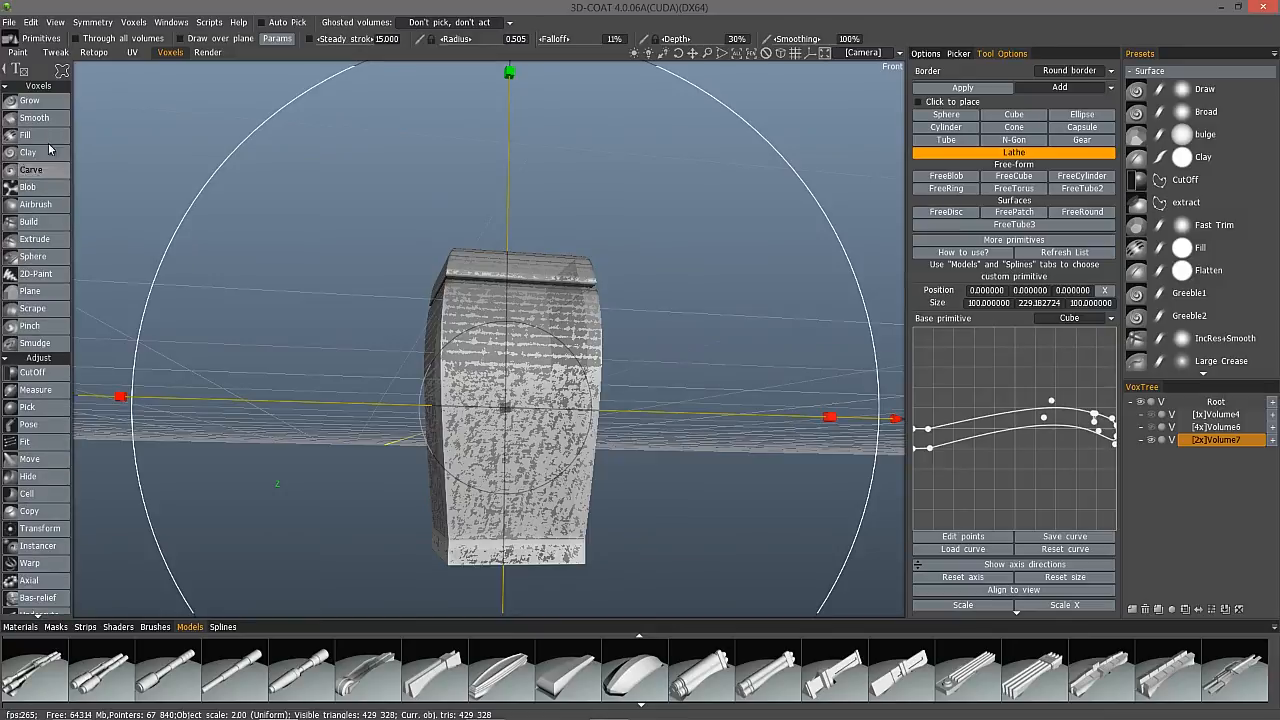
left_click(35, 100)
mouse_move(600, 377)
middle_mouse_down()
mouse_move(564, 467)
mouse_move(500, 413)
mouse_move(520, 429)
mouse_move(534, 314)
mouse_move(491, 158)
mouse_move(494, 443)
mouse_move(464, 486)
mouse_move(361, 290)
mouse_move(403, 355)
mouse_move(424, 330)
mouse_move(472, 385)
mouse_move(485, 367)
mouse_move(460, 461)
mouse_move(483, 434)
mouse_move(406, 337)
mouse_move(474, 261)
mouse_move(586, 366)
middle_mouse_up()
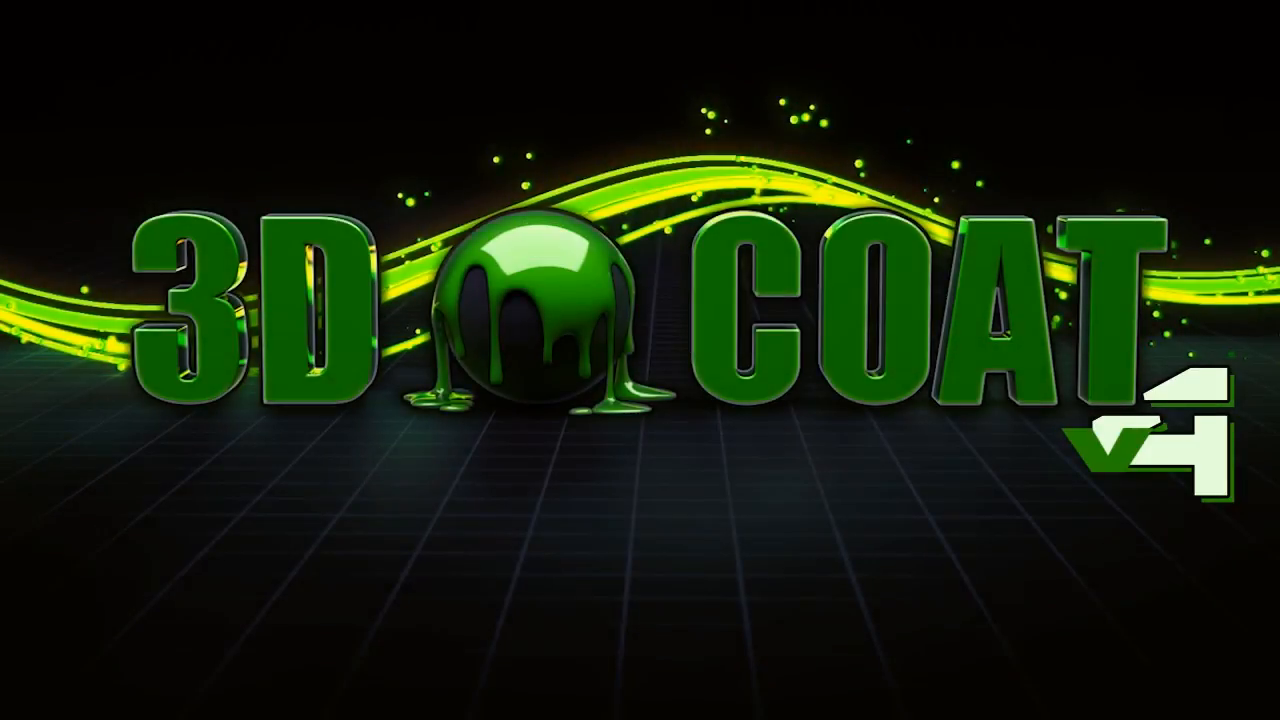